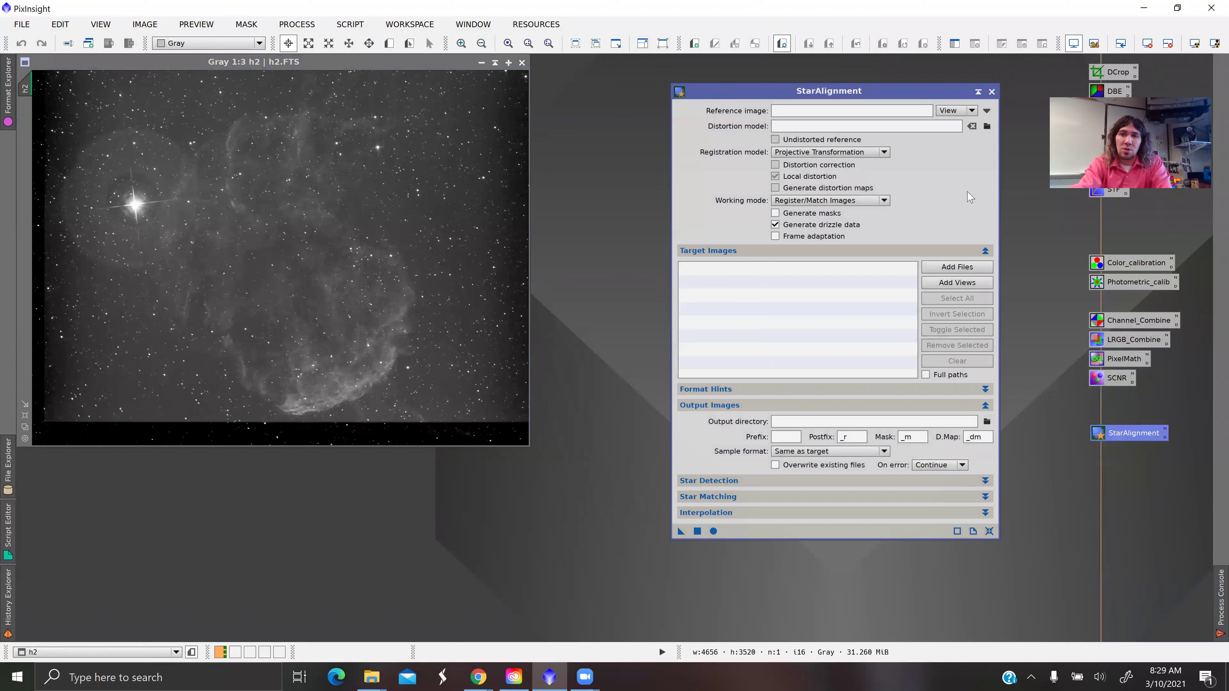
# Try to choose the h2 view as the StarAlignment reference image.
pyautogui.click(987, 112)
pyautogui.click(656, 325)
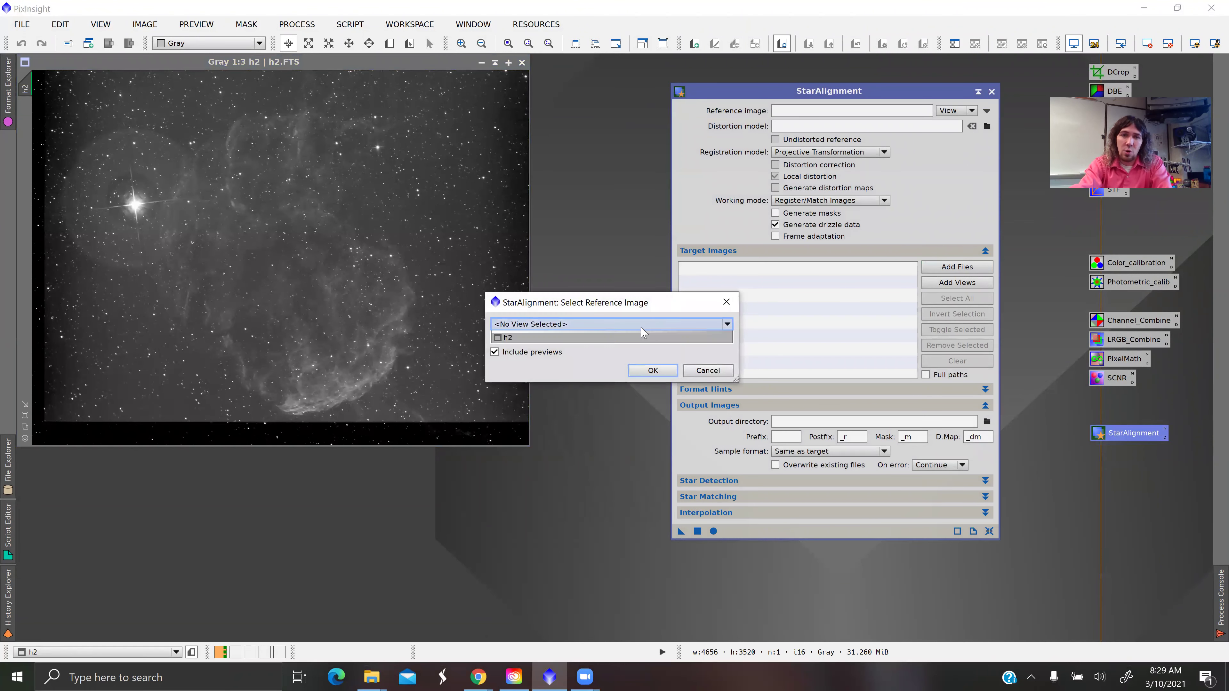
pyautogui.click(618, 345)
pyautogui.click(653, 370)
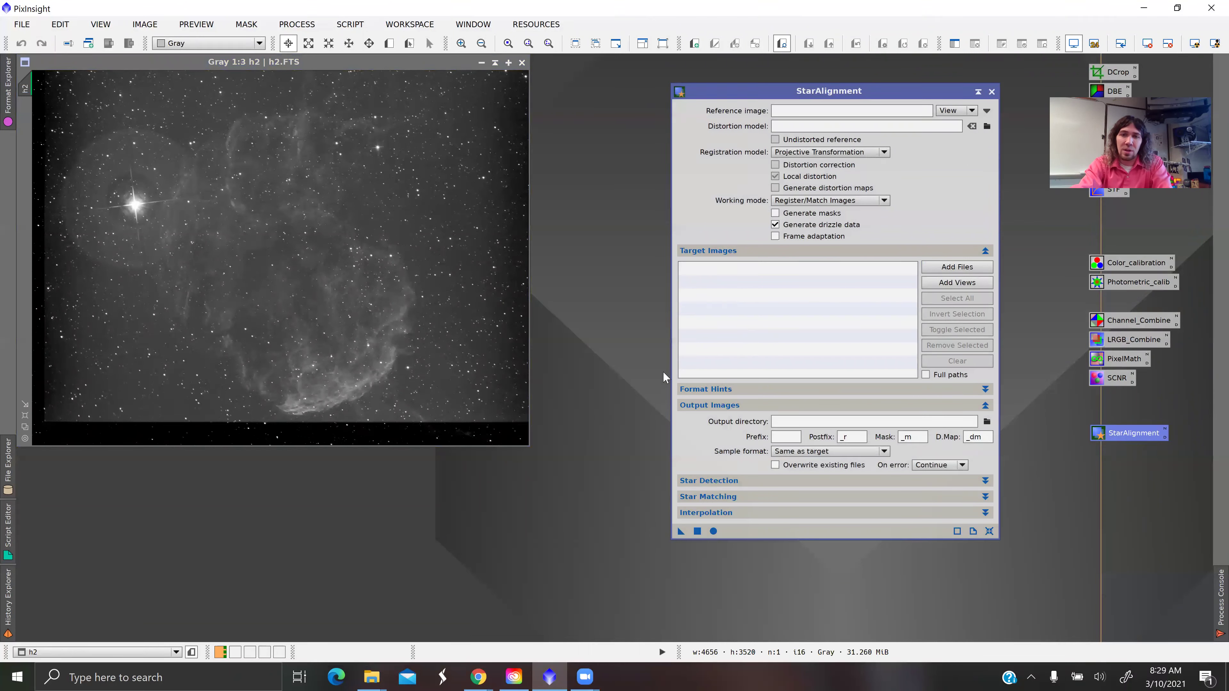
# Set the open h2 view as the reference image for StarAlignment.
pyautogui.click(987, 110)
pyautogui.click(597, 325)
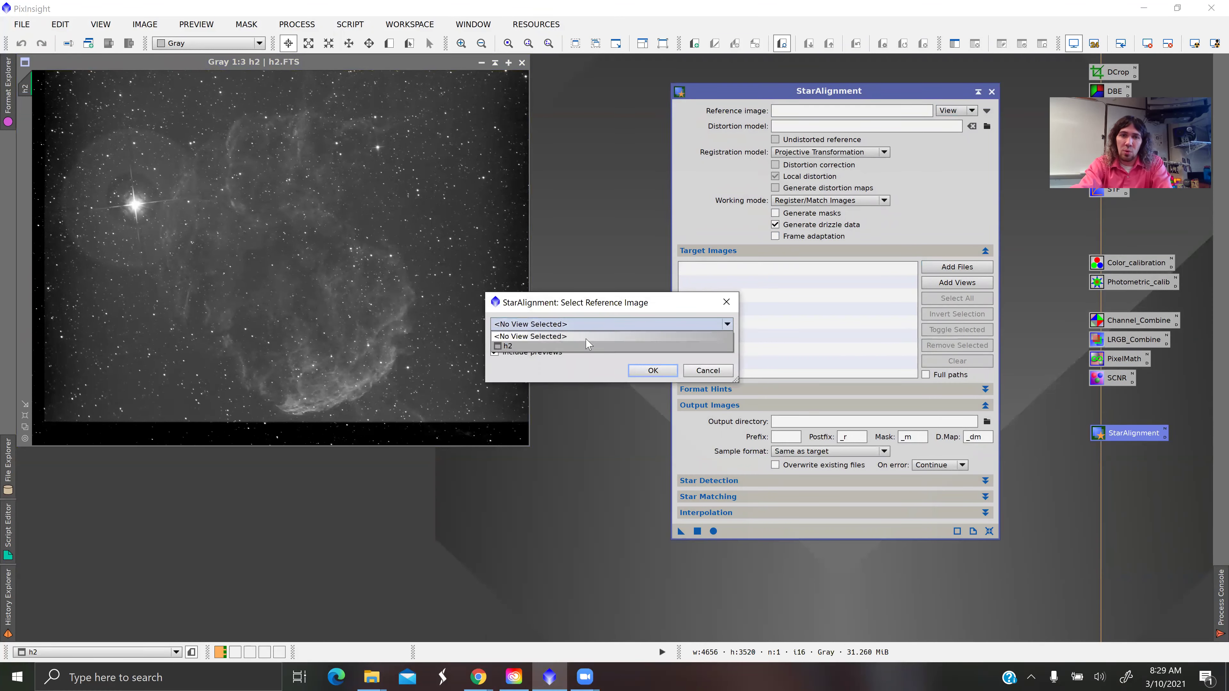
pyautogui.click(622, 345)
pyautogui.click(635, 372)
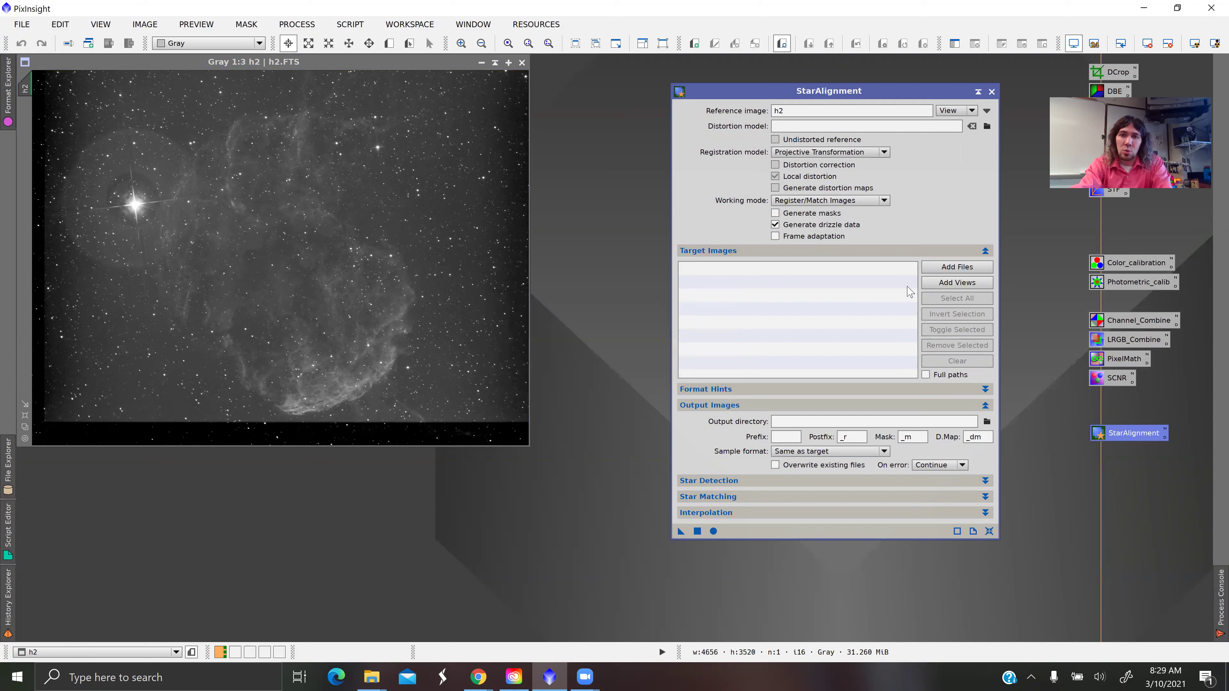
# Add the files o and s4 from the ic443 folder as target images and run the alignment.
pyautogui.click(948, 269)
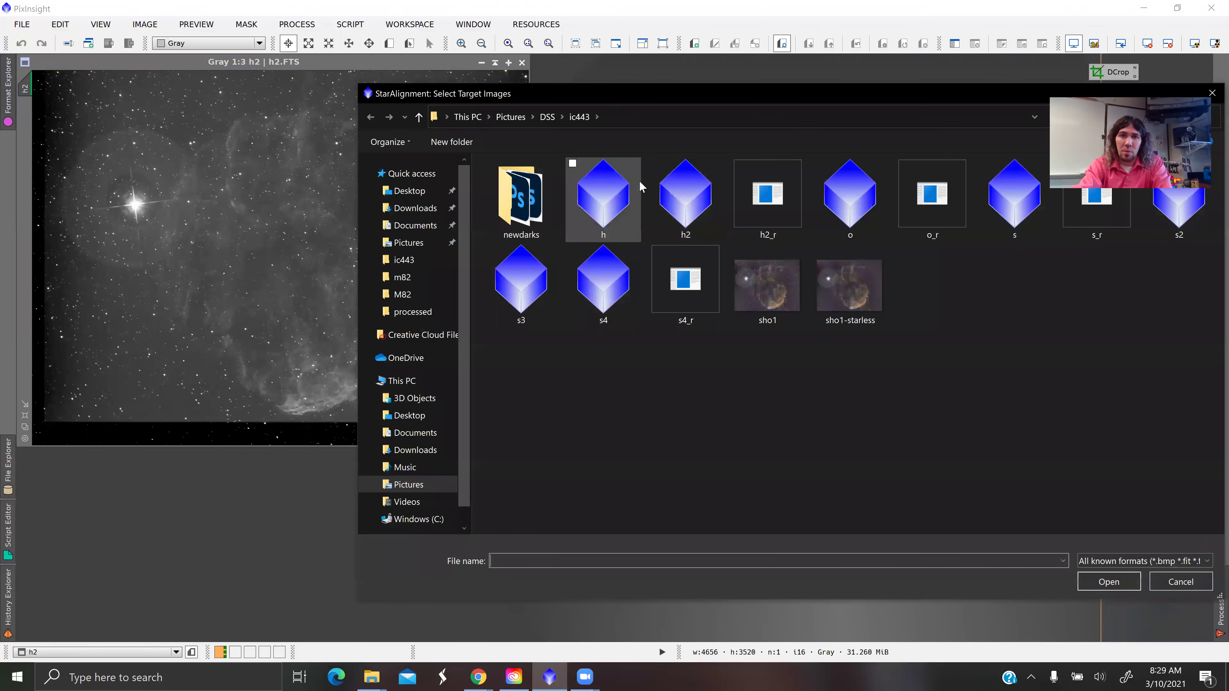
pyautogui.click(865, 218)
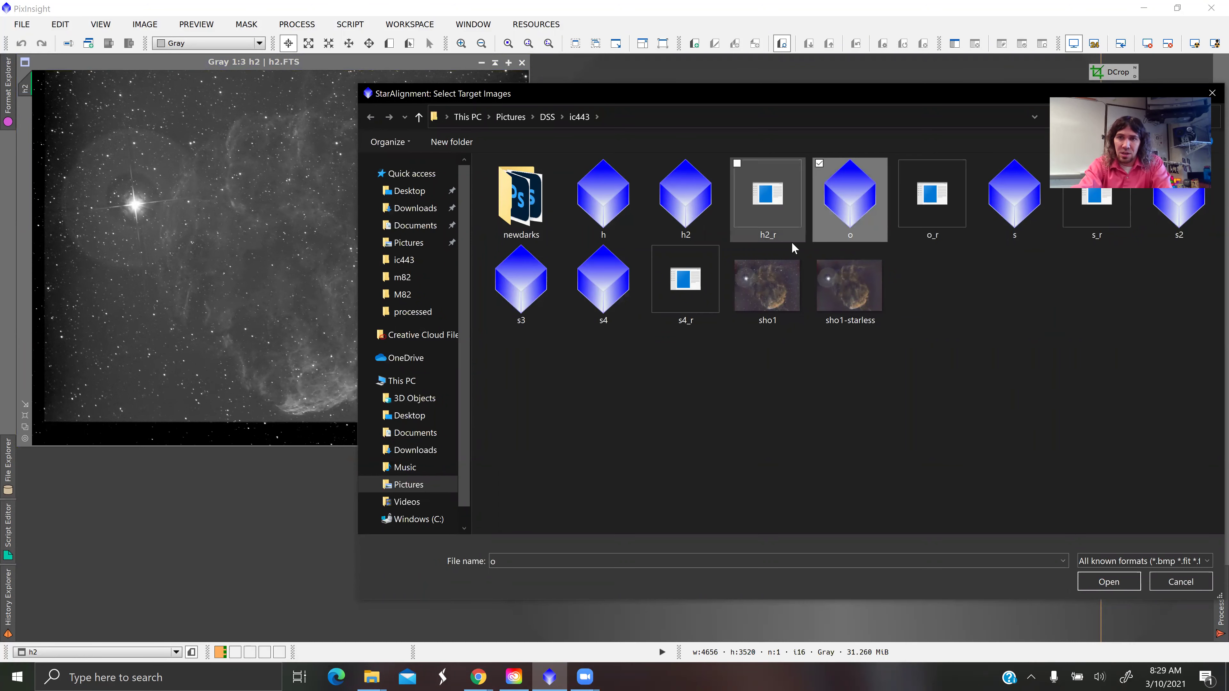
pyautogui.keyDown('ctrl'); pyautogui.click(607, 297); pyautogui.keyUp('ctrl')
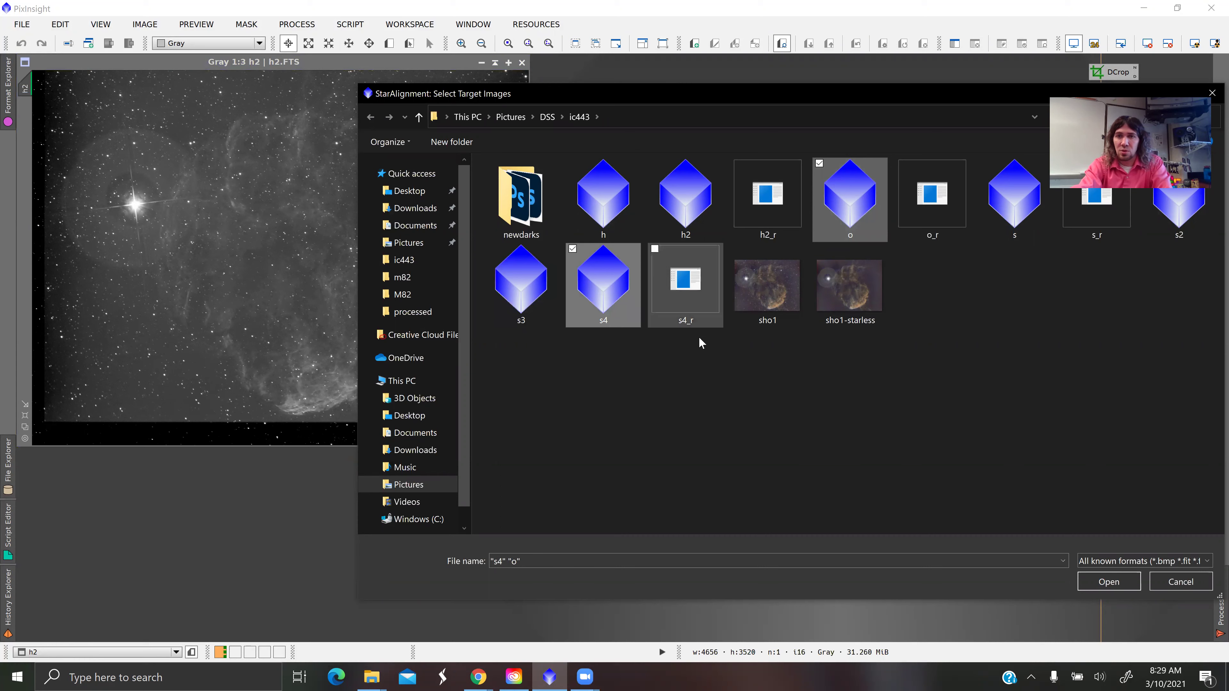
pyautogui.click(1095, 579)
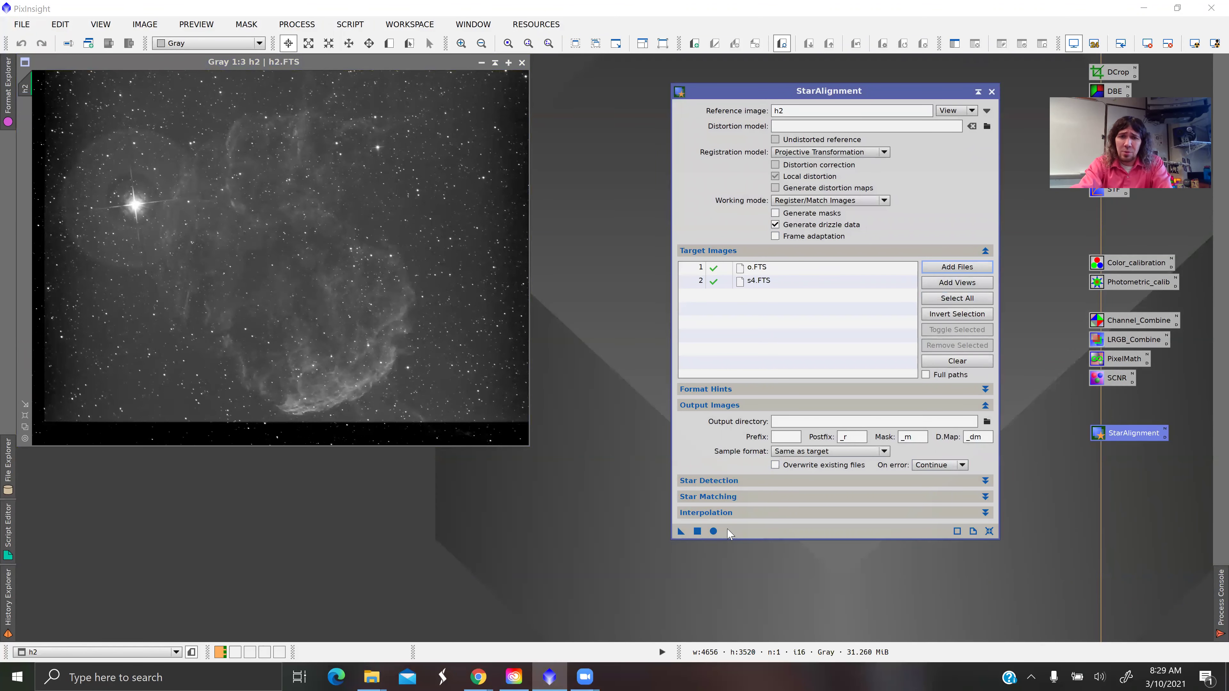
pyautogui.click(713, 531)
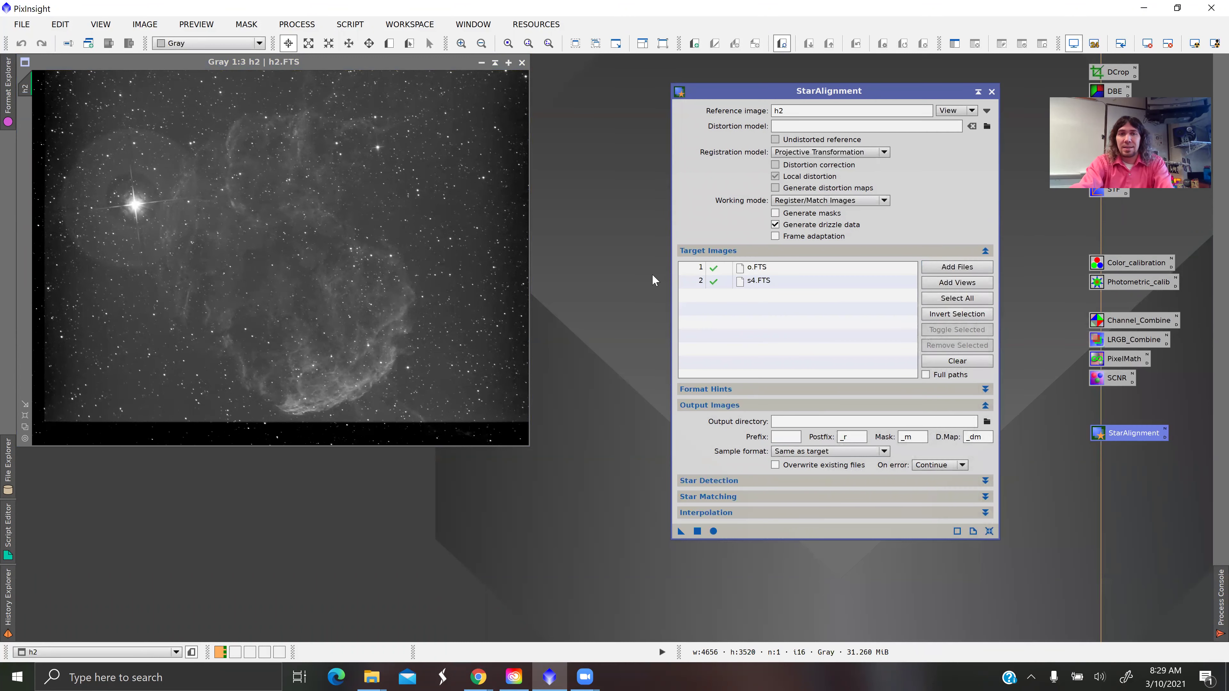
# Open the registered images o_r_1 and s4_r_1 from the ic443 folder and close StarAlignment.
pyautogui.doubleClick(627, 284)
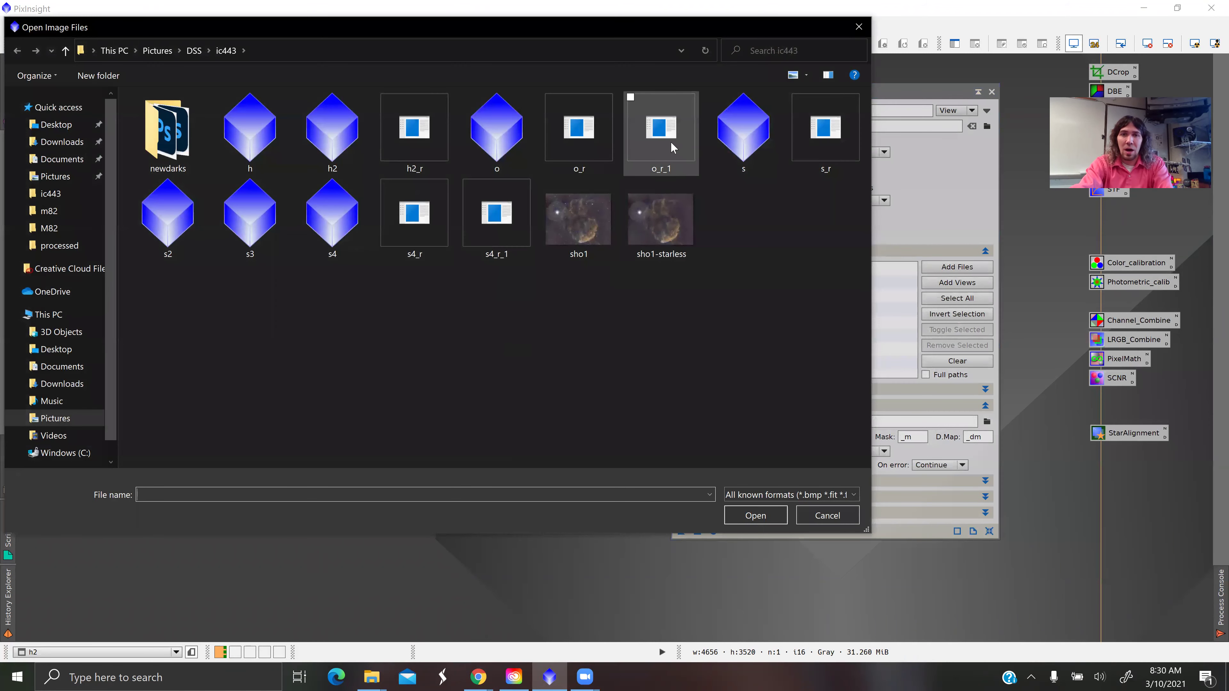
pyautogui.click(659, 169)
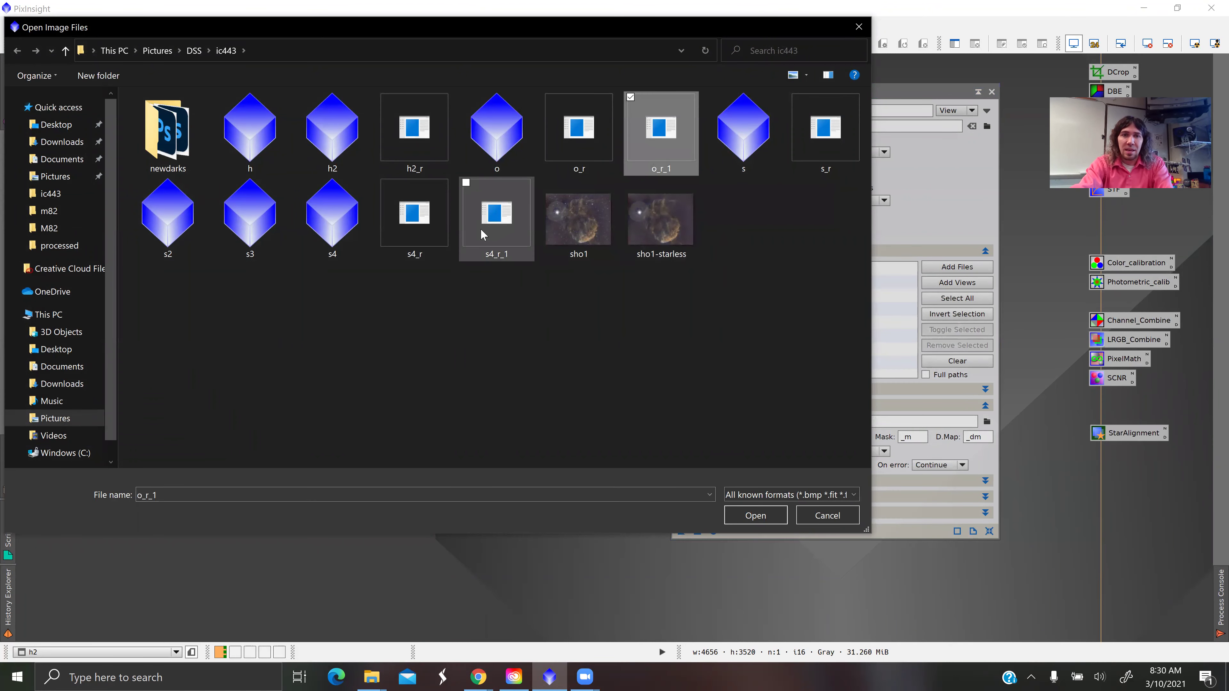
pyautogui.keyDown('ctrl'); pyautogui.click(501, 234); pyautogui.keyUp('ctrl')
pyautogui.click(756, 516)
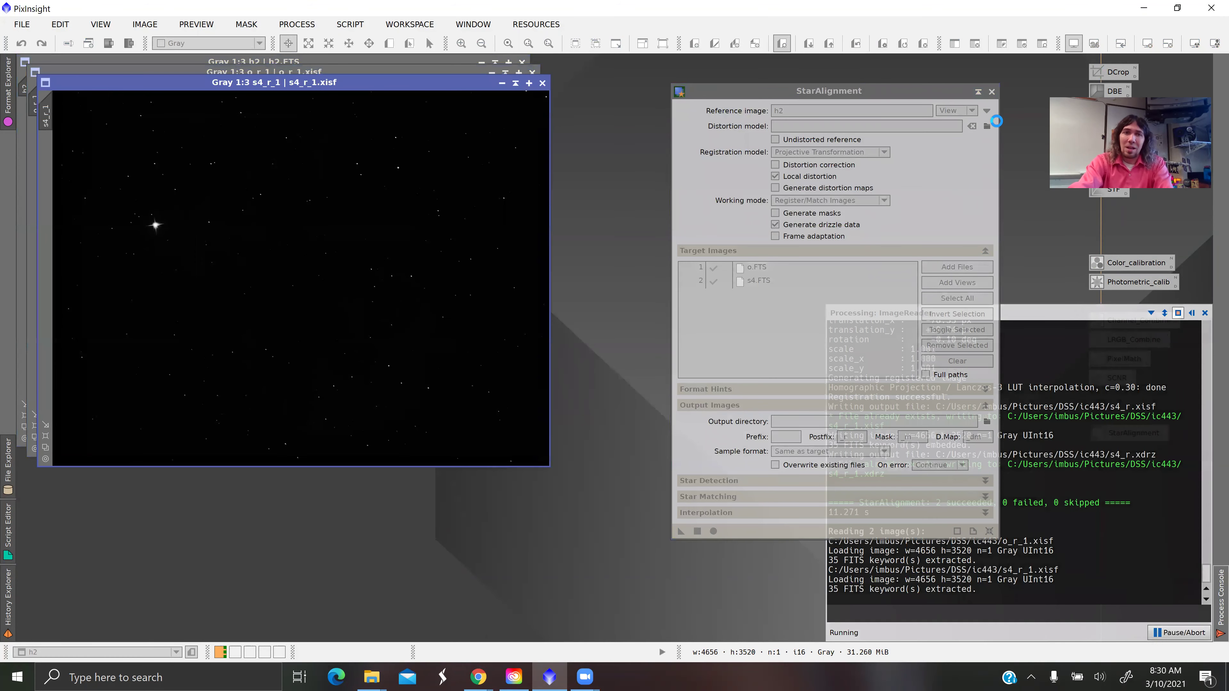
pyautogui.click(991, 91)
# Auto-stretch the display of s4_r_1 and o_r_1, and spread the image windows out so all three can be compared with h2 in front.
pyautogui.moveTo(450, 90); pyautogui.dragTo(611, 126)
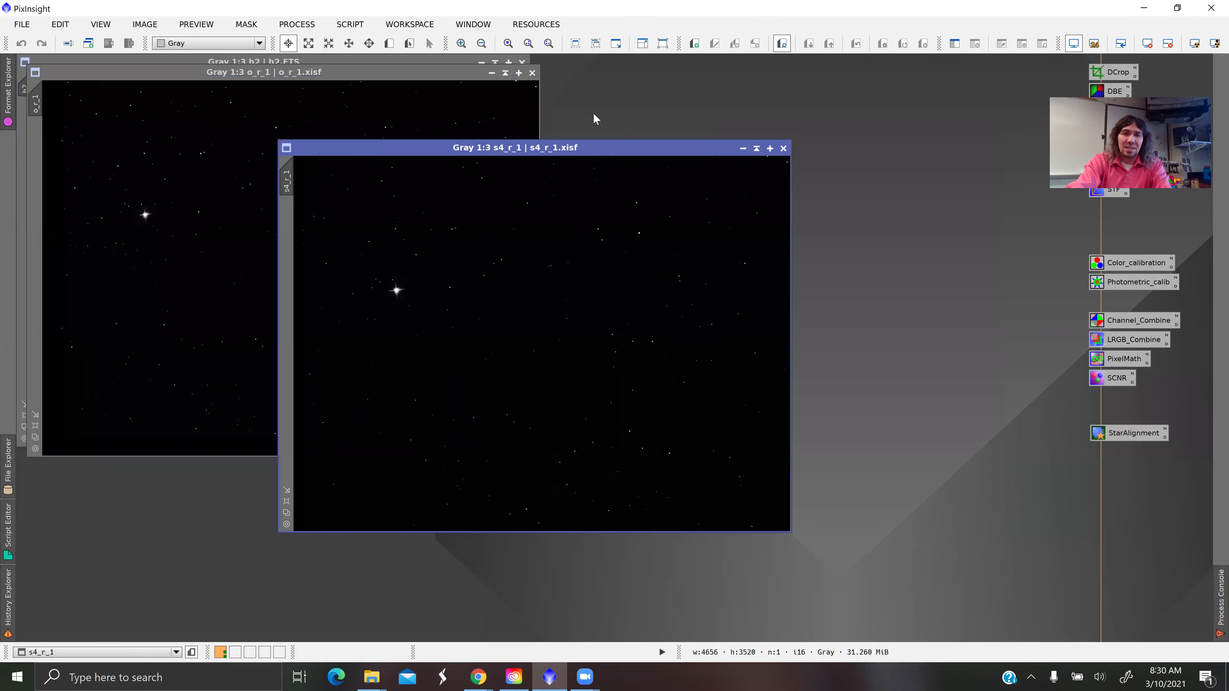
pyautogui.hotkey('ctrl', 'a')
pyautogui.click(448, 71)
pyautogui.hotkey('ctrl', 'a')
pyautogui.moveTo(585, 148); pyautogui.dragTo(799, 111)
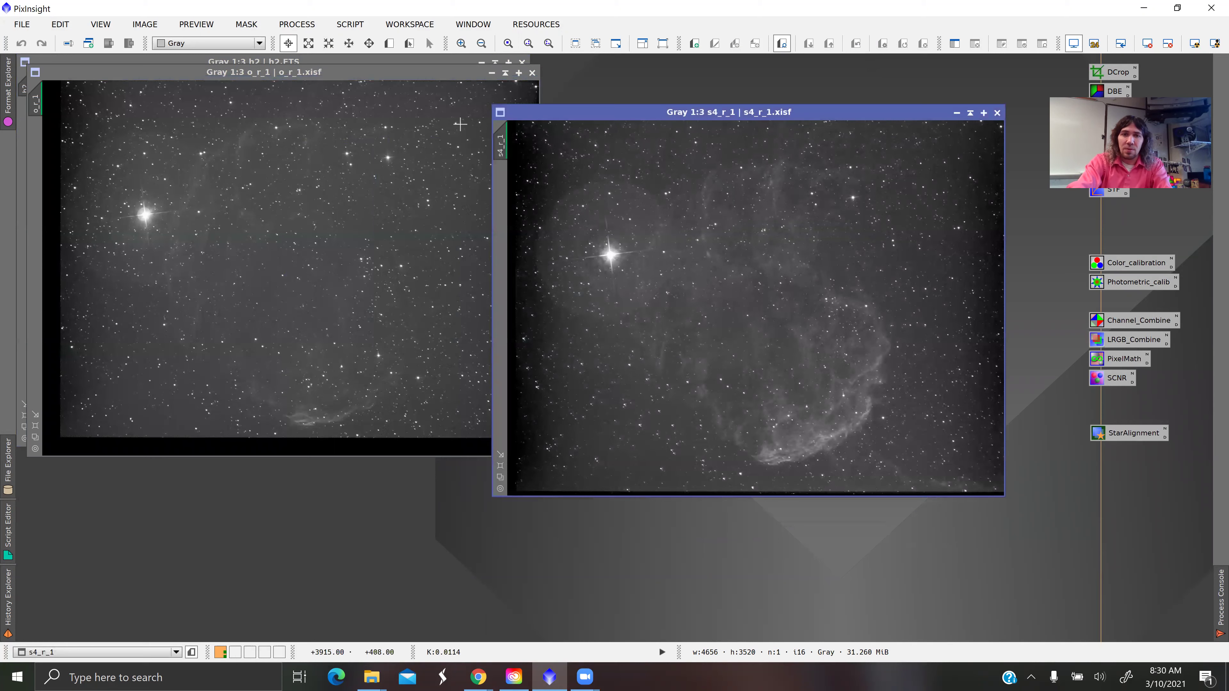
pyautogui.click(420, 119)
pyautogui.moveTo(420, 119); pyautogui.dragTo(538, 252)
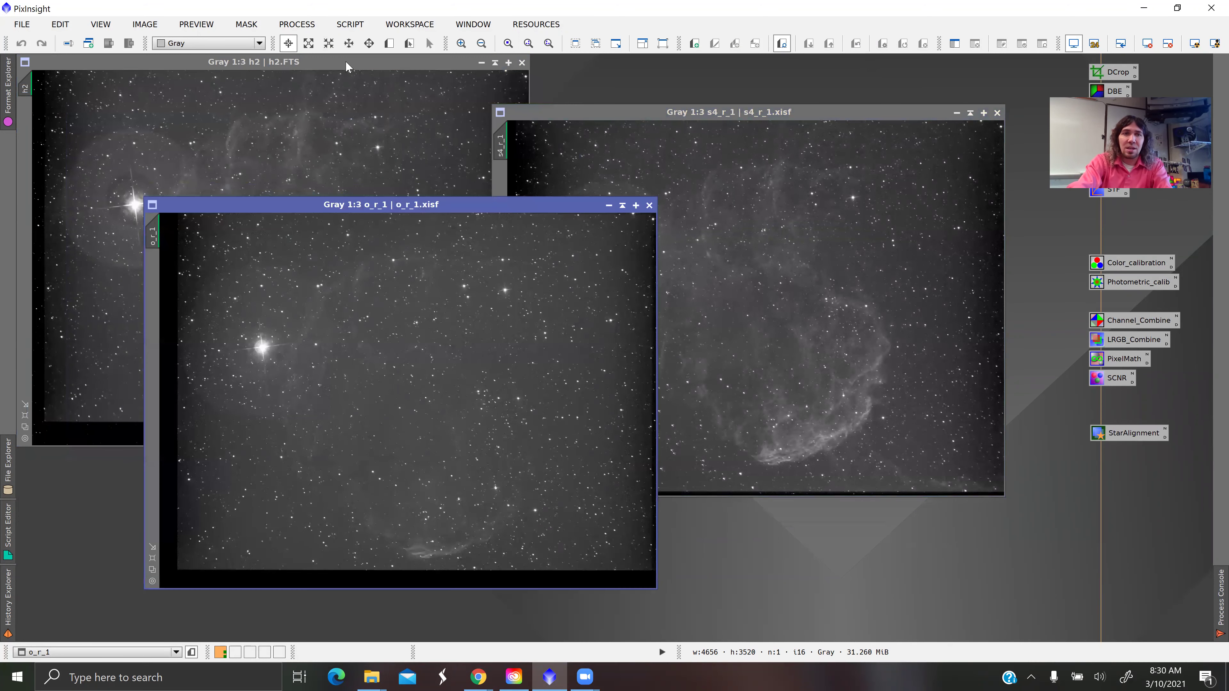
pyautogui.click(344, 61)
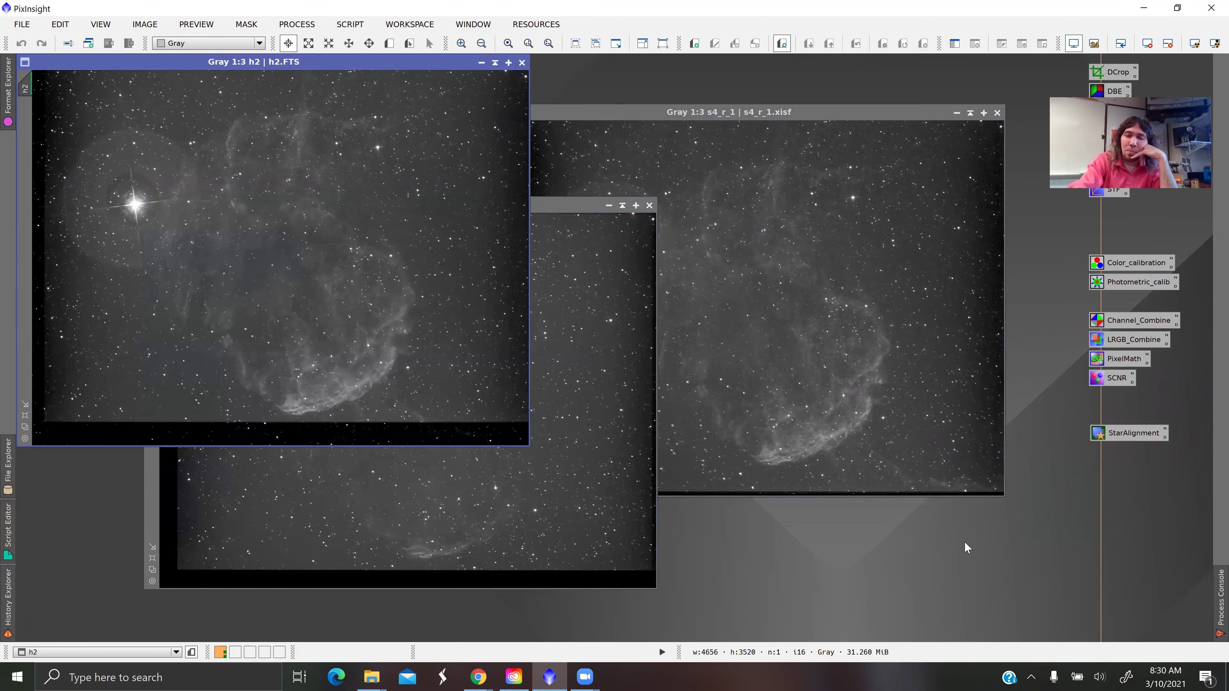
# Open ChannelCombination in RGB mode and assign s4_r_1 to the red channel and h2 to the green channel.
pyautogui.doubleClick(1133, 323)
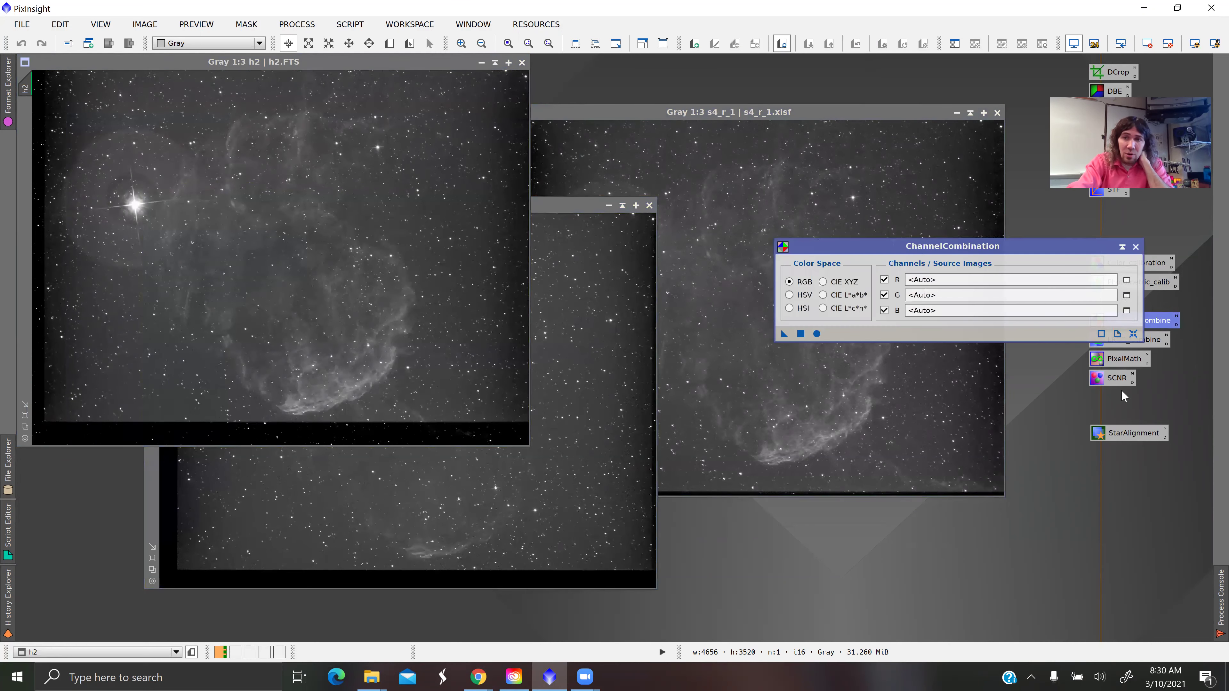
pyautogui.click(1126, 280)
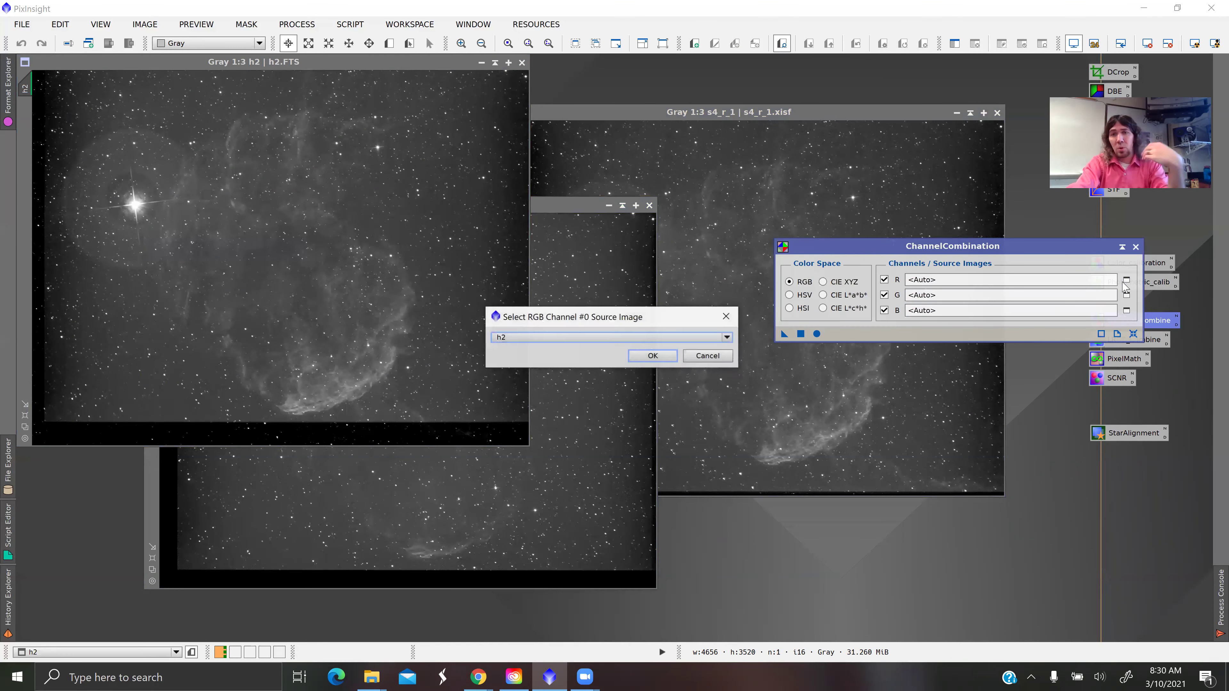
pyautogui.click(596, 337)
pyautogui.click(605, 368)
pyautogui.click(652, 358)
pyautogui.click(1126, 295)
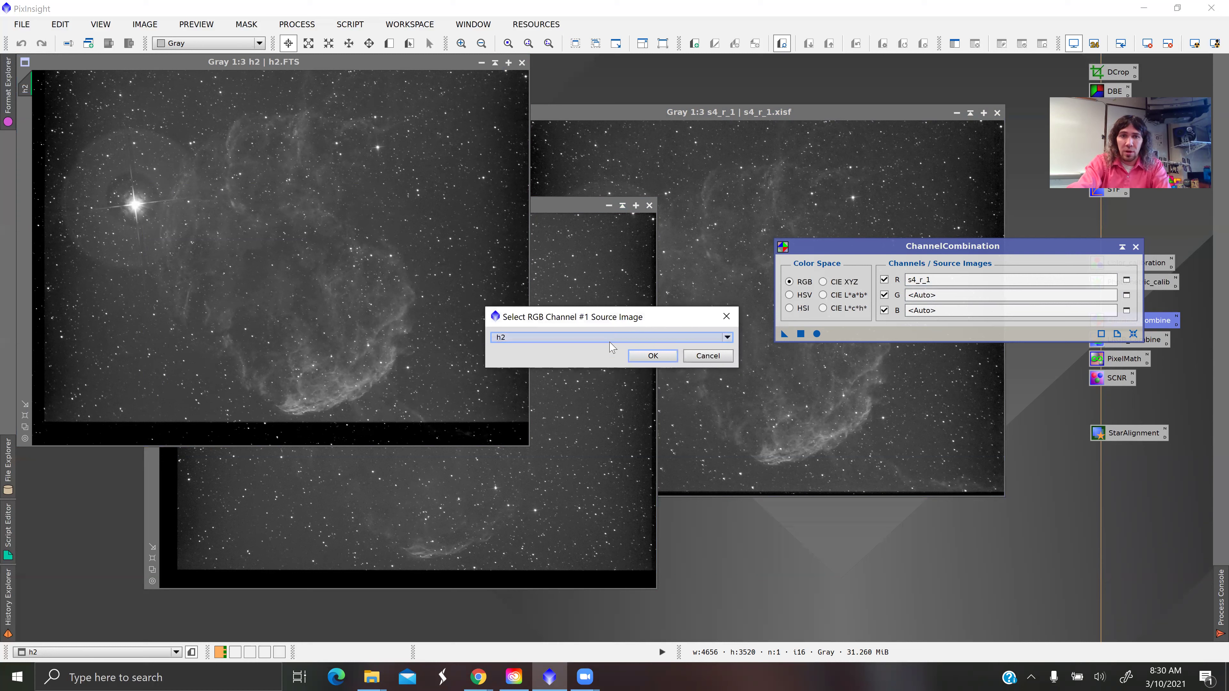
pyautogui.click(653, 356)
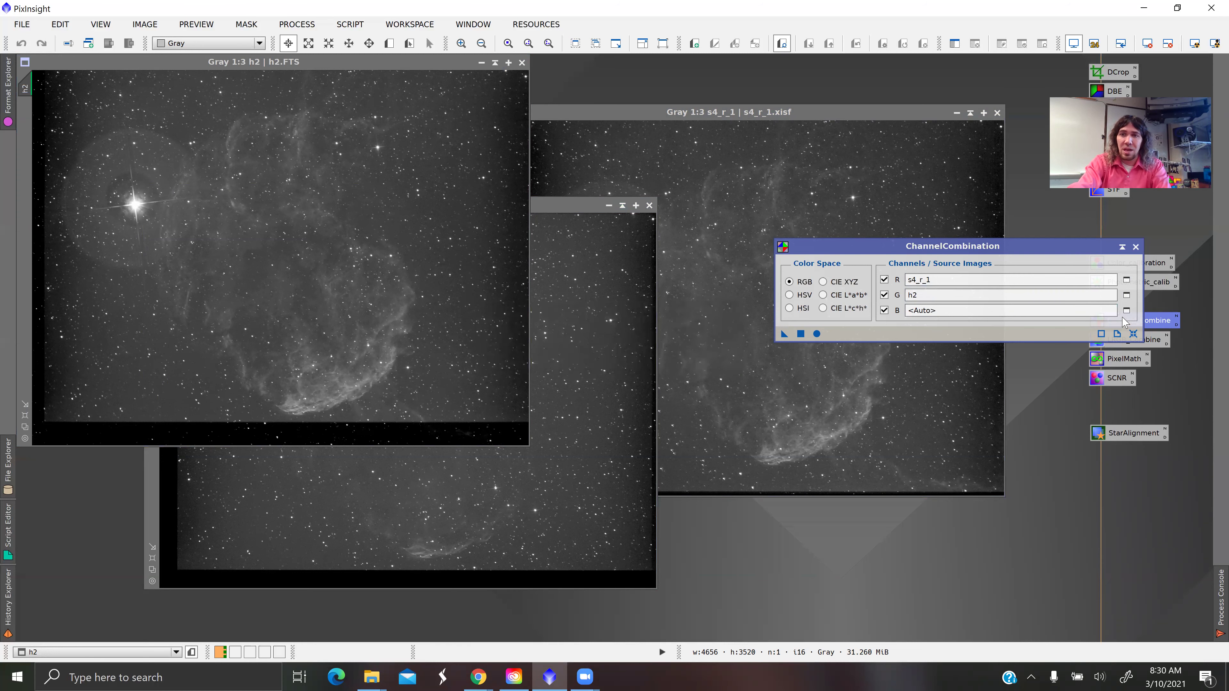
# Assign o_r_1 to the blue channel, create the combined RGB image and close ChannelCombination.
pyautogui.click(1127, 310)
pyautogui.click(586, 337)
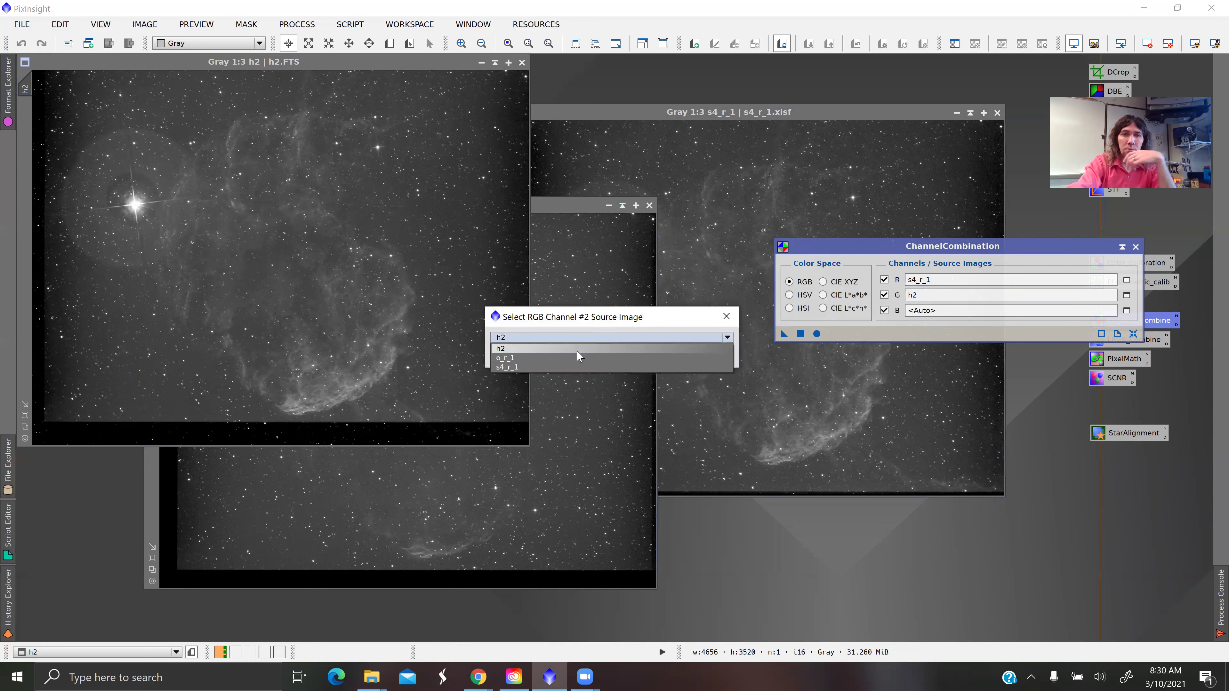
pyautogui.click(557, 358)
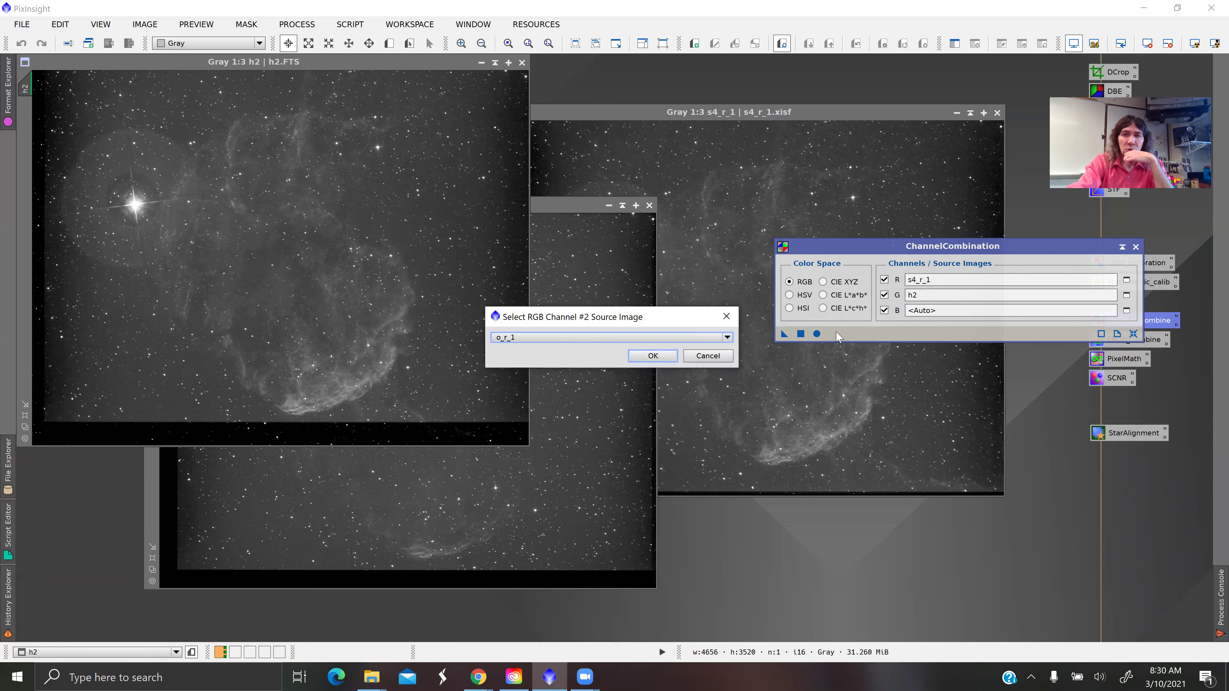
pyautogui.click(667, 357)
pyautogui.click(817, 334)
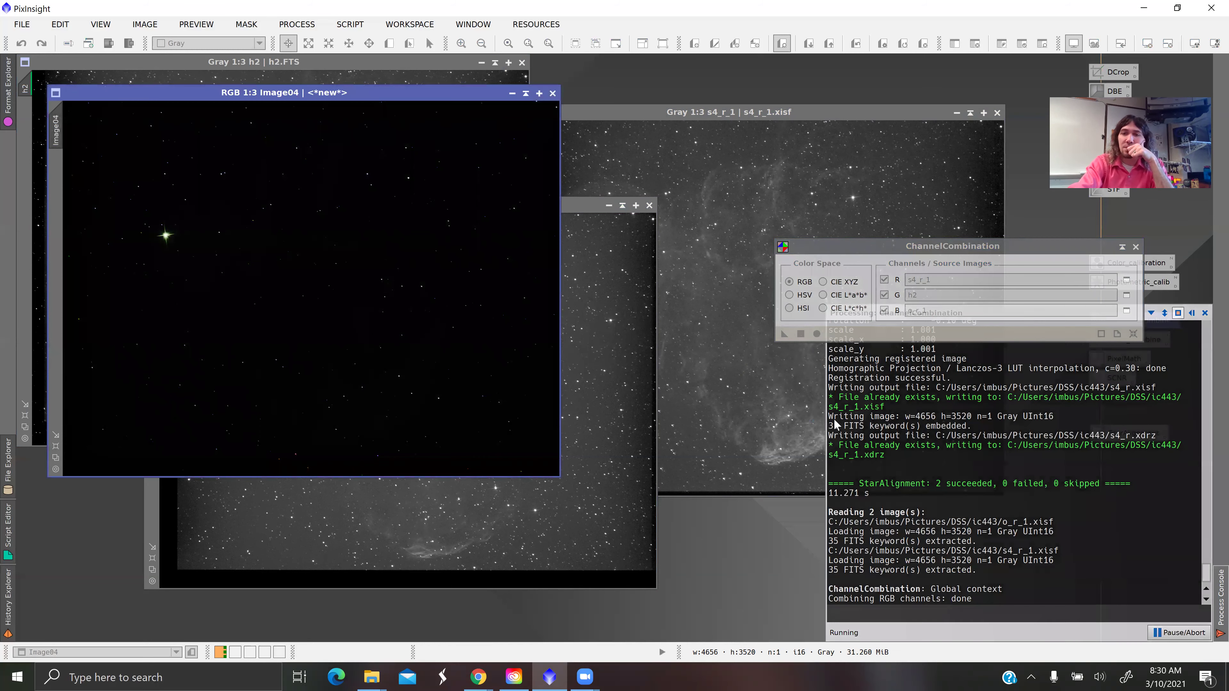
pyautogui.click(1135, 247)
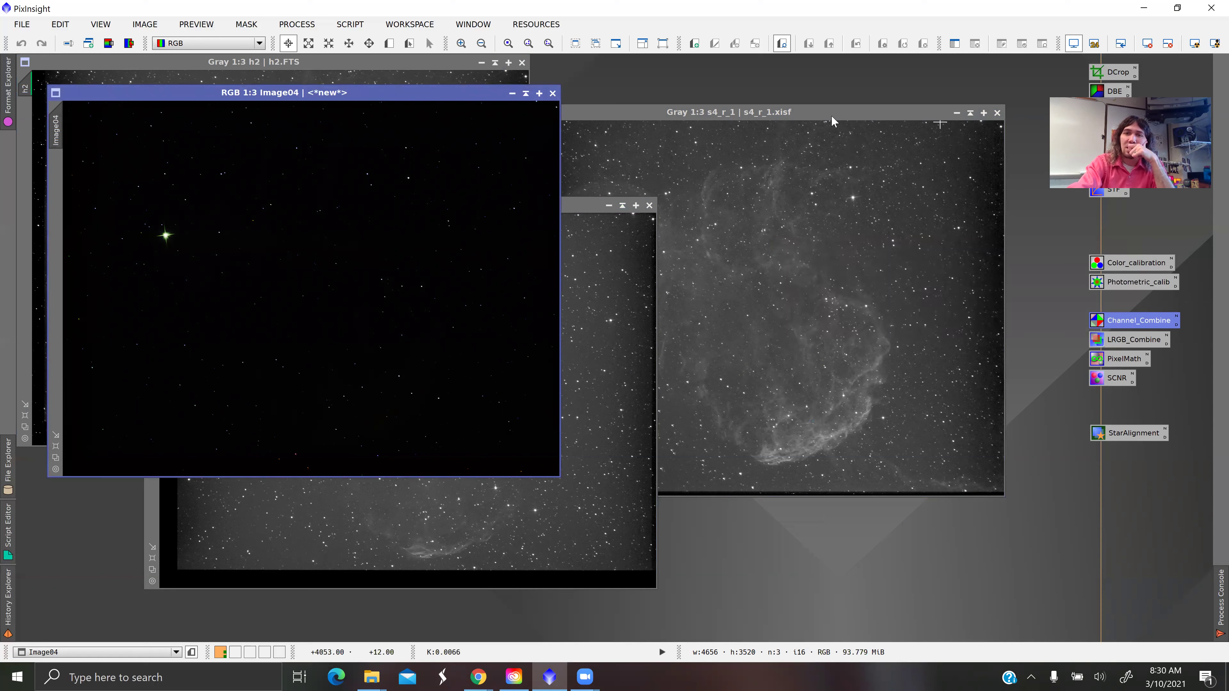
# Clear the source windows away from the combined RGB image and auto-stretch its display with ScreenTransferFunction.
pyautogui.click(970, 113)
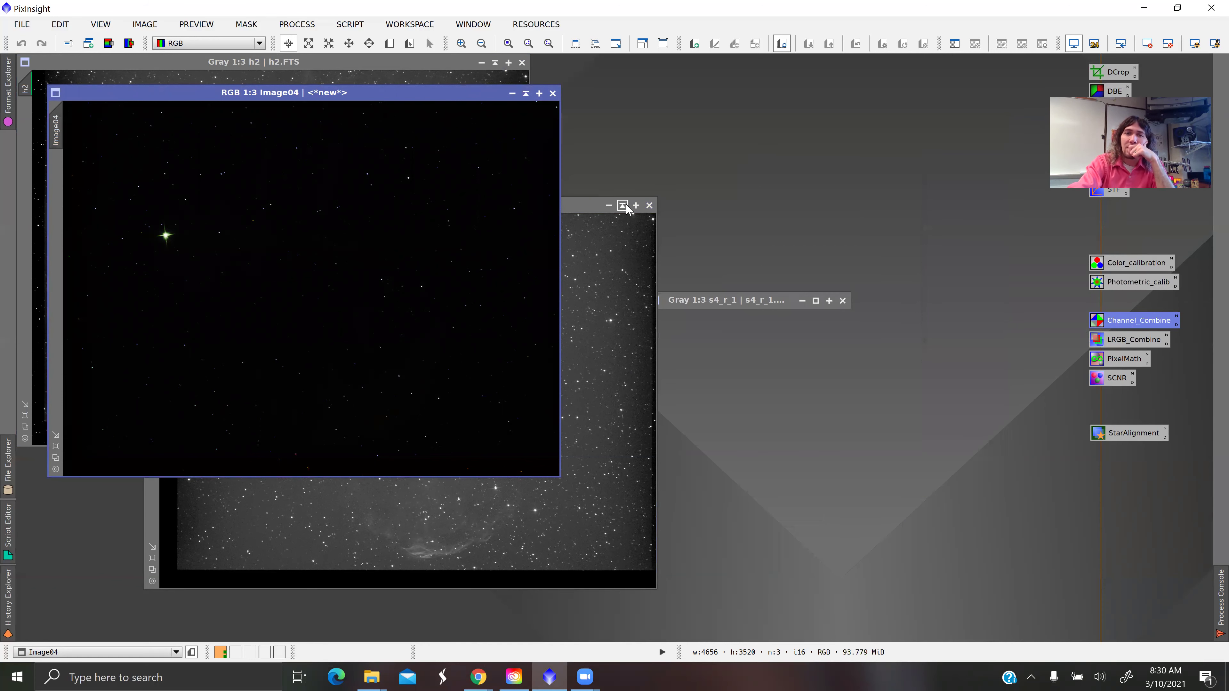
pyautogui.moveTo(452, 94); pyautogui.dragTo(519, 109)
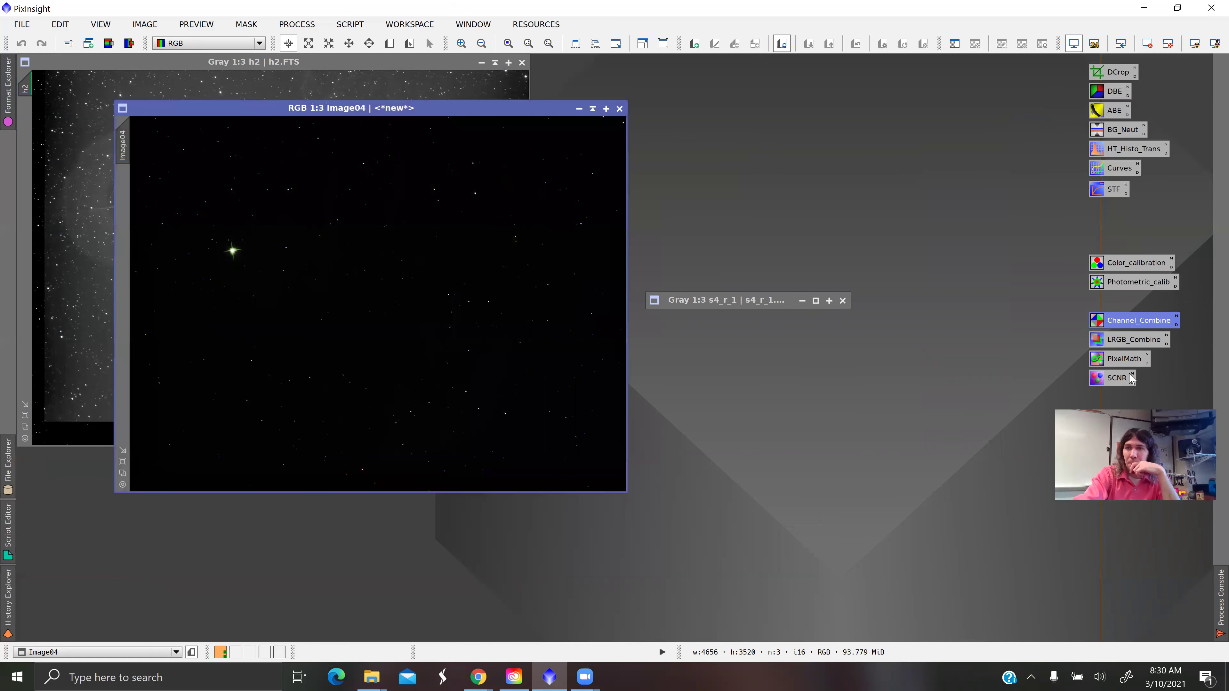
pyautogui.doubleClick(1112, 189)
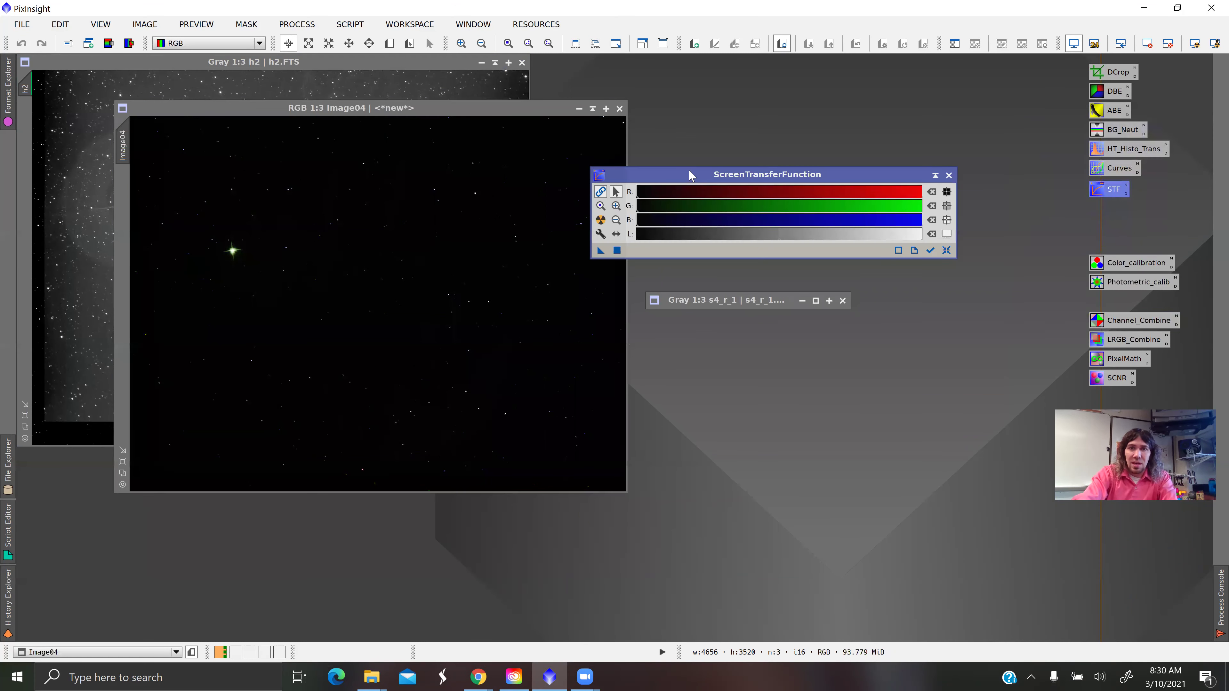
pyautogui.click(720, 201)
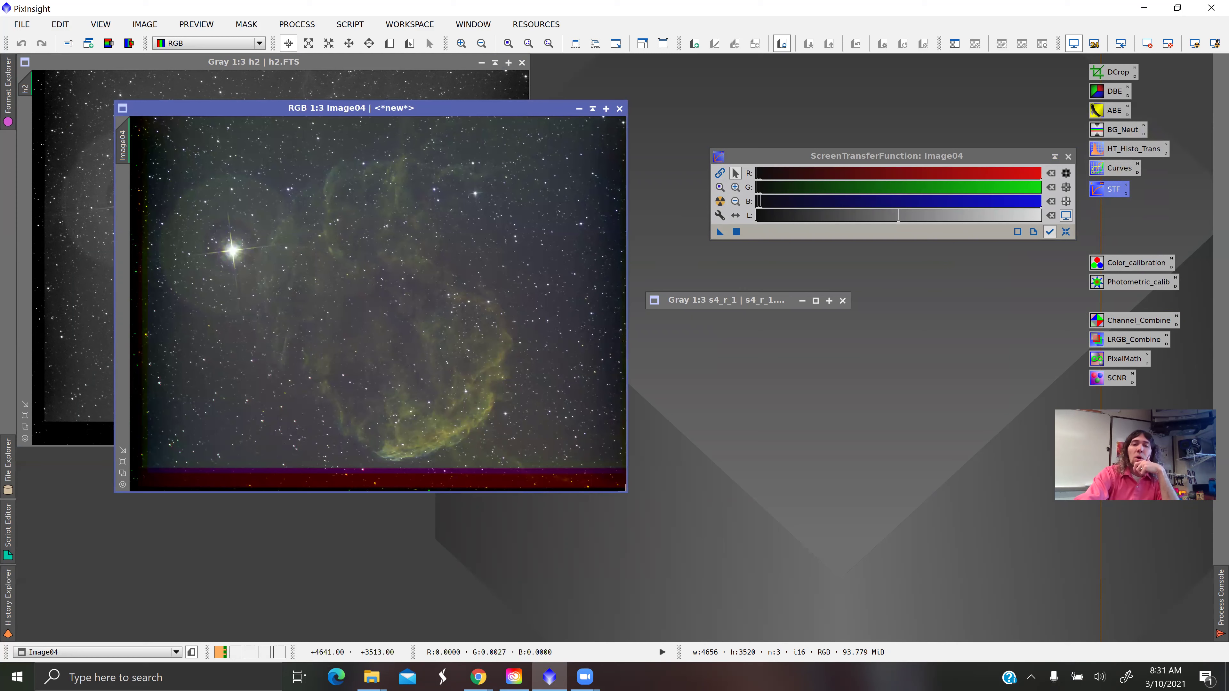
# Crop the combined RGB image with DynamicCrop to about 4344 × 3247 pixels, cutting off the dark and red borders.
pyautogui.moveTo(624, 492); pyautogui.dragTo(675, 540)
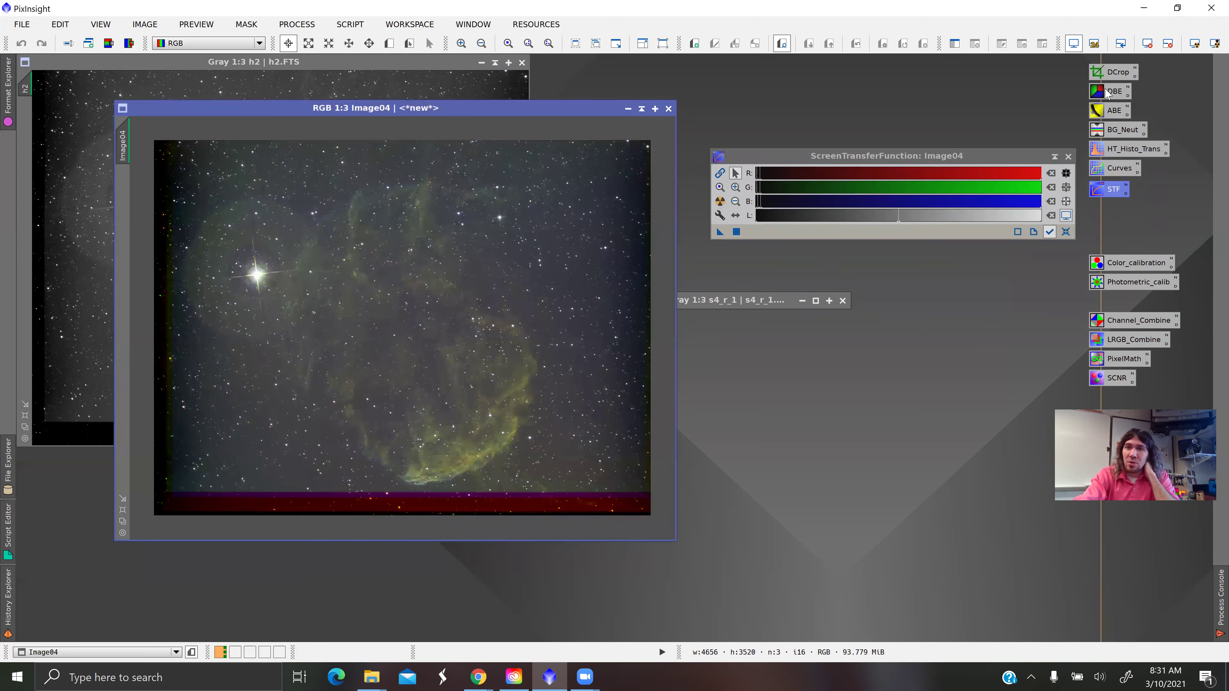
pyautogui.click(1100, 72)
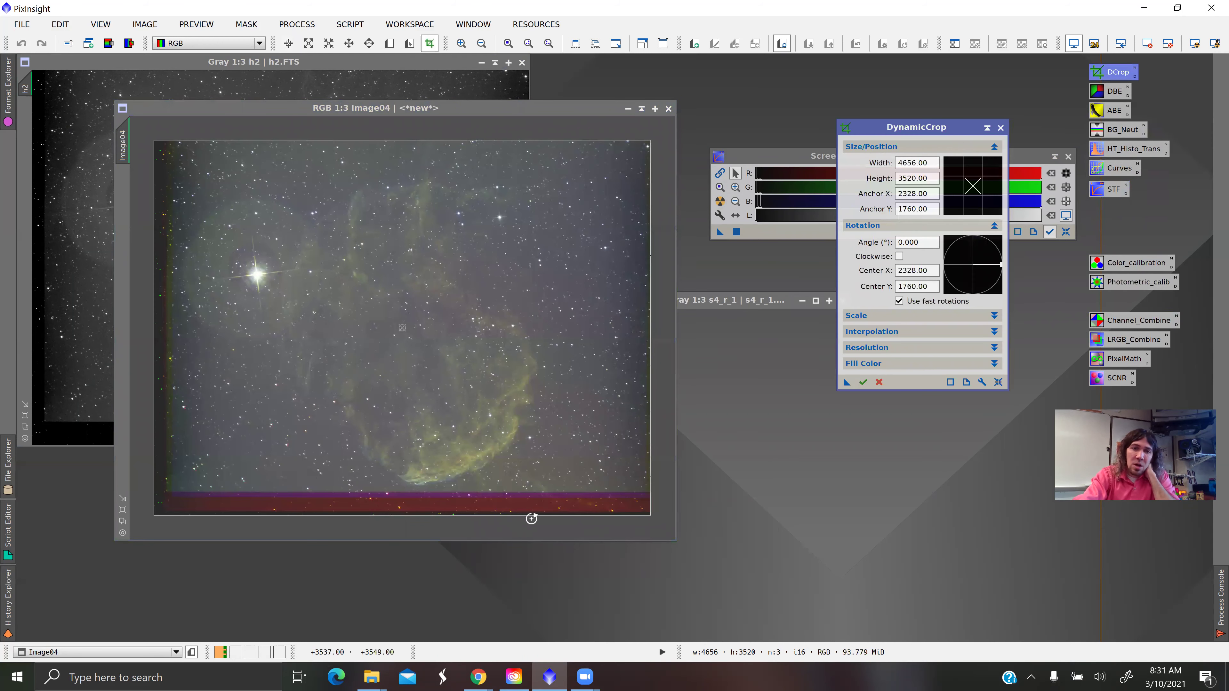
pyautogui.moveTo(532, 518); pyautogui.dragTo(536, 492)
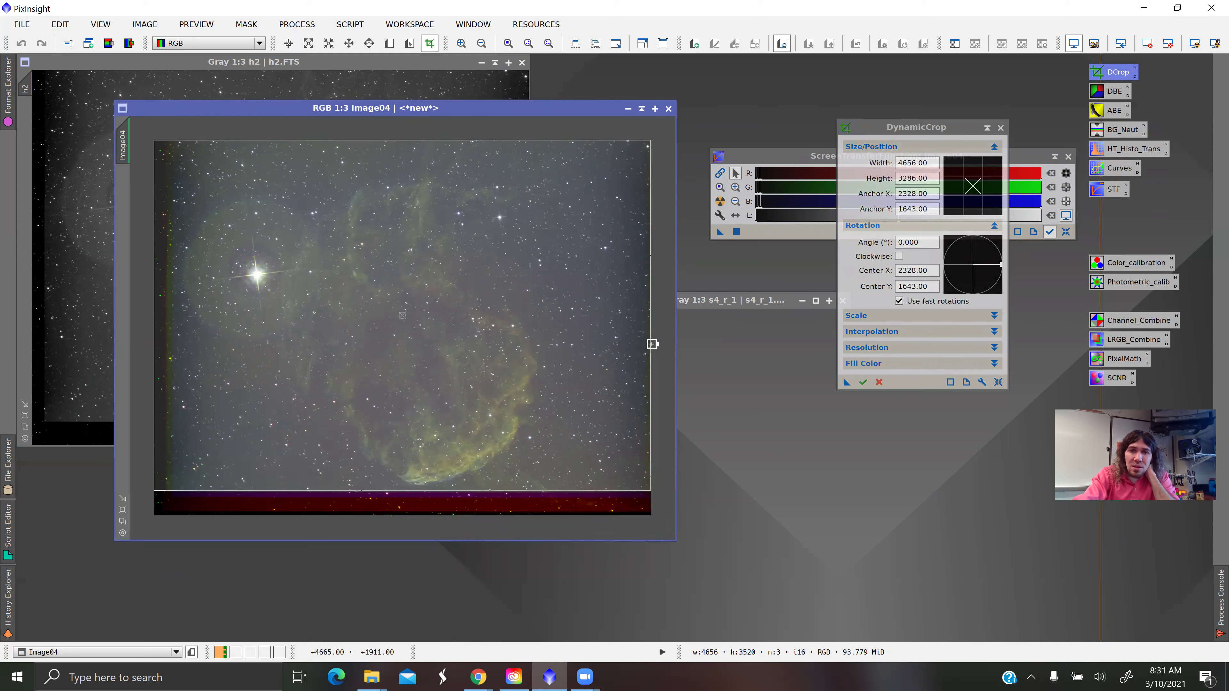
pyautogui.moveTo(652, 344); pyautogui.dragTo(641, 339)
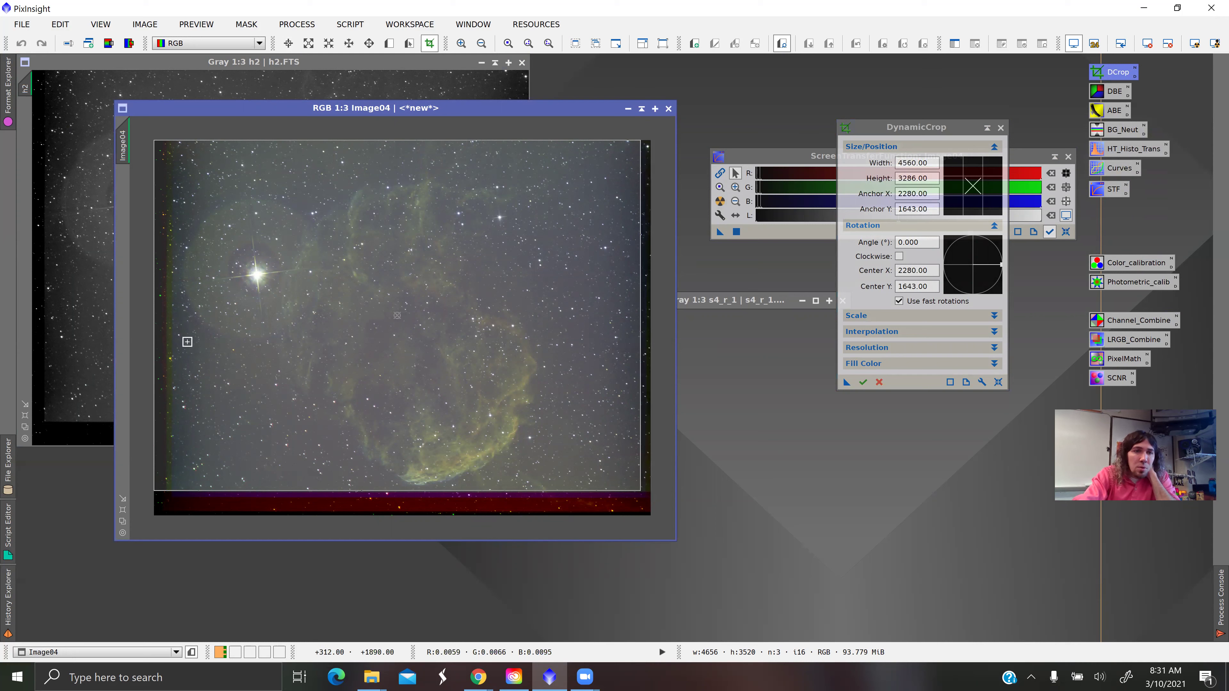
pyautogui.moveTo(154, 332); pyautogui.dragTo(176, 333)
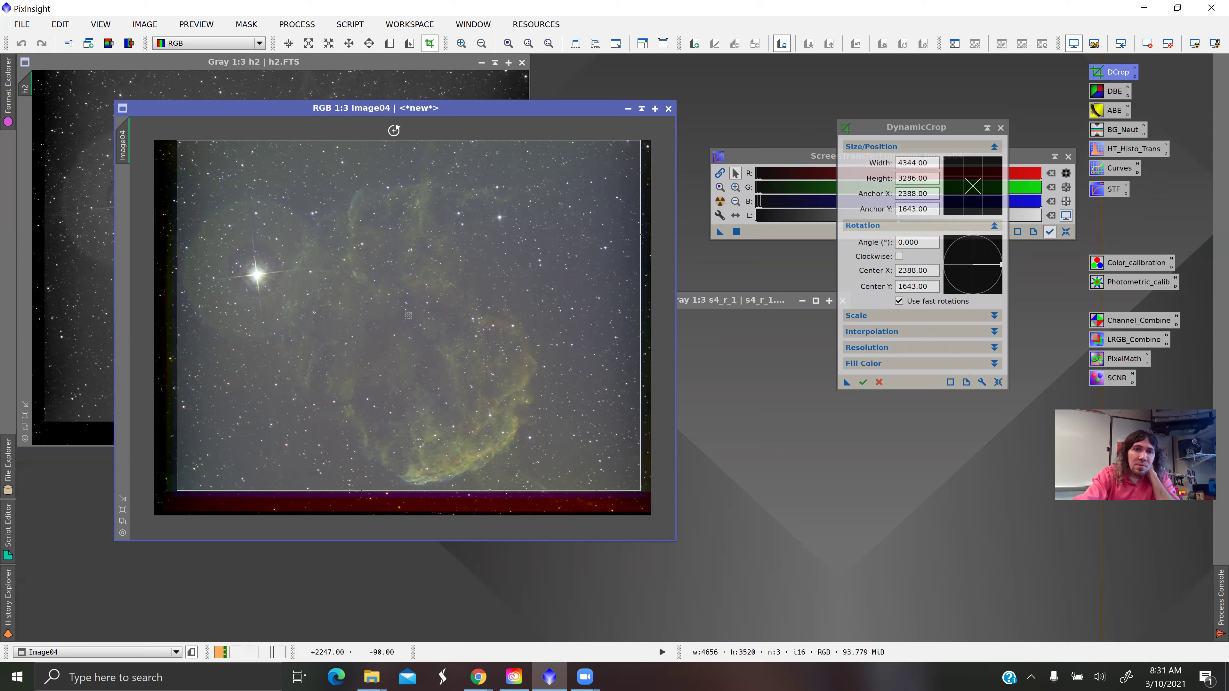
pyautogui.moveTo(393, 141); pyautogui.dragTo(393, 145)
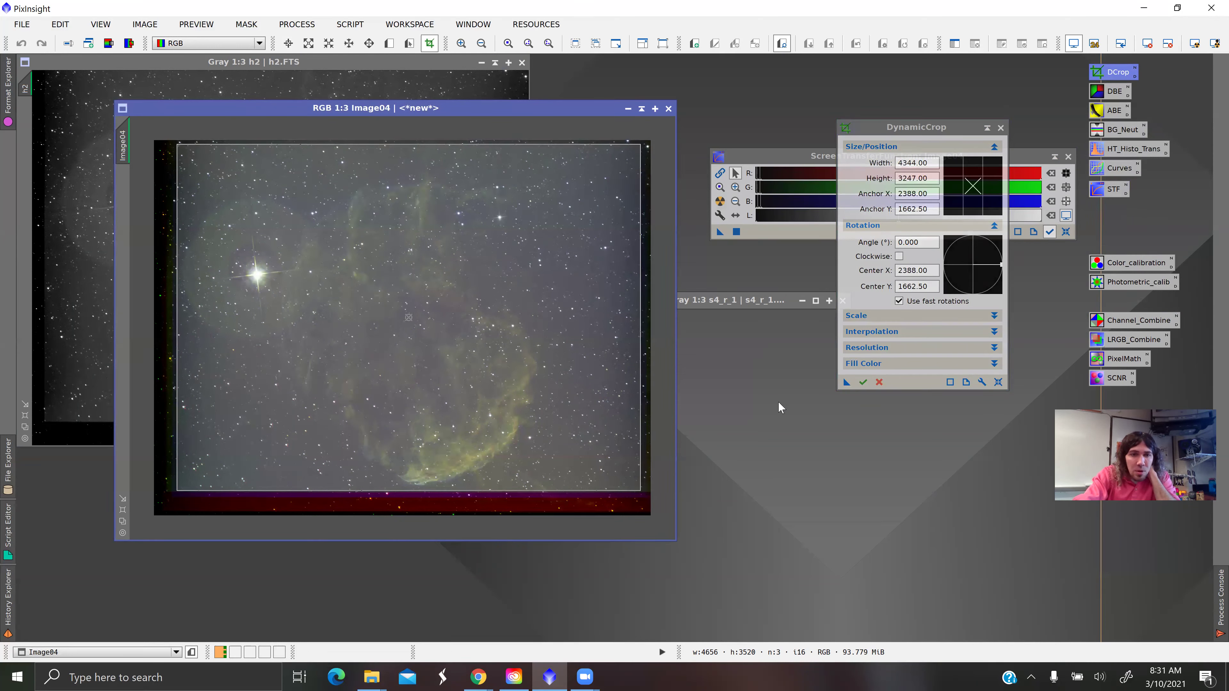
pyautogui.click(863, 383)
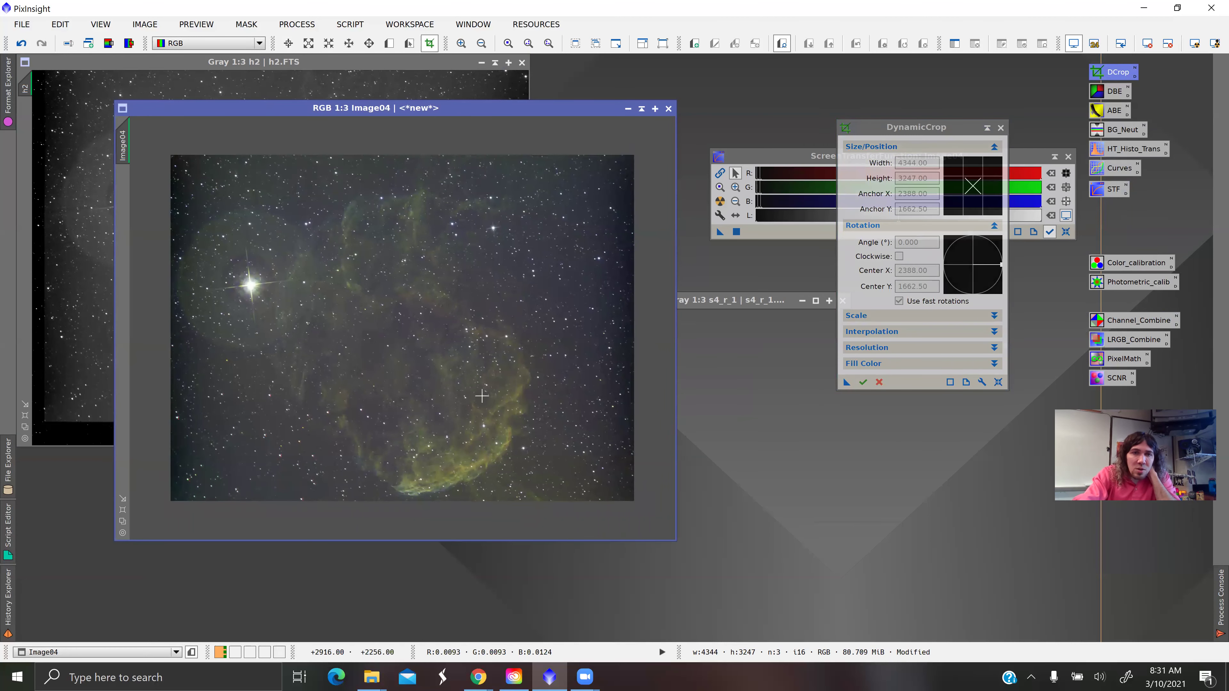
# Rotate the combined RGB image by 180 degrees and start a DynamicBackgroundExtraction session on it.
pyautogui.click(148, 25)
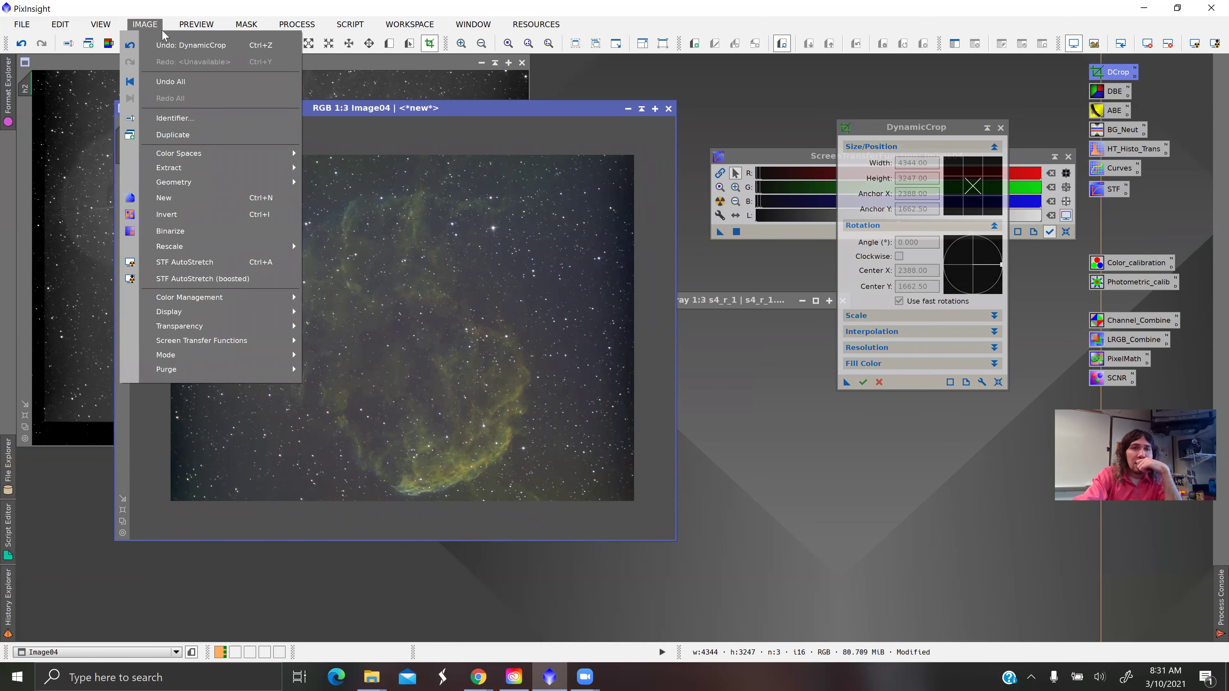
pyautogui.click(370, 188)
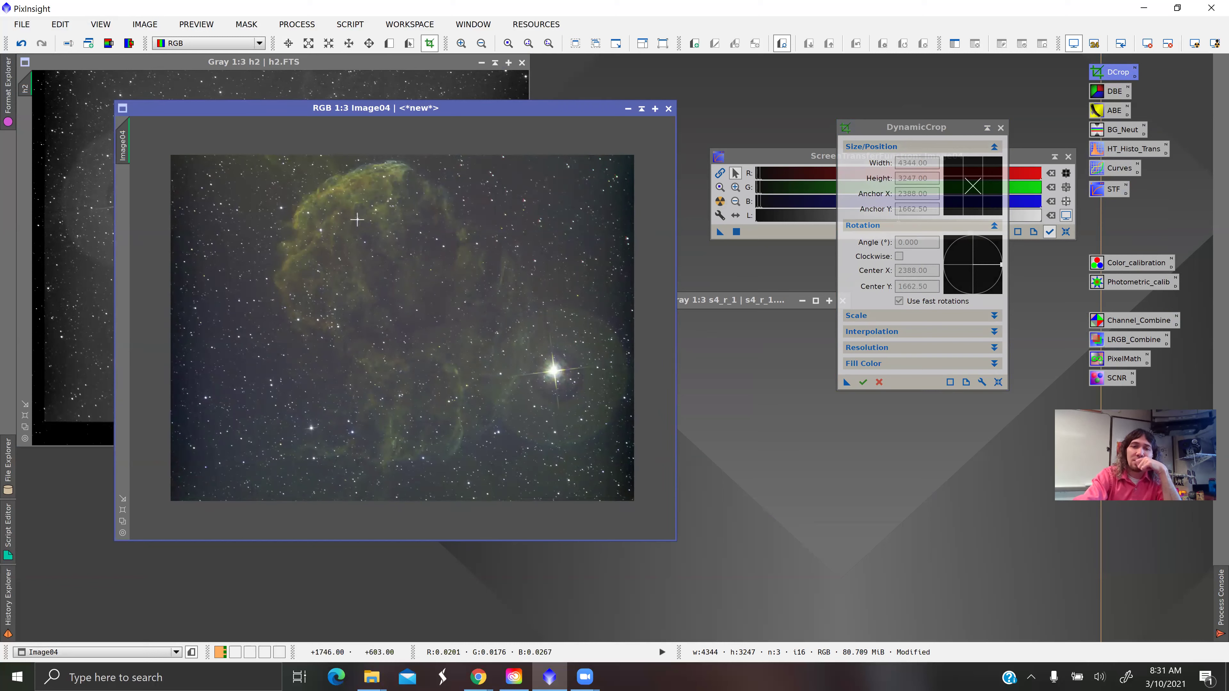
pyautogui.doubleClick(1113, 90)
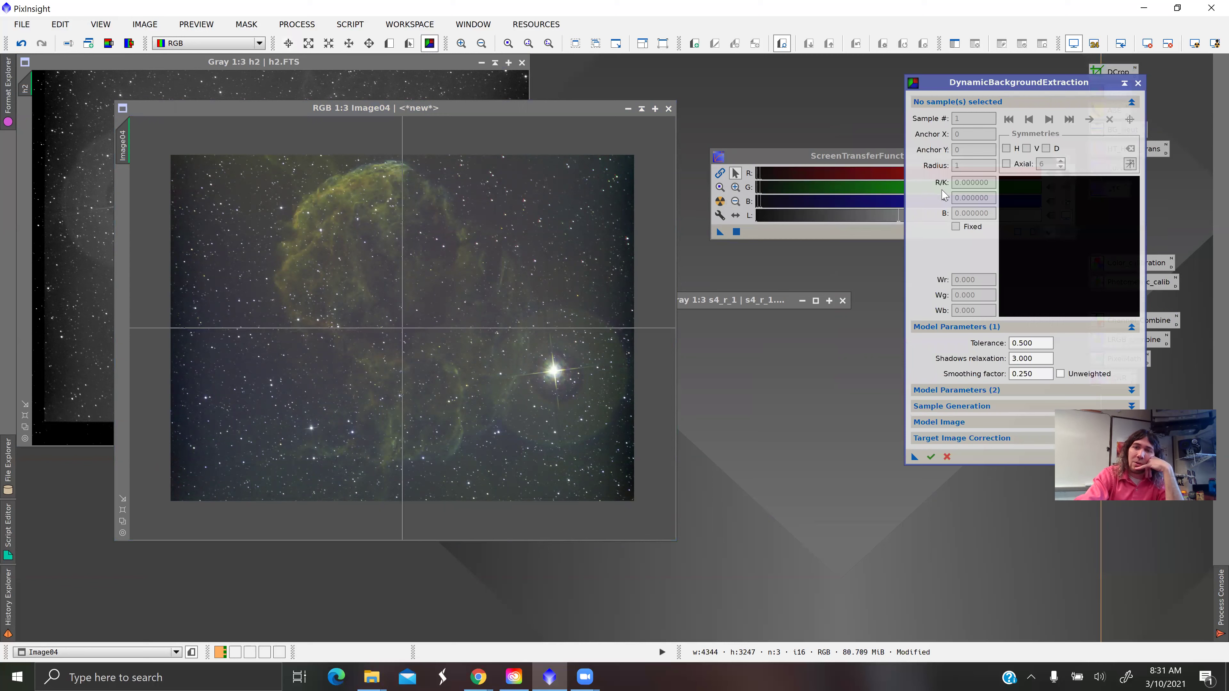
pyautogui.click(534, 177)
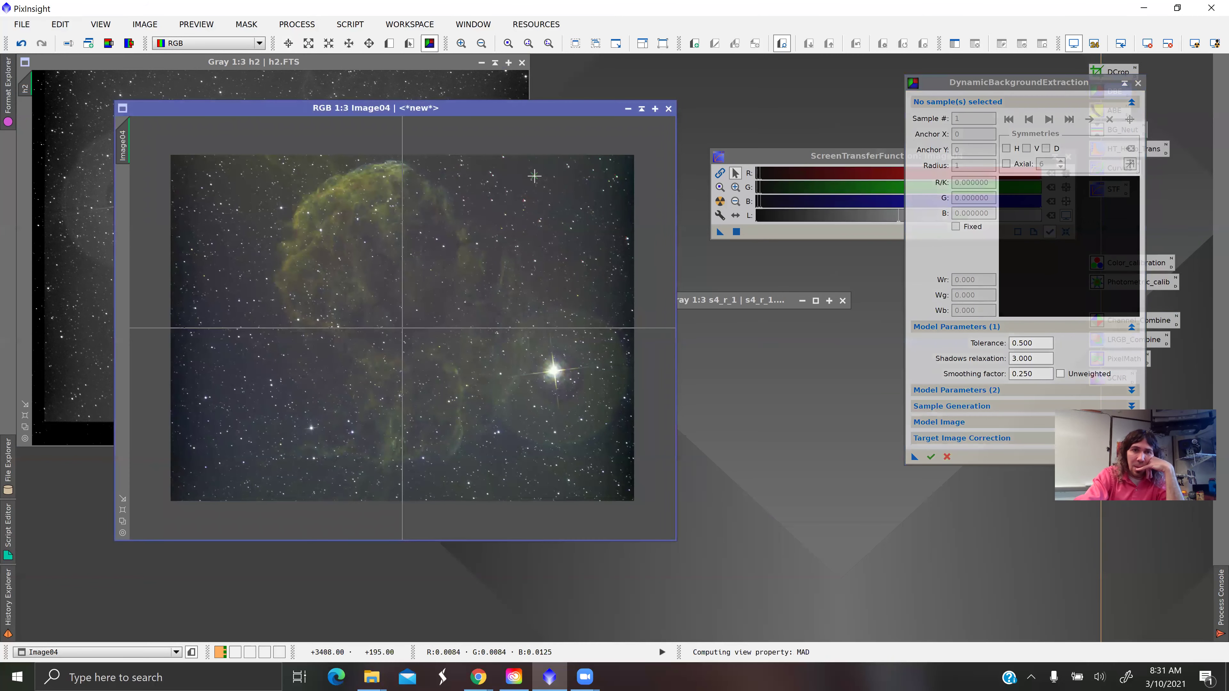
# Set the background model's Tolerance to 2 and Shadows relaxation to 6.
pyautogui.click(1018, 359)
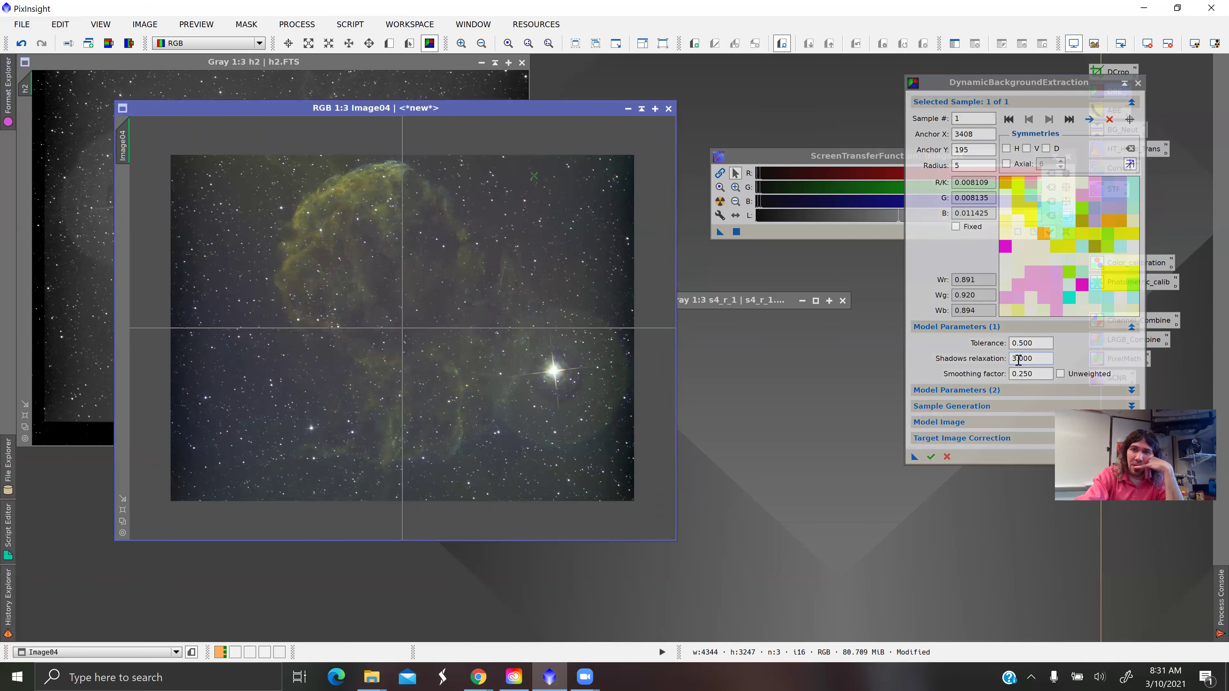
pyautogui.tripleClick(1026, 343)
pyautogui.write('2')
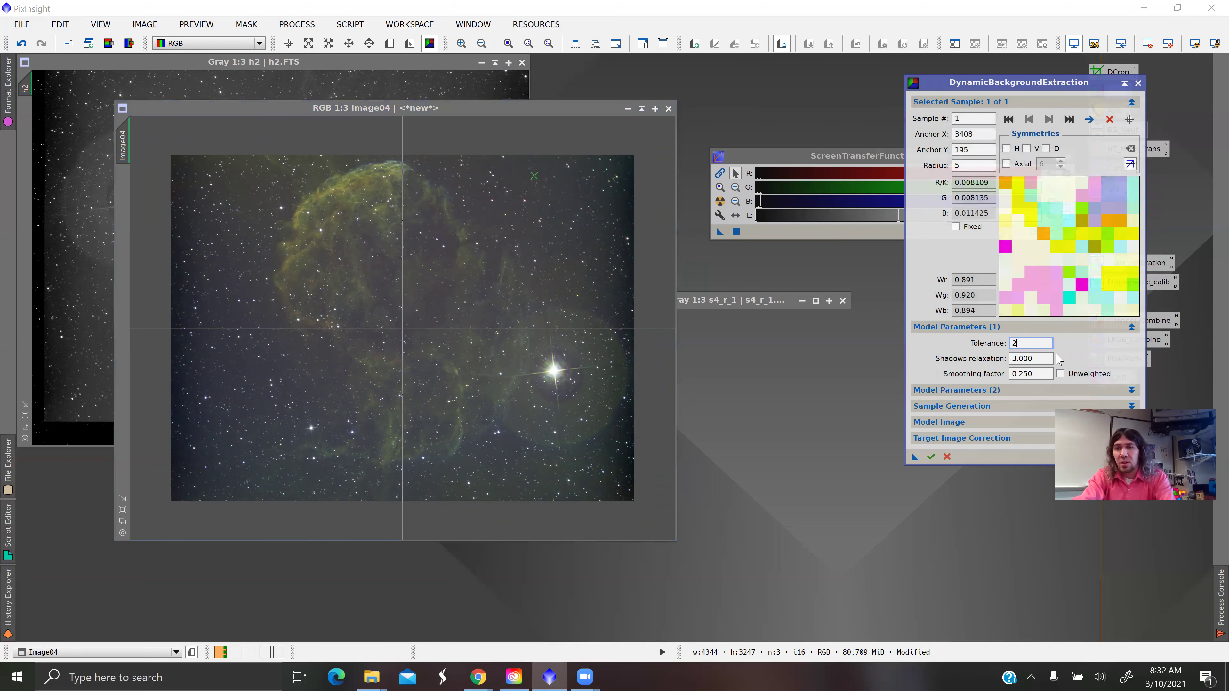
pyautogui.click(1032, 358)
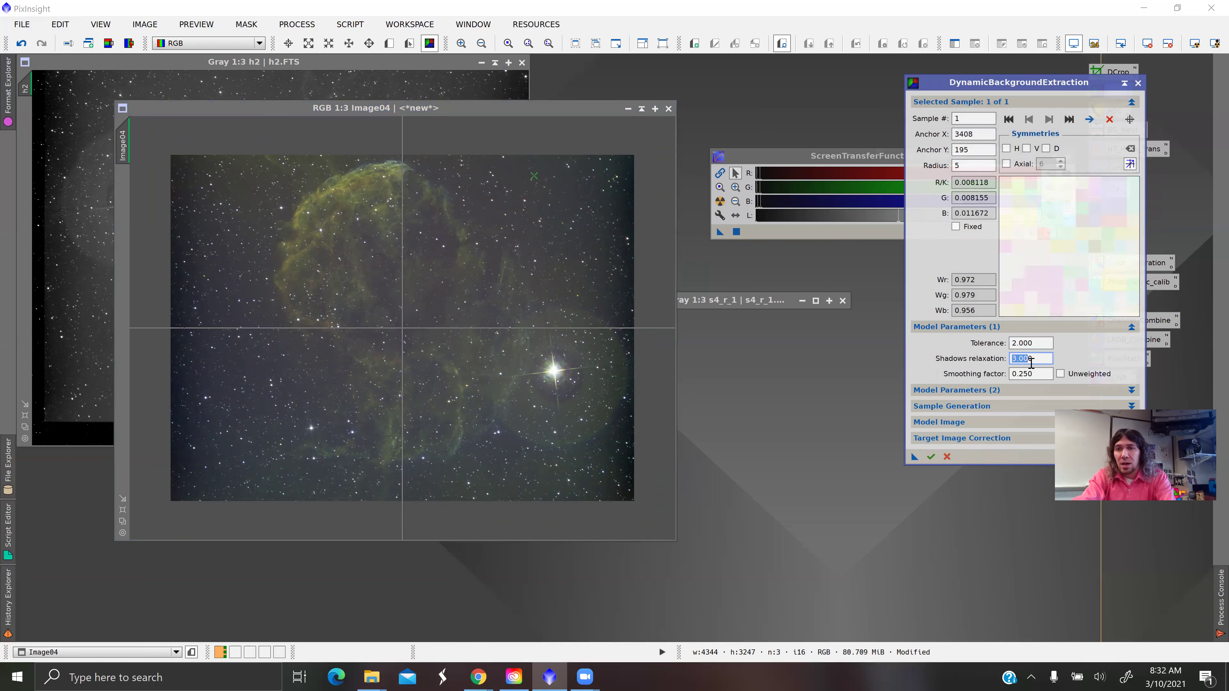
pyautogui.write('6')
# Set the default sample radius to 98 and generate a sample grid with 10 samples per row over the image.
pyautogui.click(971, 410)
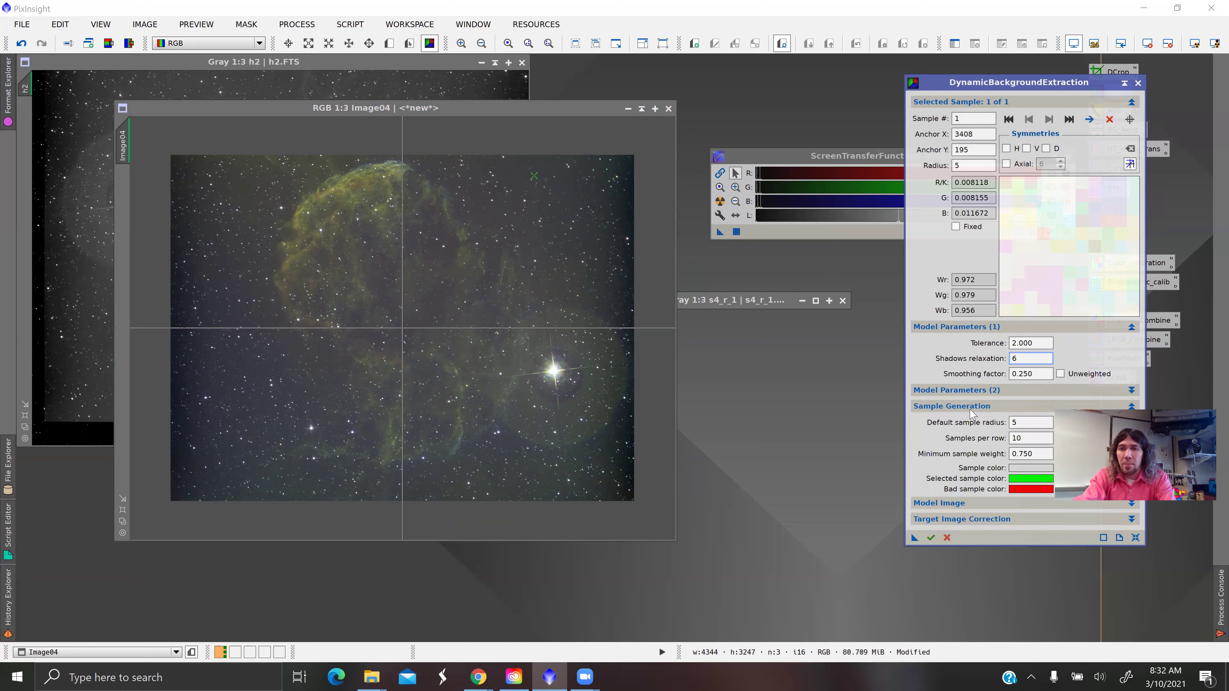
pyautogui.tripleClick(1035, 421)
pyautogui.write('98')
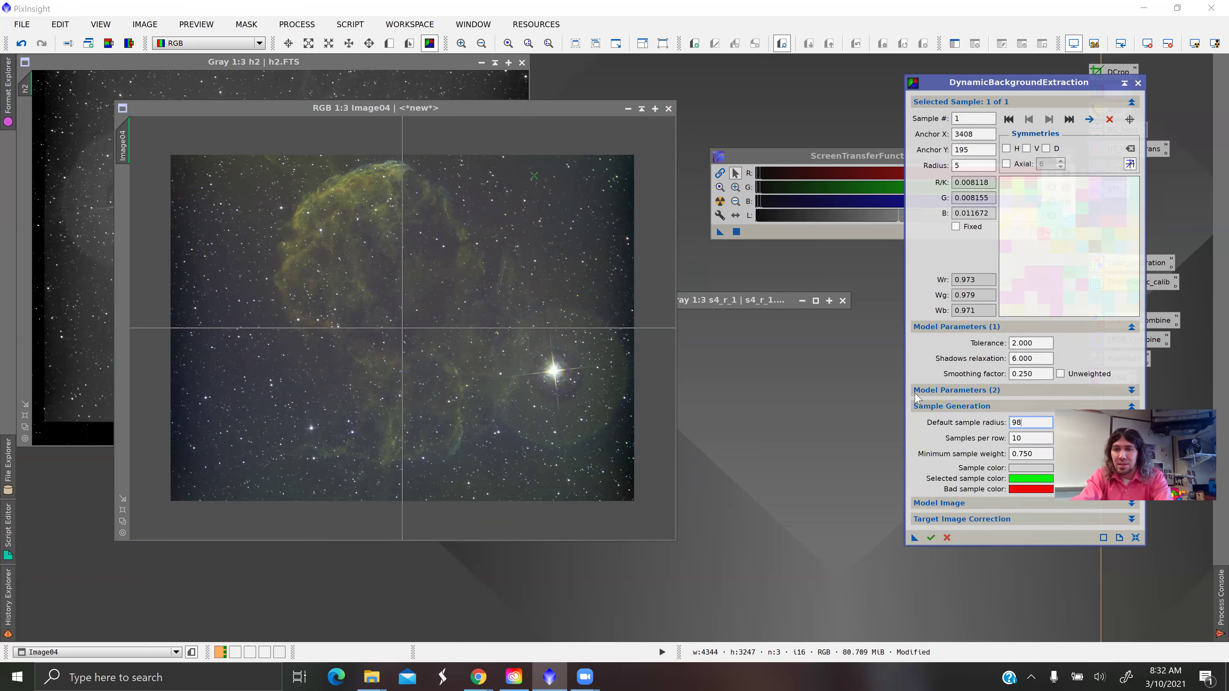
pyautogui.moveTo(989, 95); pyautogui.dragTo(910, 109)
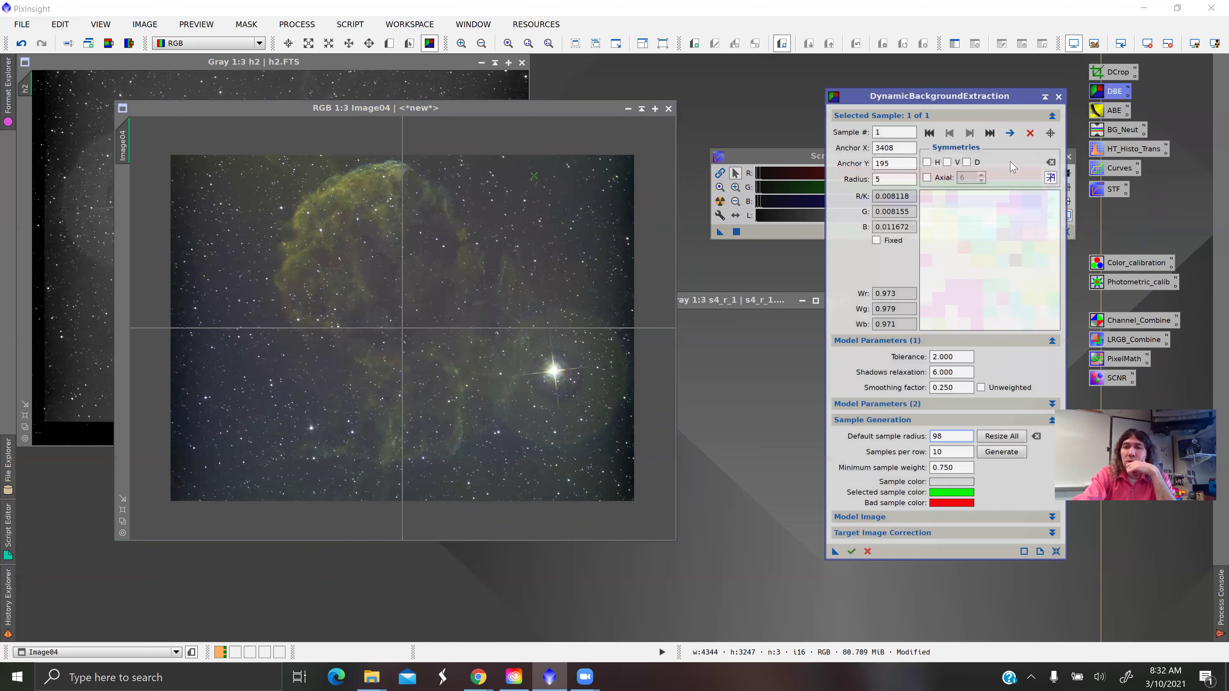
pyautogui.click(1001, 451)
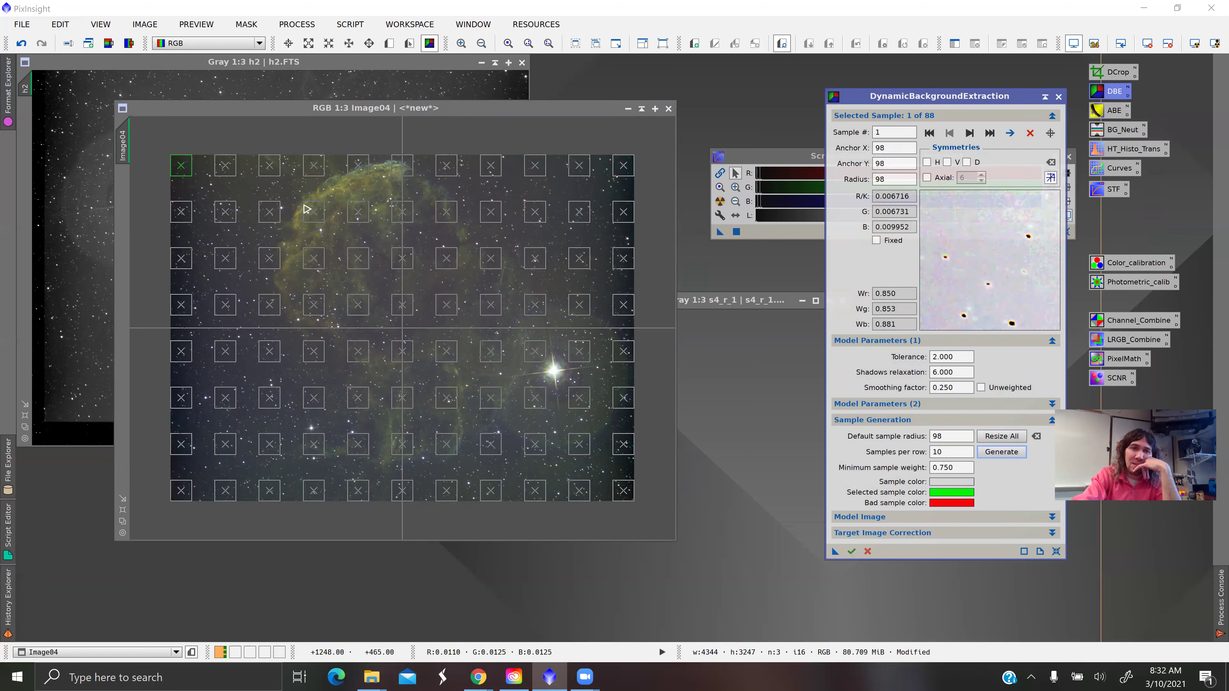
# Clear samples off the nebula's upper shell by moving three onto darker sky and deleting three others.
pyautogui.moveTo(313, 221); pyautogui.dragTo(248, 371)
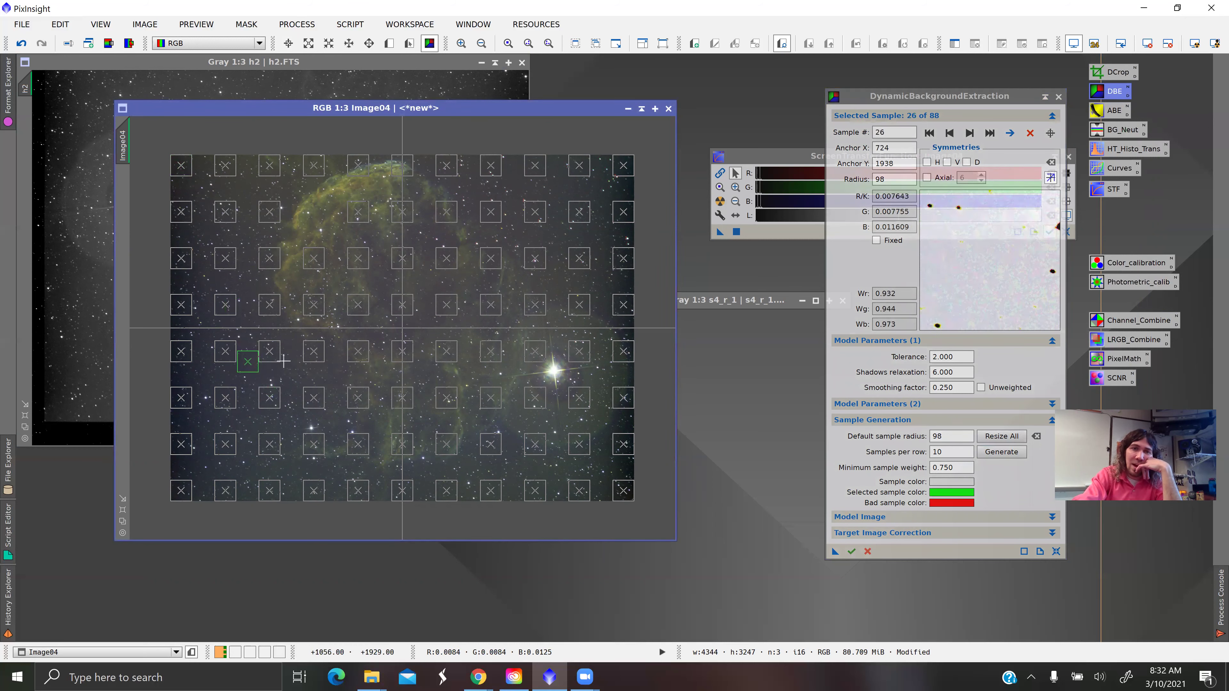
pyautogui.moveTo(444, 268); pyautogui.dragTo(565, 194)
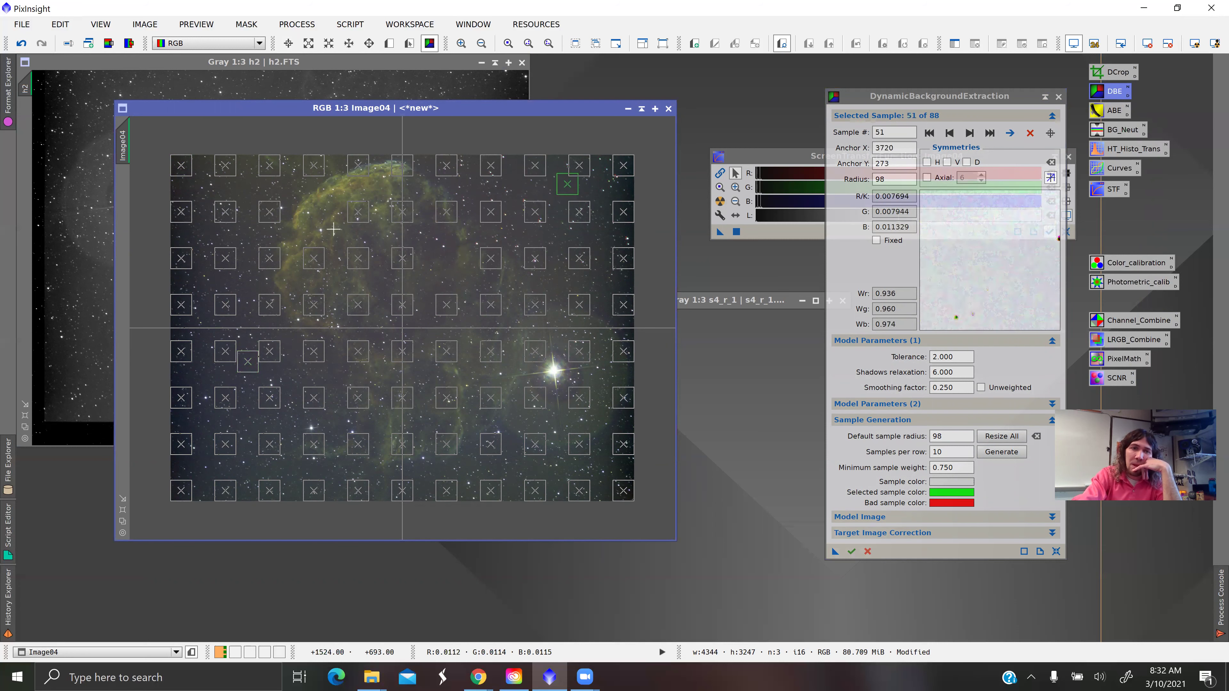
pyautogui.click(359, 217)
pyautogui.press('Delete')
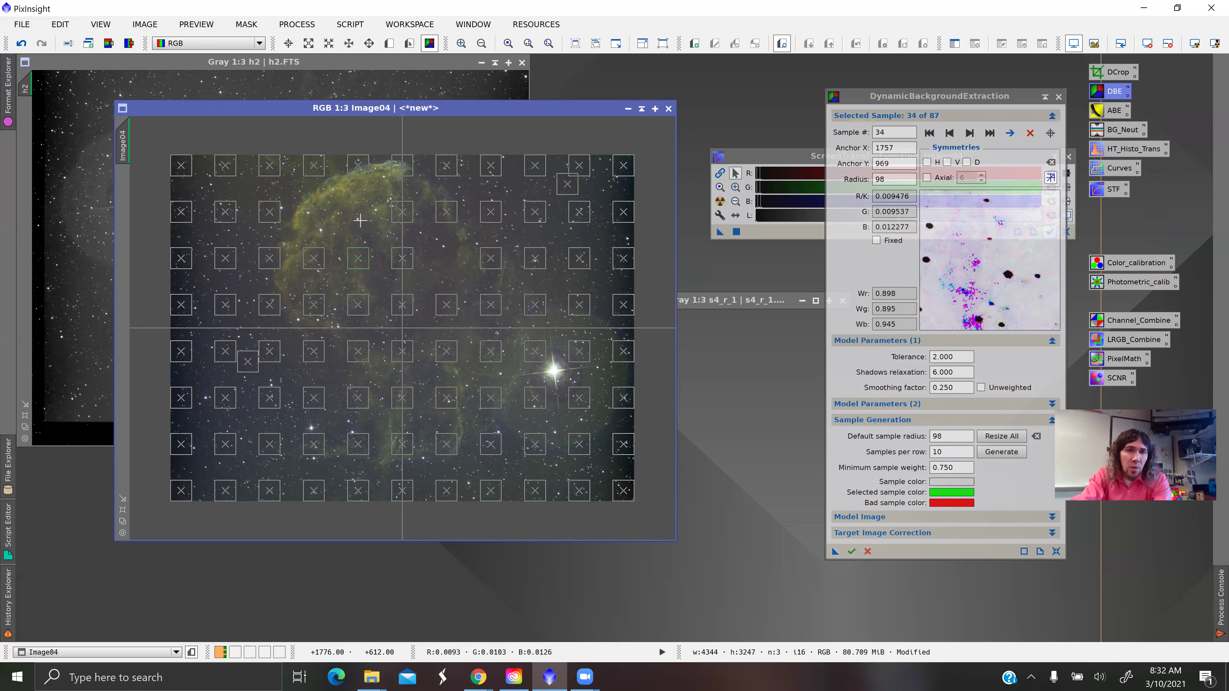
pyautogui.press('Delete')
pyautogui.click(315, 263)
pyautogui.press('Delete')
pyautogui.moveTo(280, 260)
pyautogui.mouseDown()
pyautogui.moveTo(255, 261)
pyautogui.moveTo(267, 258)
pyautogui.mouseUp()
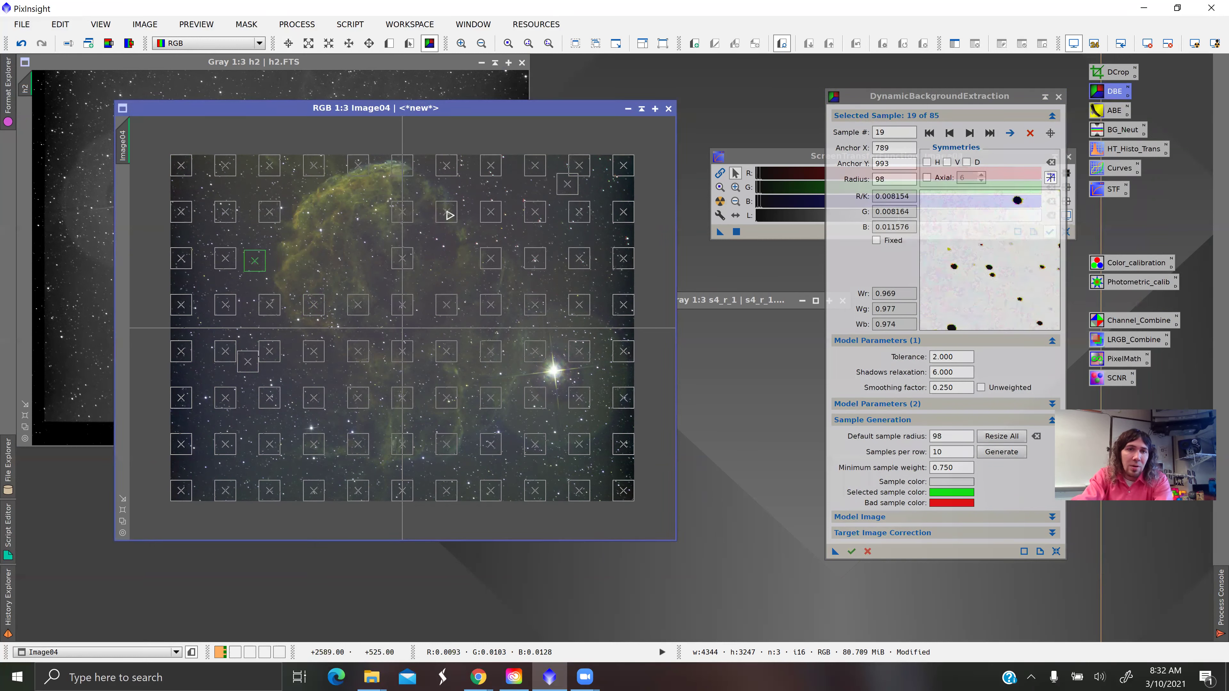
# Delete two samples on the nebula's top edge and move two neighbouring ones onto dark background.
pyautogui.moveTo(401, 217); pyautogui.dragTo(475, 195)
pyautogui.click(402, 167)
pyautogui.press('Delete')
pyautogui.click(357, 169)
pyautogui.press('Delete')
pyautogui.moveTo(315, 169); pyautogui.dragTo(209, 369)
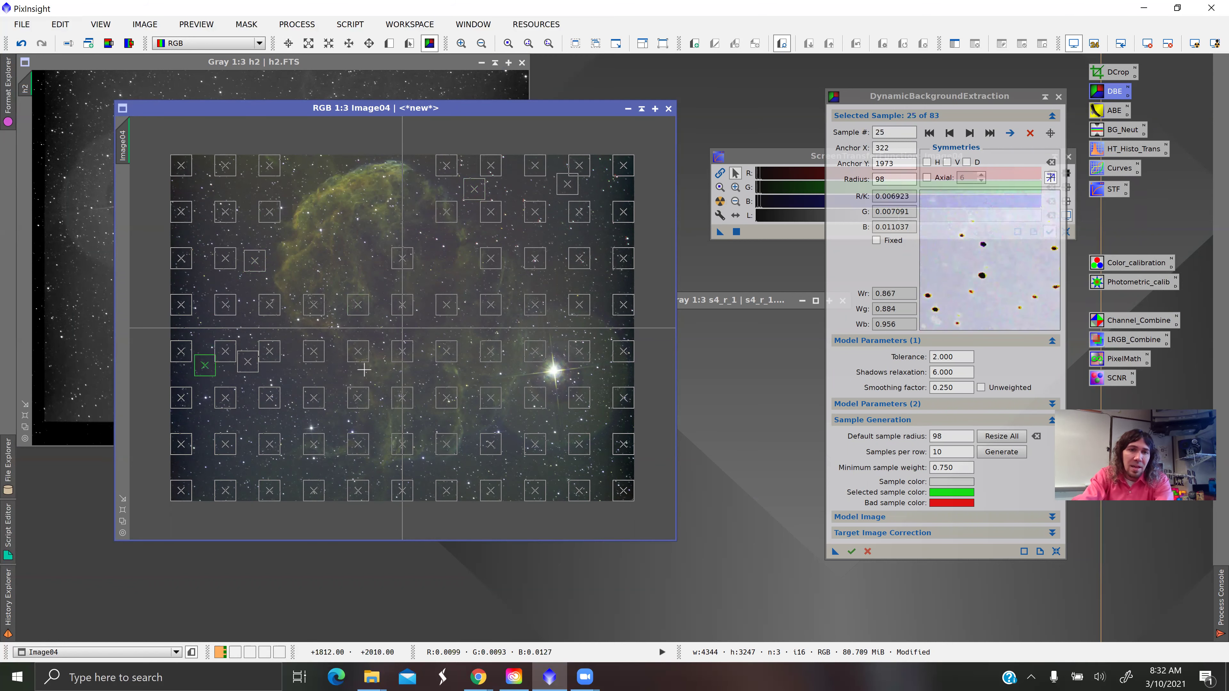
# Delete the three samples lying on the nebula's lower filaments.
pyautogui.click(402, 398)
pyautogui.press('Delete')
pyautogui.click(405, 442)
pyautogui.press('Delete')
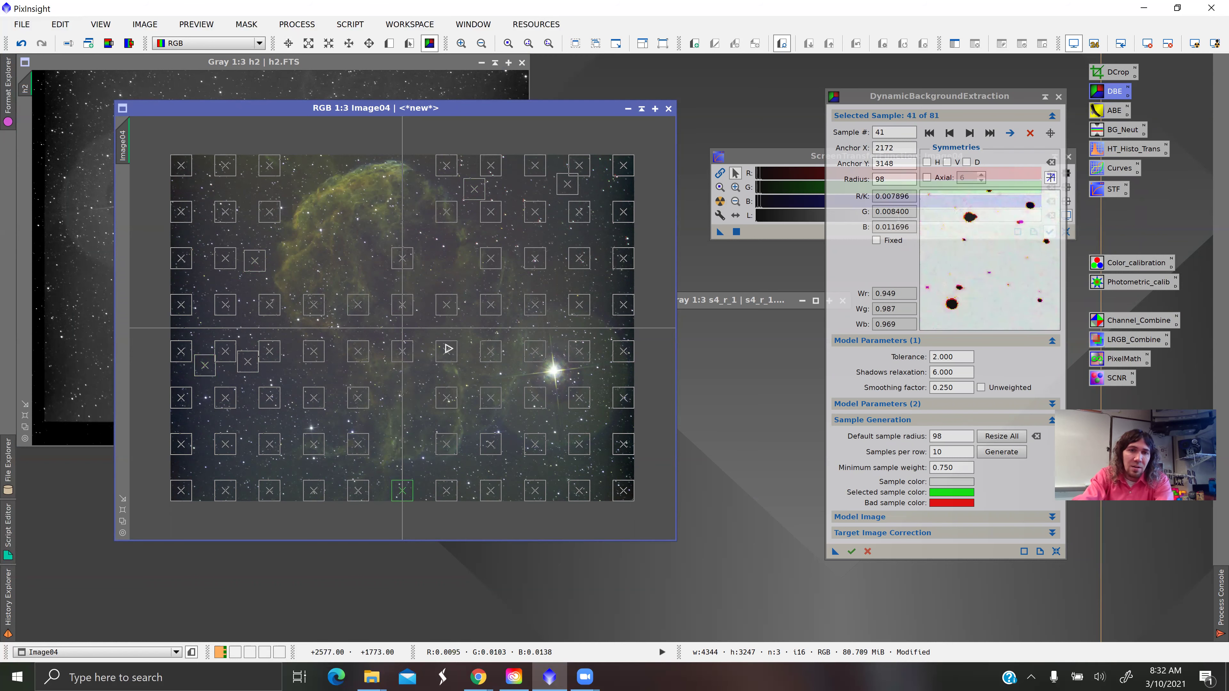
pyautogui.click(447, 350)
pyautogui.press('Delete')
# Delete the remaining samples on the right rim, interior and lower edge of the nebula's main shell.
pyautogui.click(445, 213)
pyautogui.press('Delete')
pyautogui.click(399, 261)
pyautogui.press('Delete')
pyautogui.press('Delete')
pyautogui.press('Delete')
pyautogui.click(360, 315)
pyautogui.press('Delete')
pyautogui.press('Delete')
pyautogui.click(319, 301)
pyautogui.press('Delete')
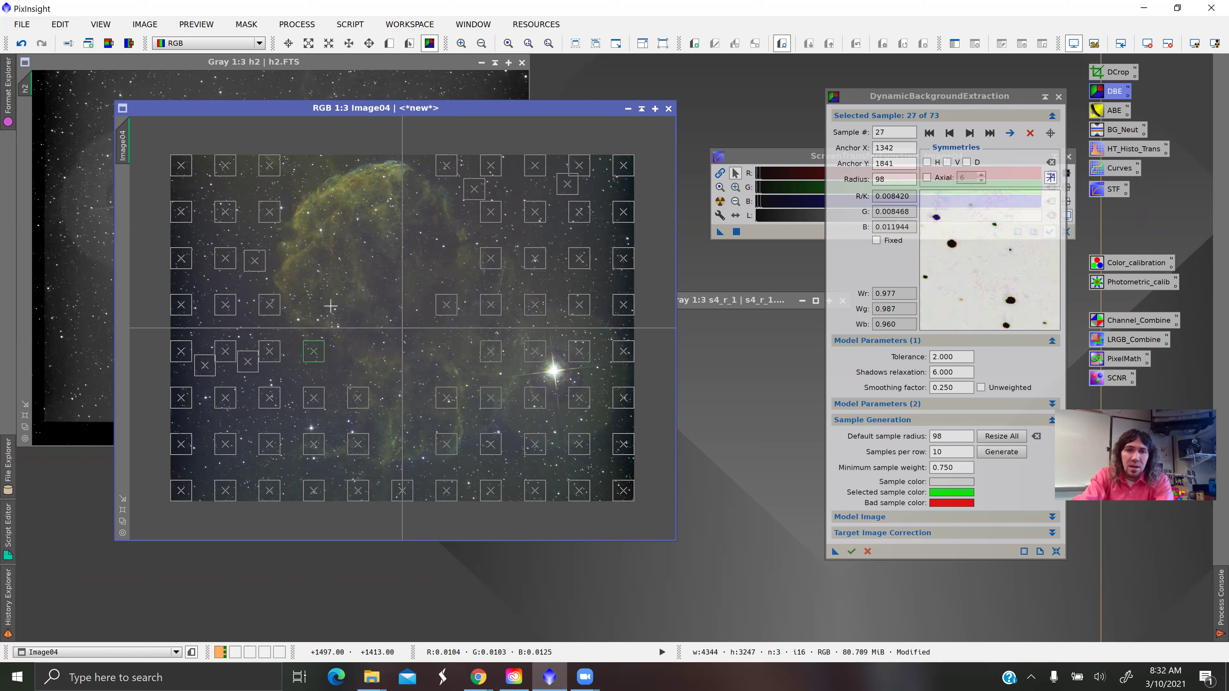
# Delete the two samples in the glow just above the bright star.
pyautogui.click(535, 304)
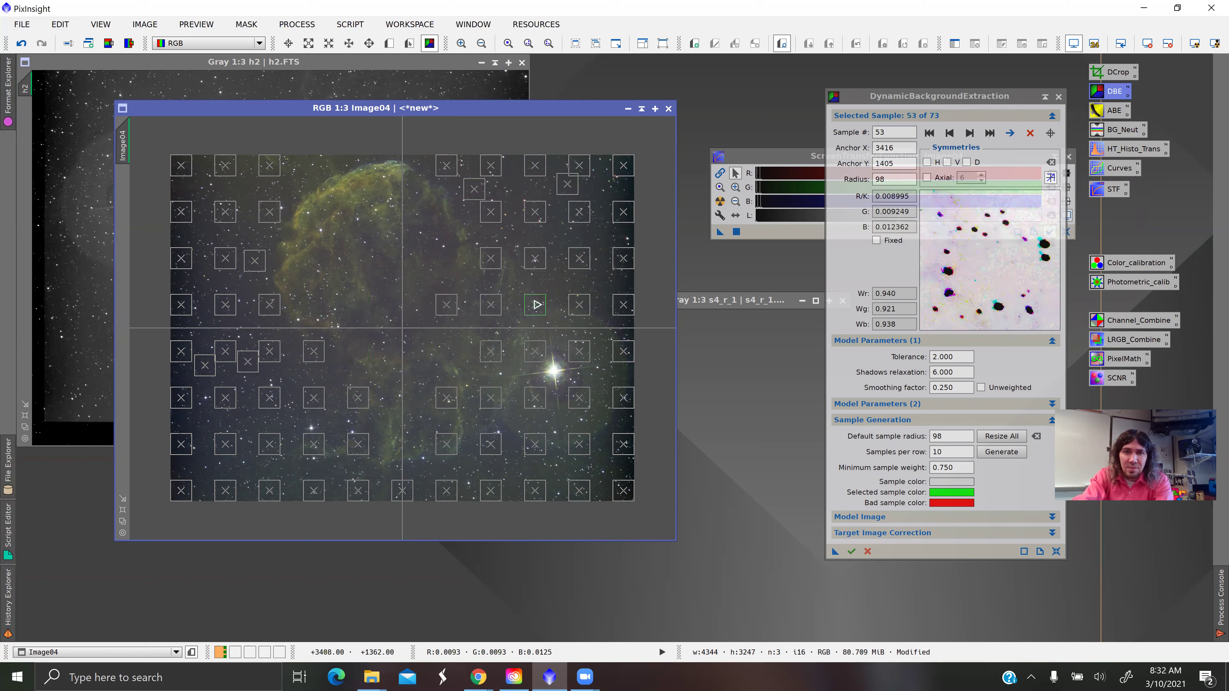
pyautogui.press('Delete')
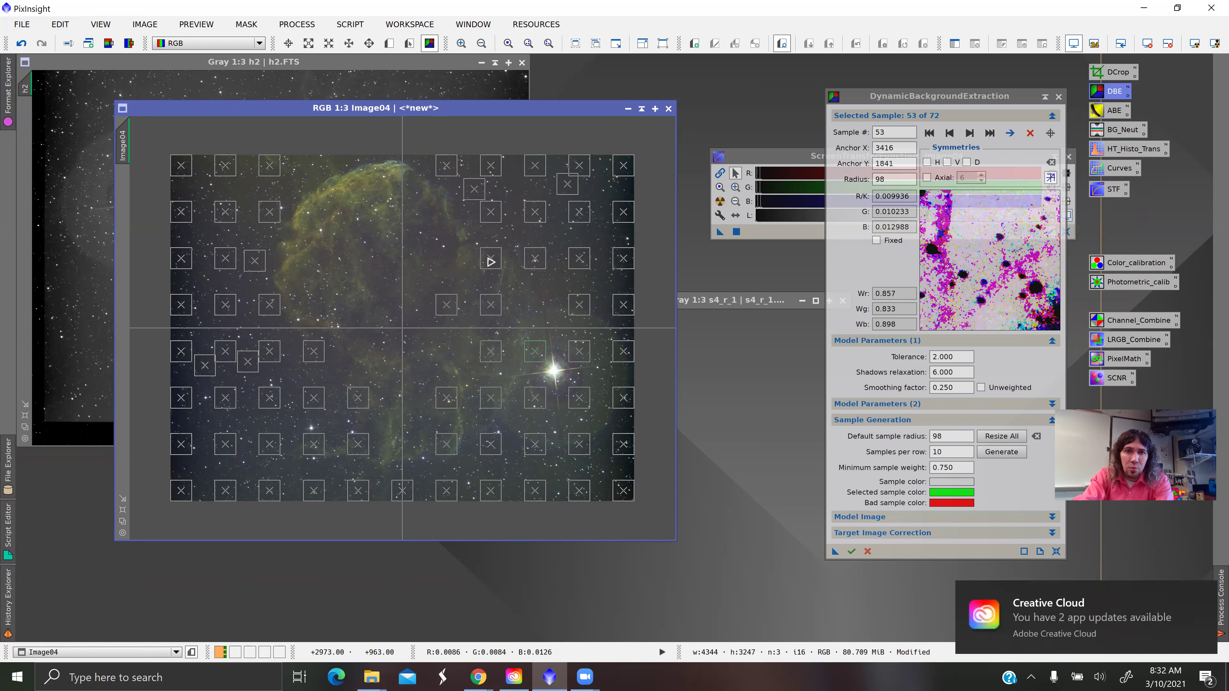
pyautogui.press('Delete')
# Move four samples off the nebulosity between the main shell and the bright star onto clearer sky.
pyautogui.click(490, 261)
pyautogui.moveTo(497, 395); pyautogui.dragTo(516, 415)
pyautogui.moveTo(491, 361); pyautogui.dragTo(588, 337)
pyautogui.click(491, 309)
pyautogui.moveTo(491, 309); pyautogui.dragTo(555, 297)
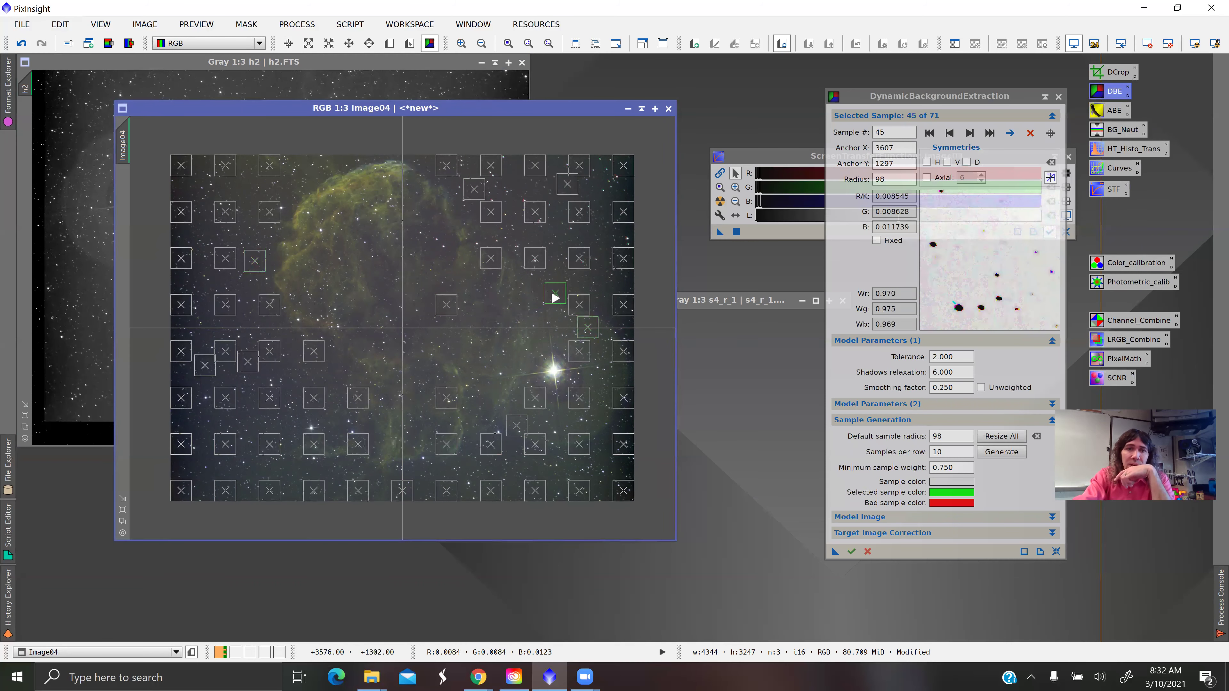
pyautogui.moveTo(452, 311); pyautogui.dragTo(606, 244)
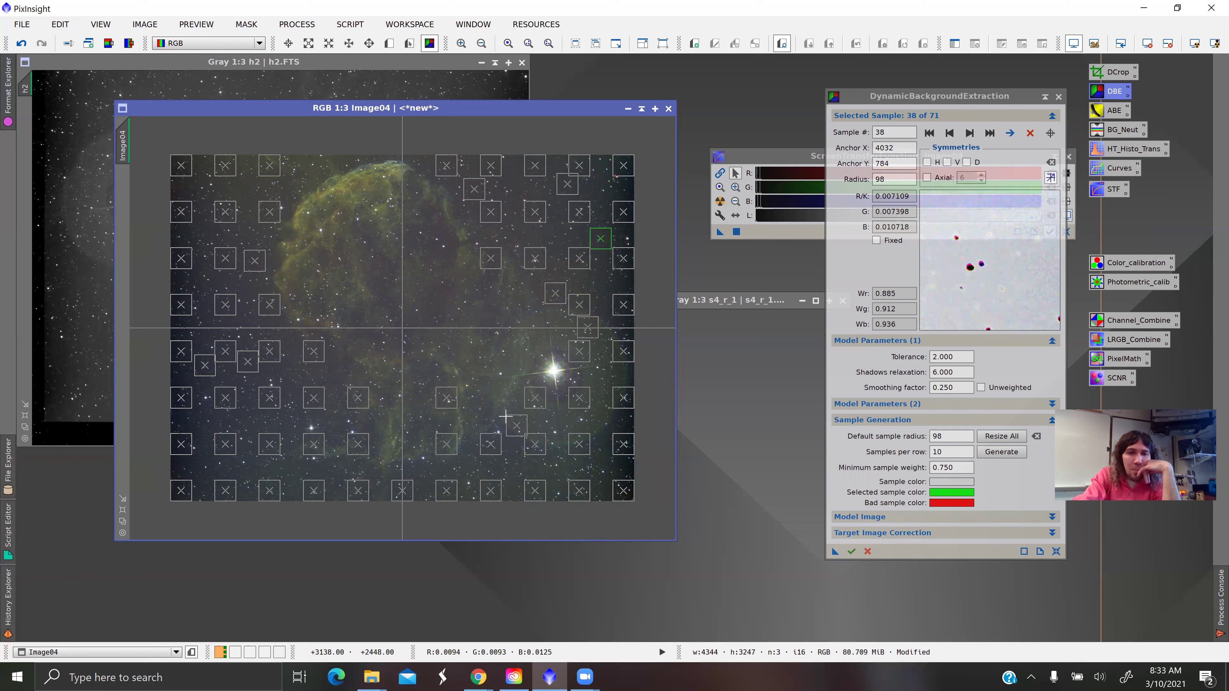
# Move two samples off the lower filaments and add a new sample in the dark sky at the image's lower left.
pyautogui.moveTo(450, 441); pyautogui.dragTo(474, 462)
pyautogui.moveTo(453, 409); pyautogui.dragTo(252, 425)
pyautogui.click(257, 429)
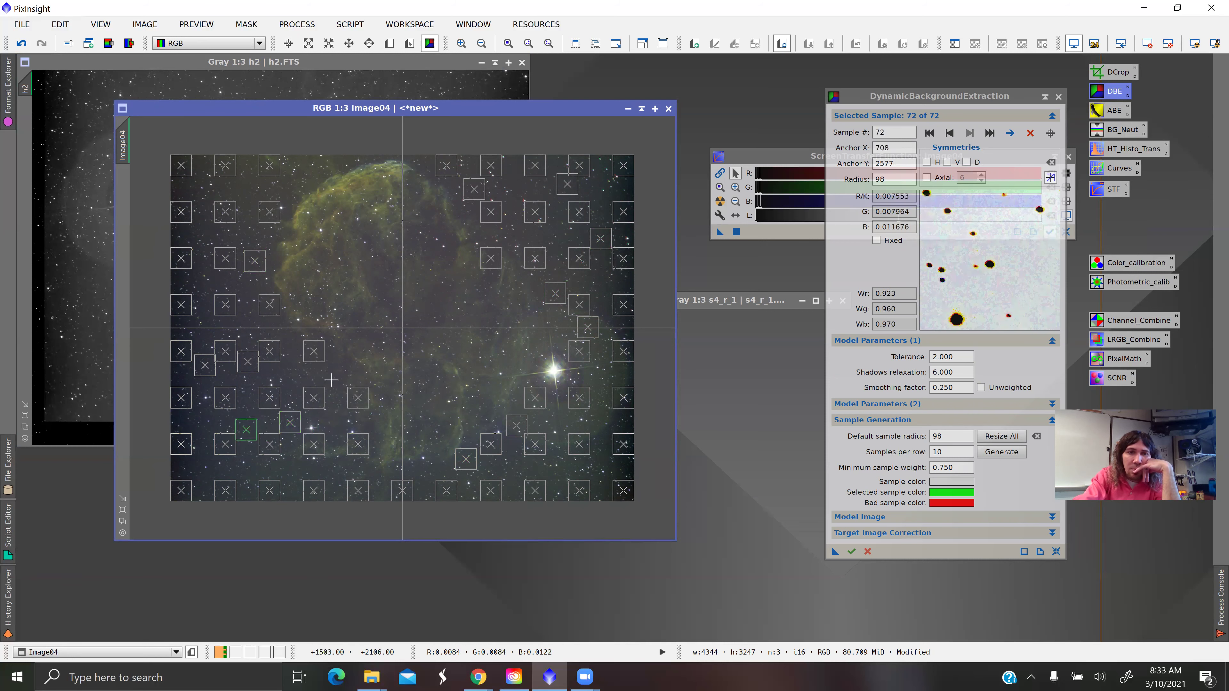
# Shift four more samples bordering the nebula away from it onto darker background.
pyautogui.moveTo(311, 362); pyautogui.dragTo(310, 372)
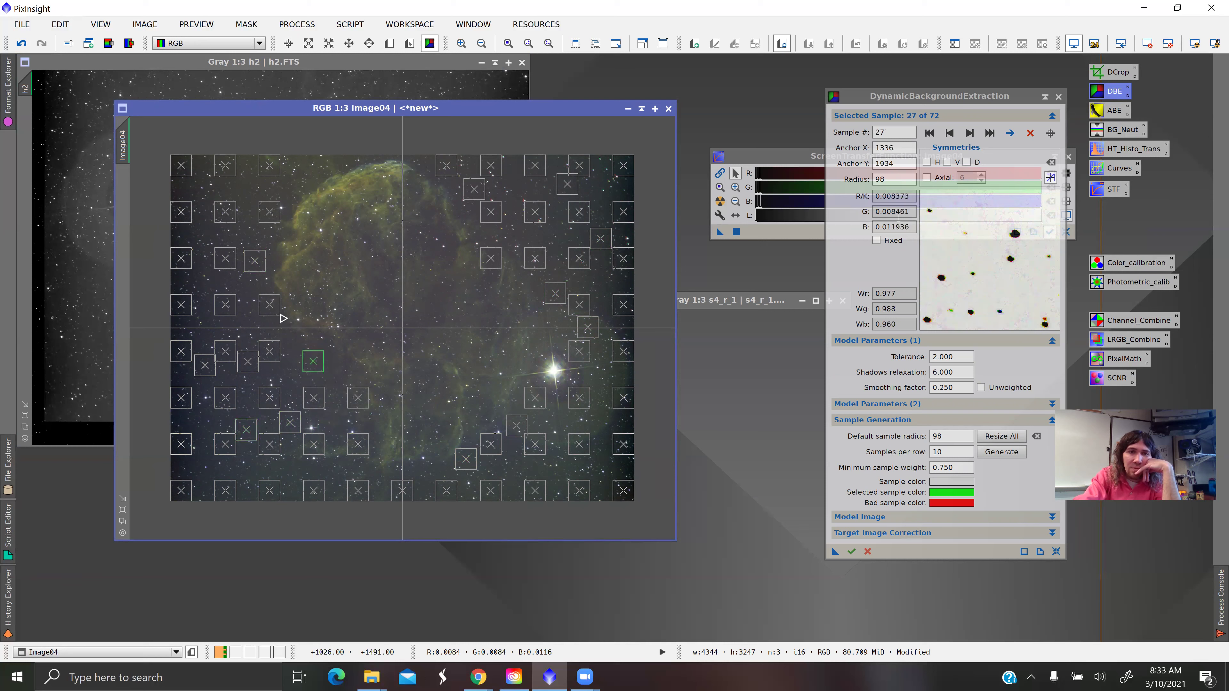
pyautogui.moveTo(277, 307); pyautogui.dragTo(267, 309)
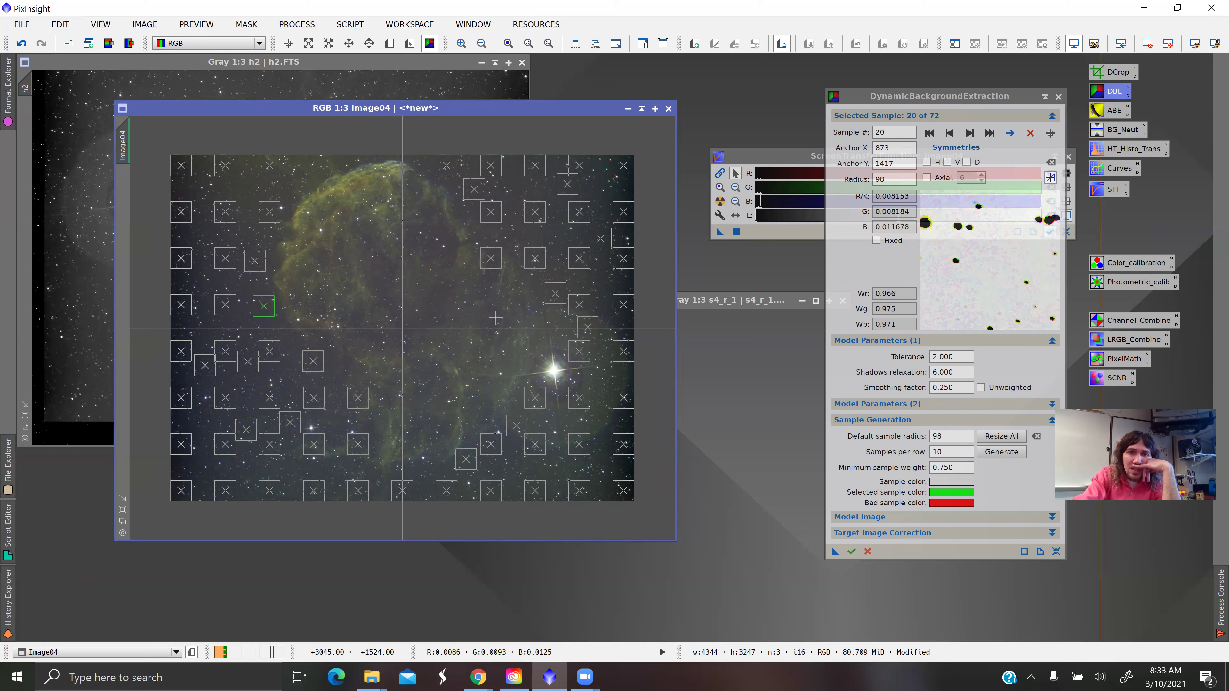
pyautogui.moveTo(490, 257); pyautogui.dragTo(521, 238)
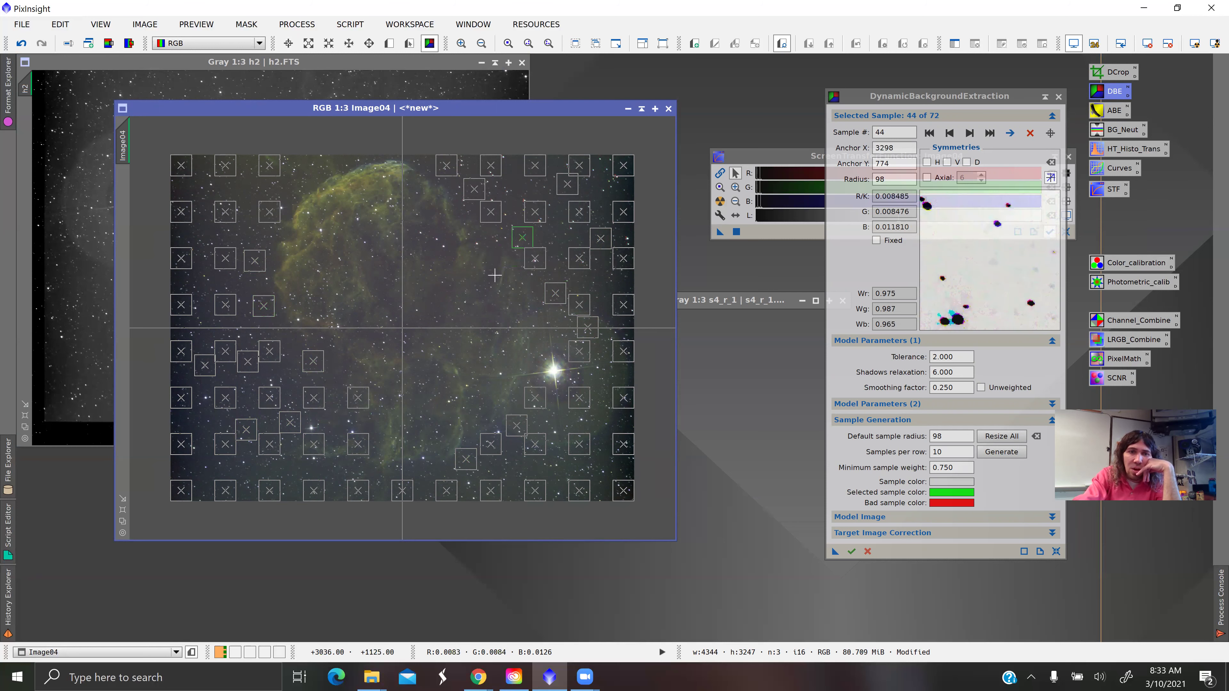
pyautogui.moveTo(358, 400); pyautogui.dragTo(605, 467)
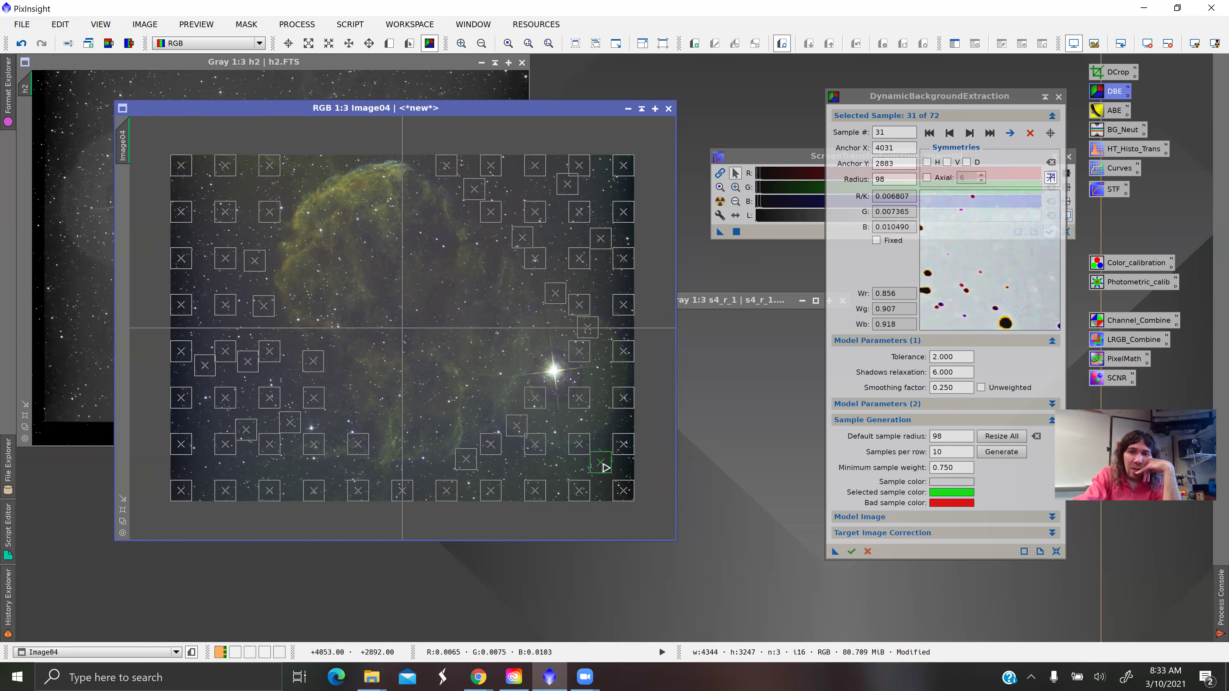
# Set the target image correction to Subtraction, run the background extraction and close DynamicBackgroundExtraction.
pyautogui.click(891, 533)
pyautogui.click(914, 548)
pyautogui.click(930, 570)
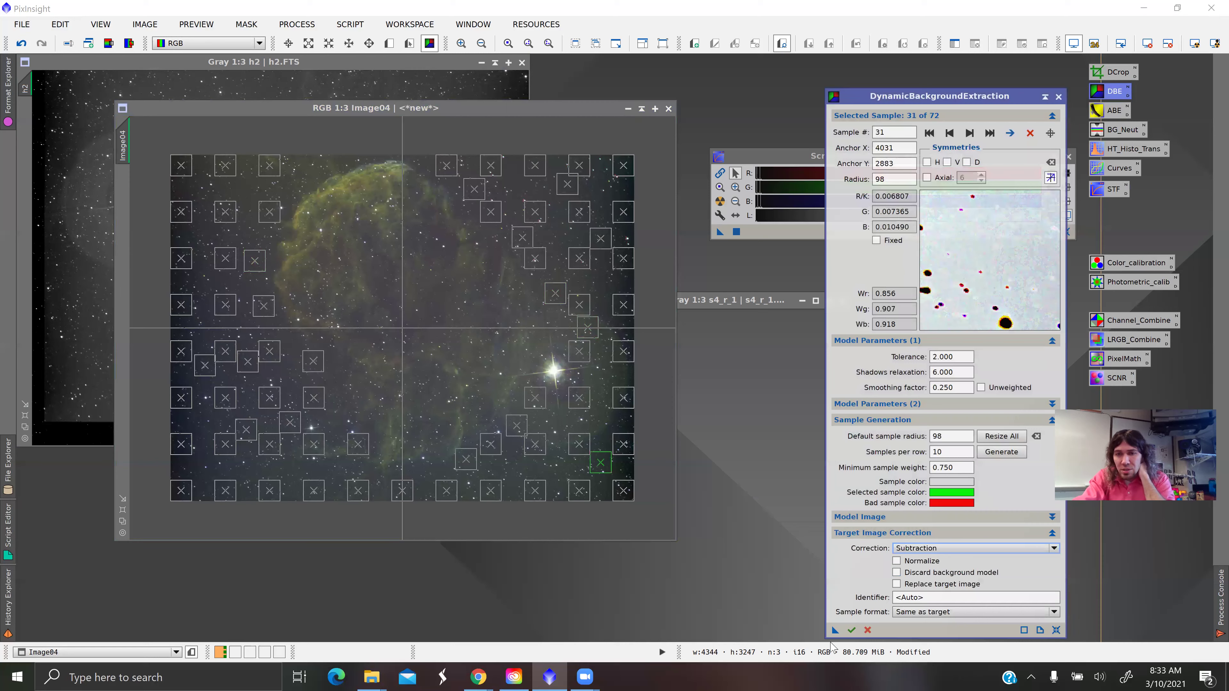
pyautogui.click(853, 632)
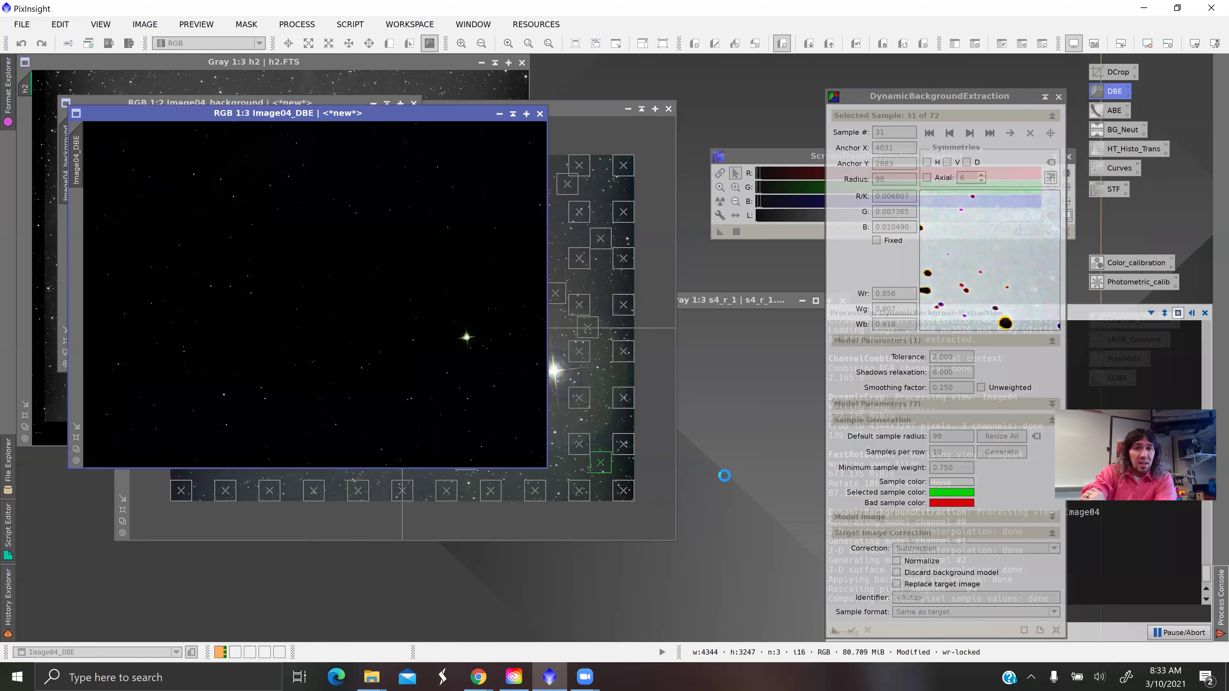
pyautogui.click(1058, 99)
# Auto-stretch the display of the DBE-corrected image and move its window clear of the original image.
pyautogui.click(636, 363)
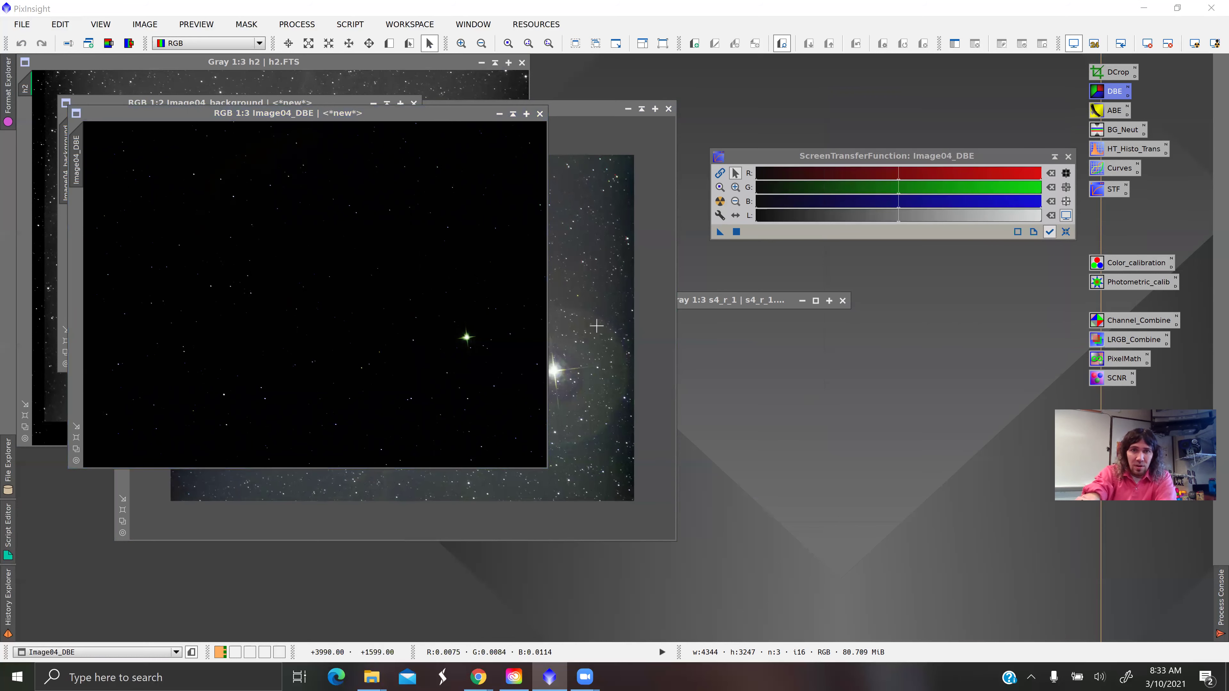
pyautogui.moveTo(465, 118); pyautogui.dragTo(624, 161)
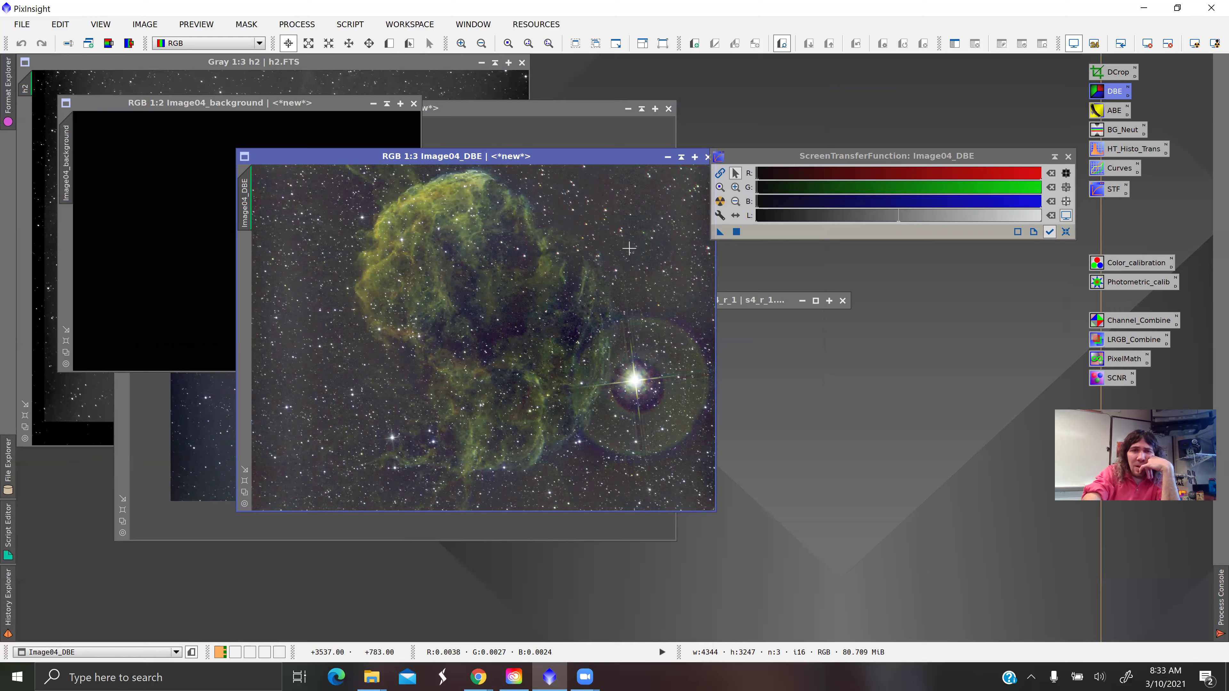
pyautogui.moveTo(570, 156); pyautogui.dragTo(661, 271)
# Run AutomaticBackgroundExtractor on the original Image04 with the target image correction set to Subtraction.
pyautogui.click(567, 109)
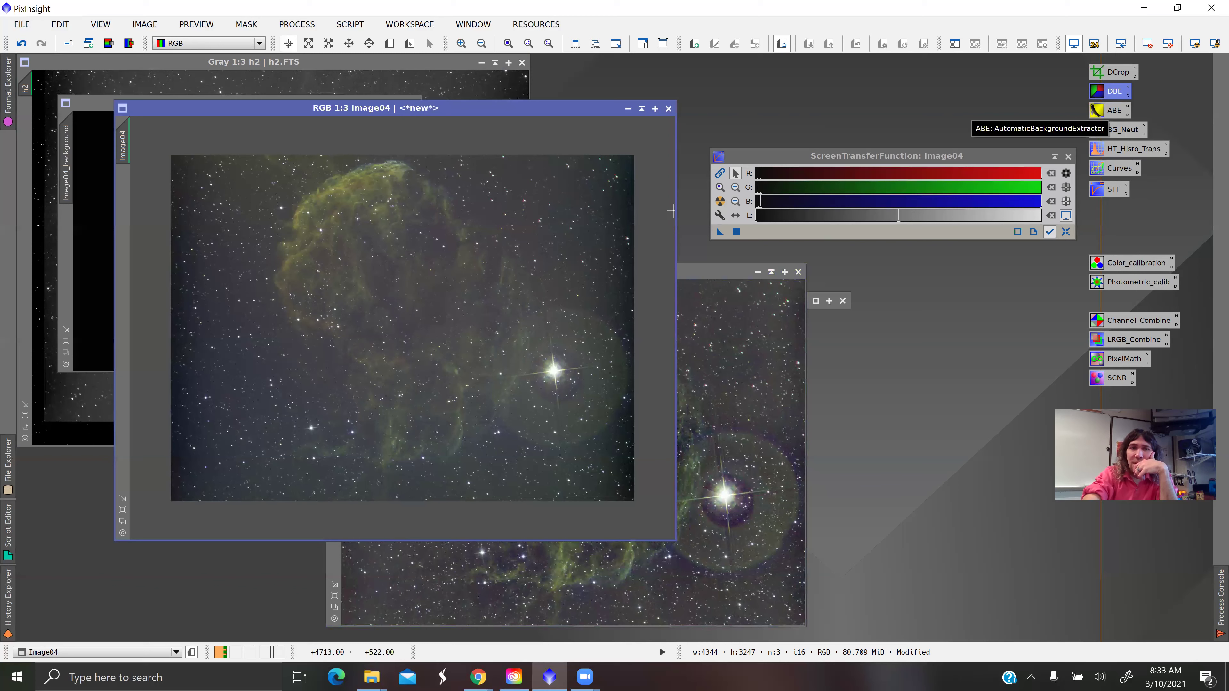
pyautogui.doubleClick(1113, 111)
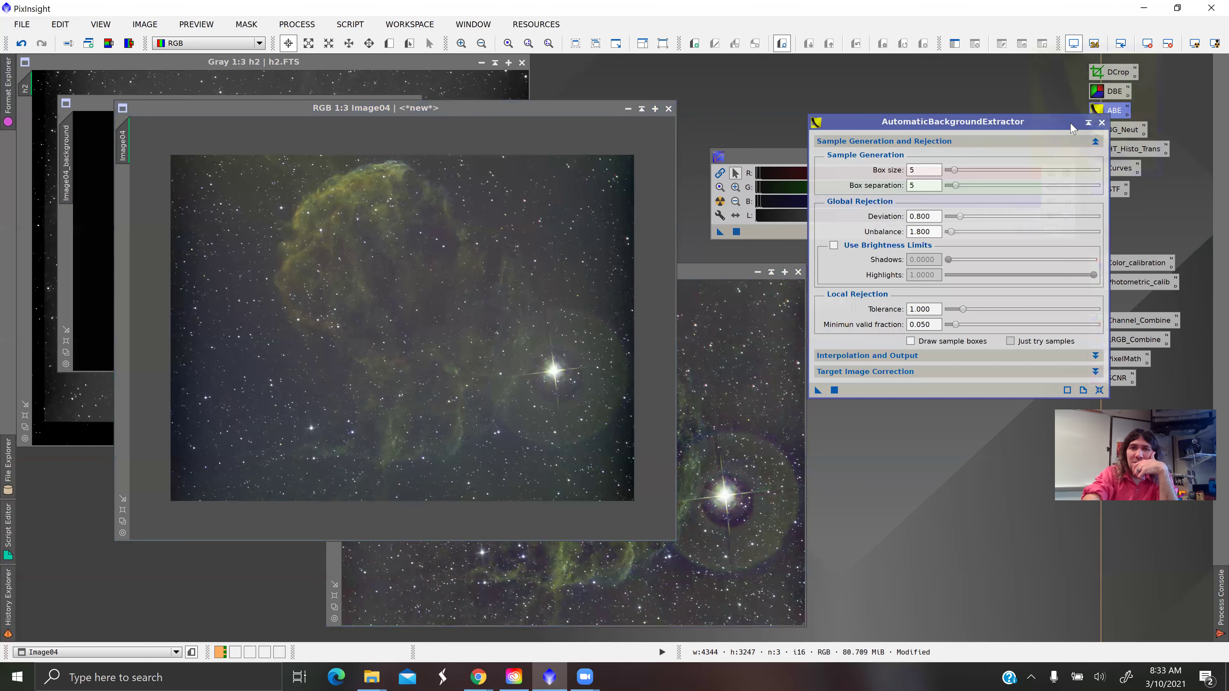
pyautogui.click(870, 371)
pyautogui.click(952, 387)
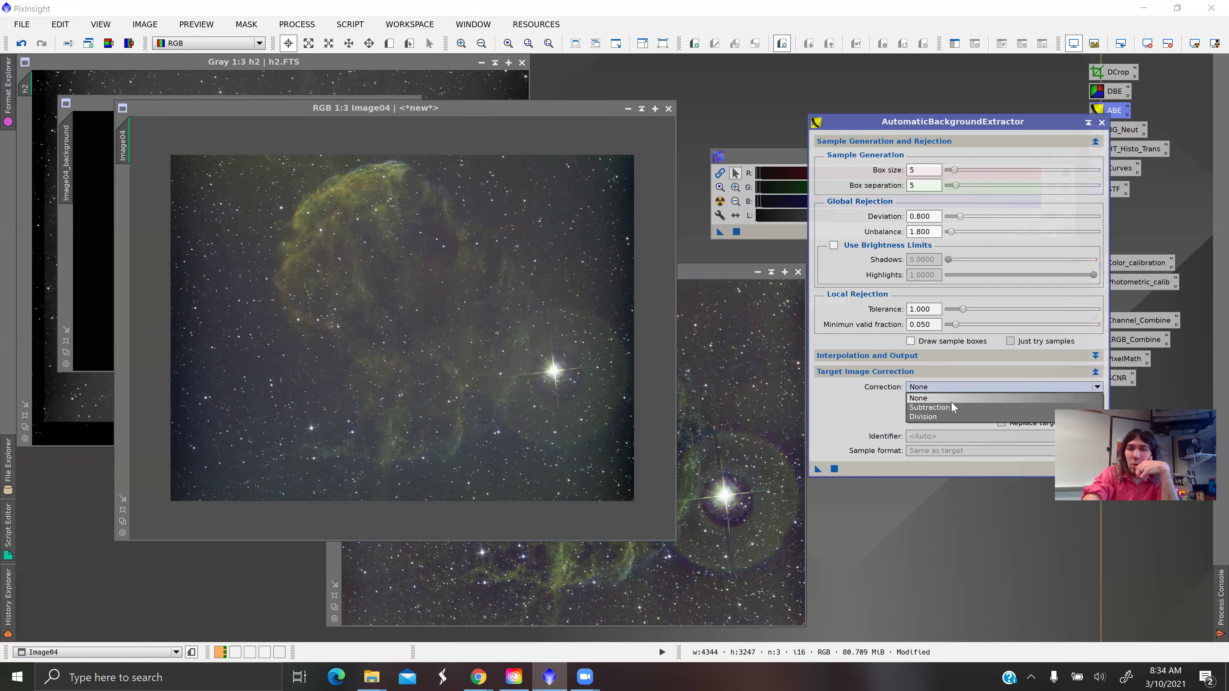
pyautogui.click(948, 409)
pyautogui.click(834, 469)
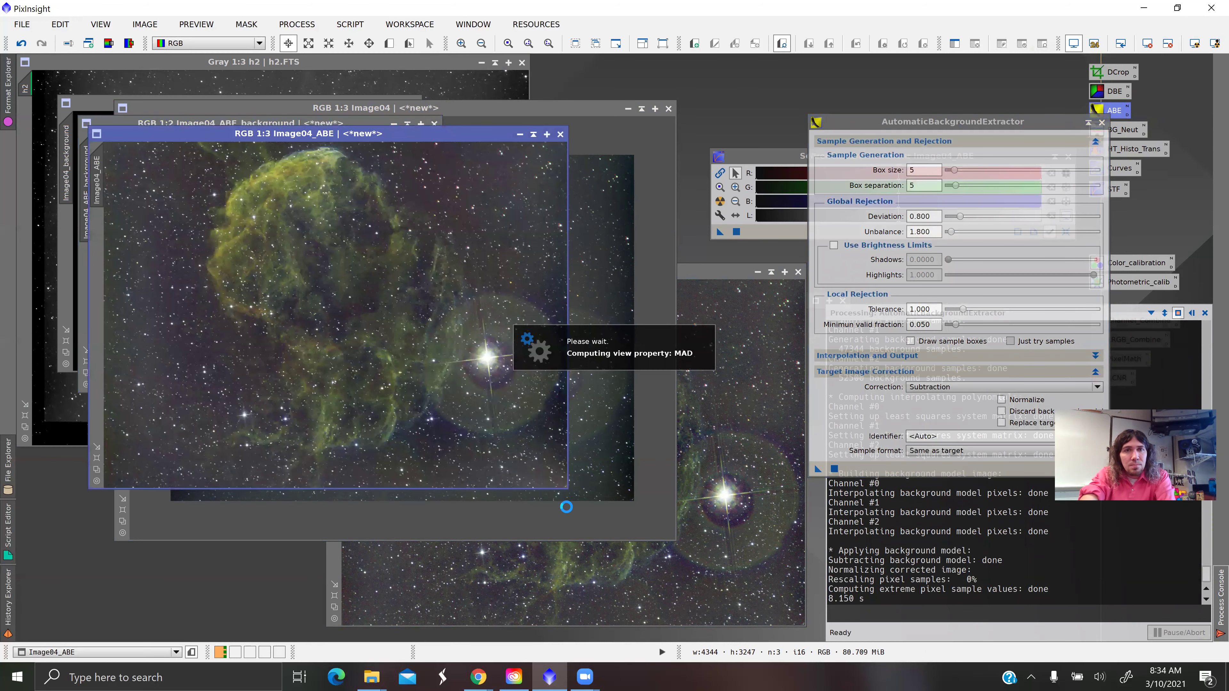
# Close AutomaticBackgroundExtractor and move the ABE-corrected image's window clear of the other images.
pyautogui.click(705, 286)
pyautogui.moveTo(466, 140); pyautogui.dragTo(504, 153)
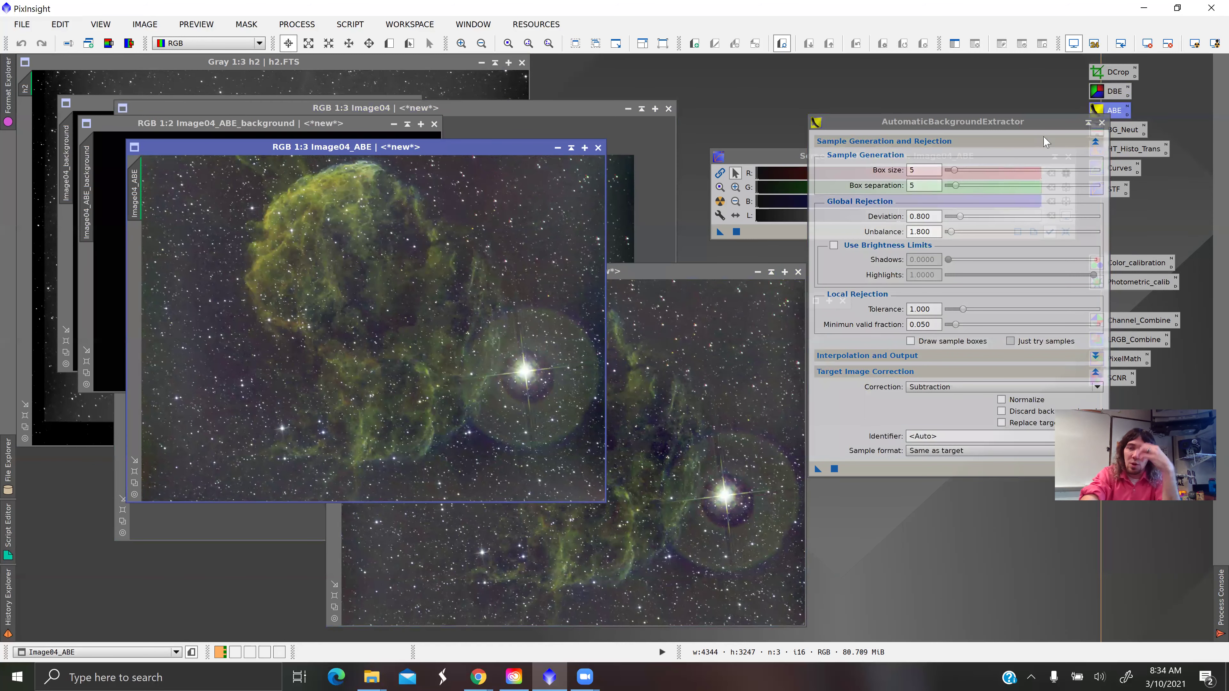
pyautogui.click(1101, 122)
pyautogui.moveTo(517, 149); pyautogui.dragTo(563, 152)
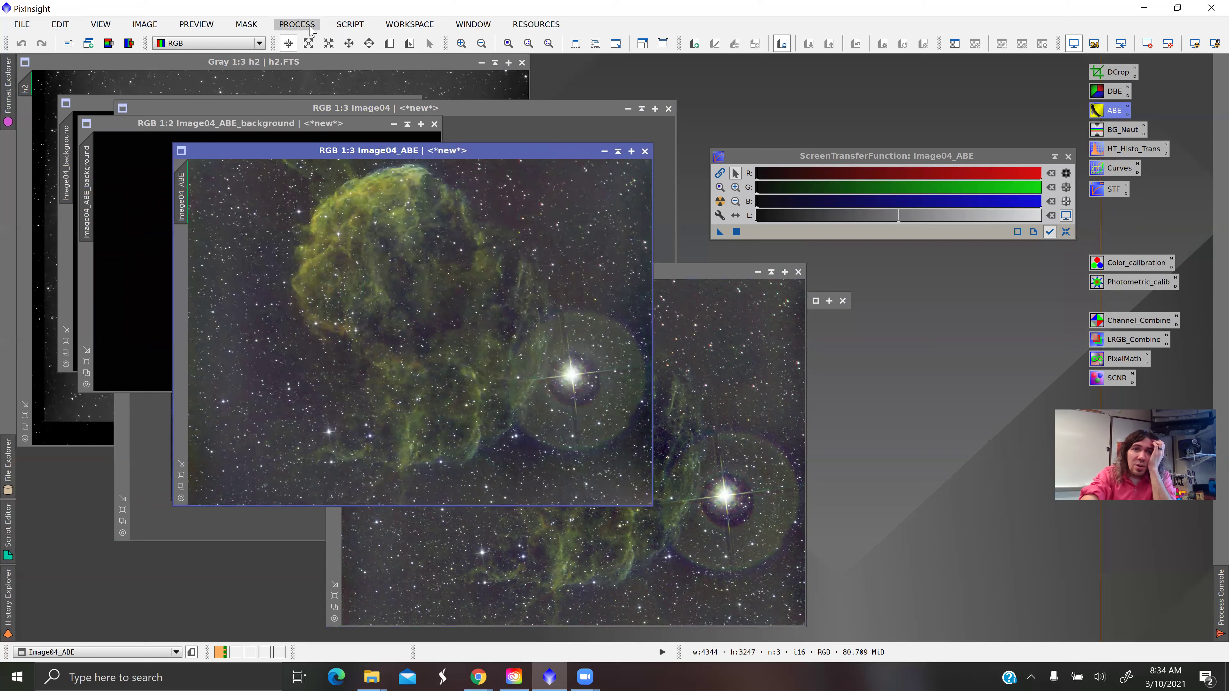
# Open BackgroundNeutralization and draw a small preview over a dark starfield patch beside the nebula's upper part in Image04_ABE.
pyautogui.doubleClick(1121, 130)
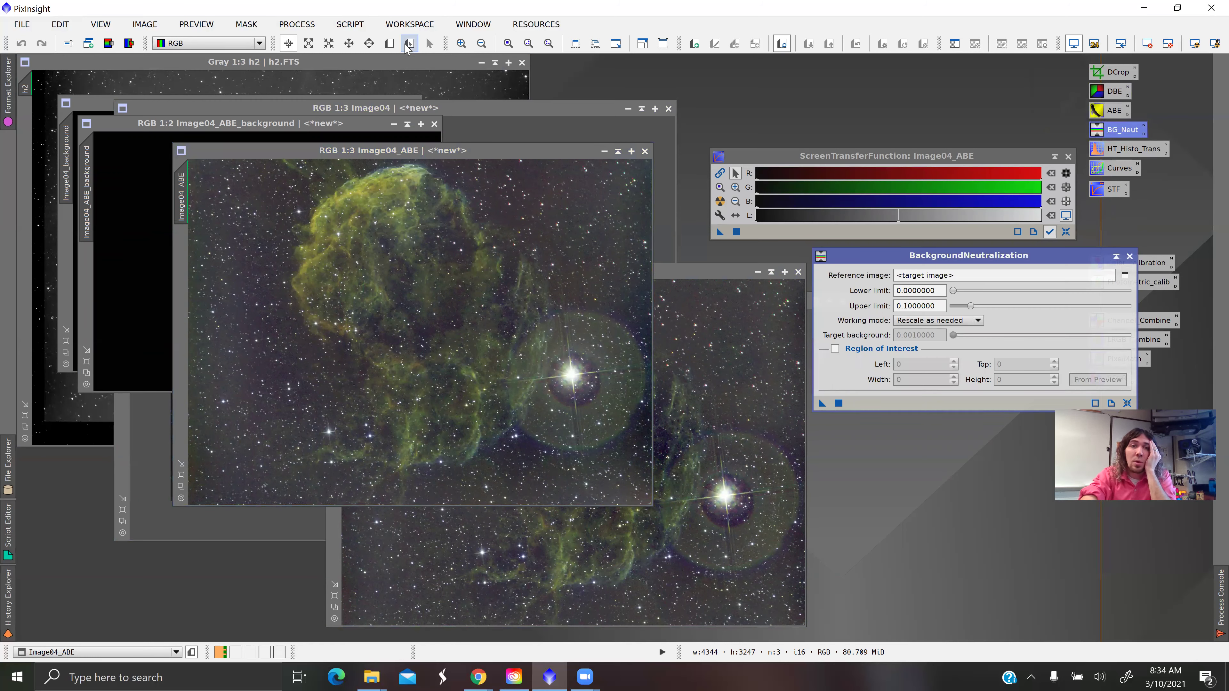
pyautogui.click(537, 212)
pyautogui.scroll(1, 536, 212)
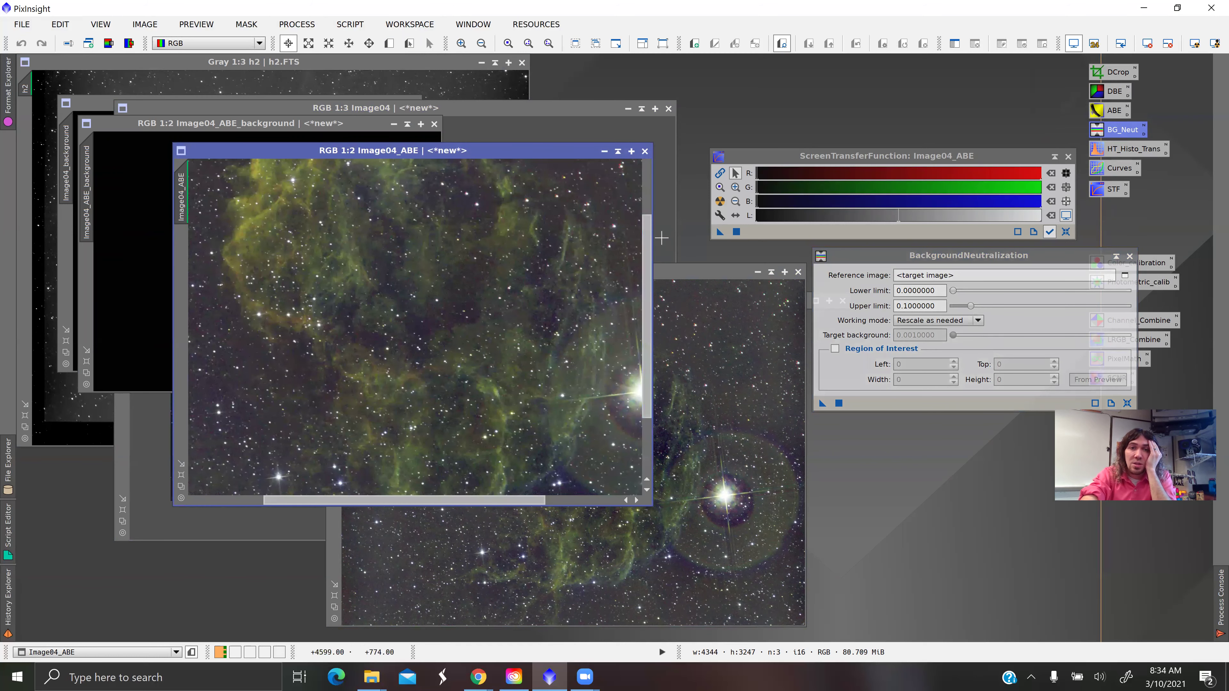
pyautogui.moveTo(647, 233); pyautogui.dragTo(646, 174)
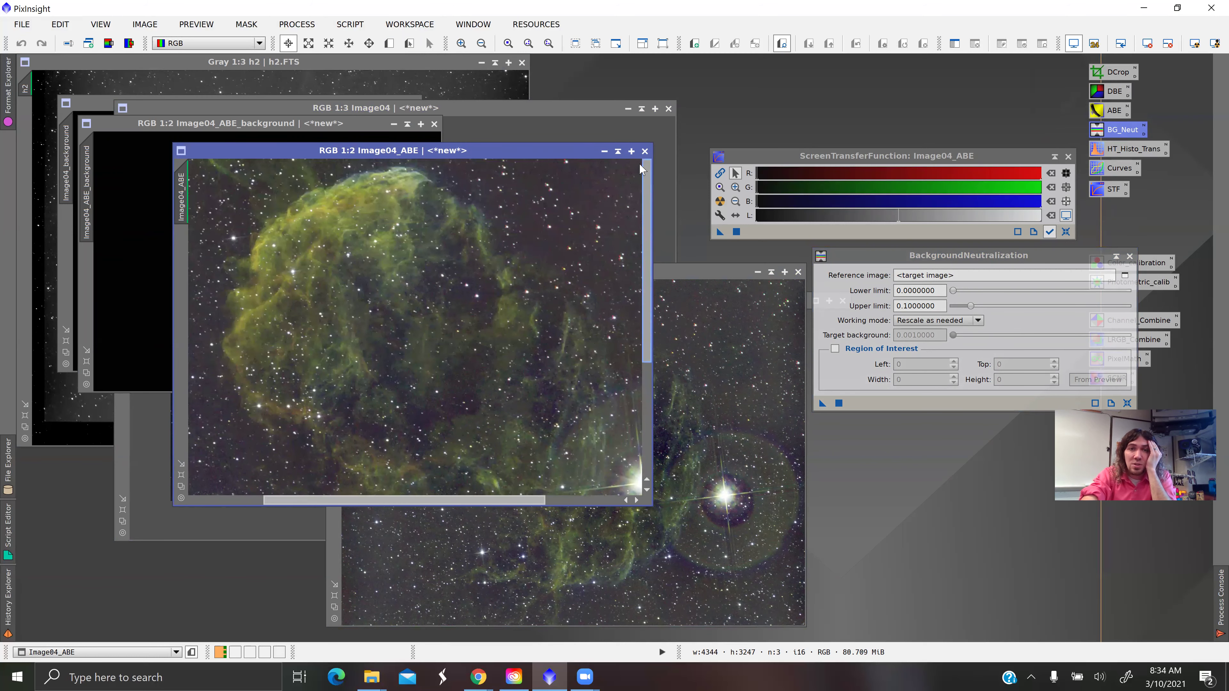
pyautogui.scroll(1, 571, 198)
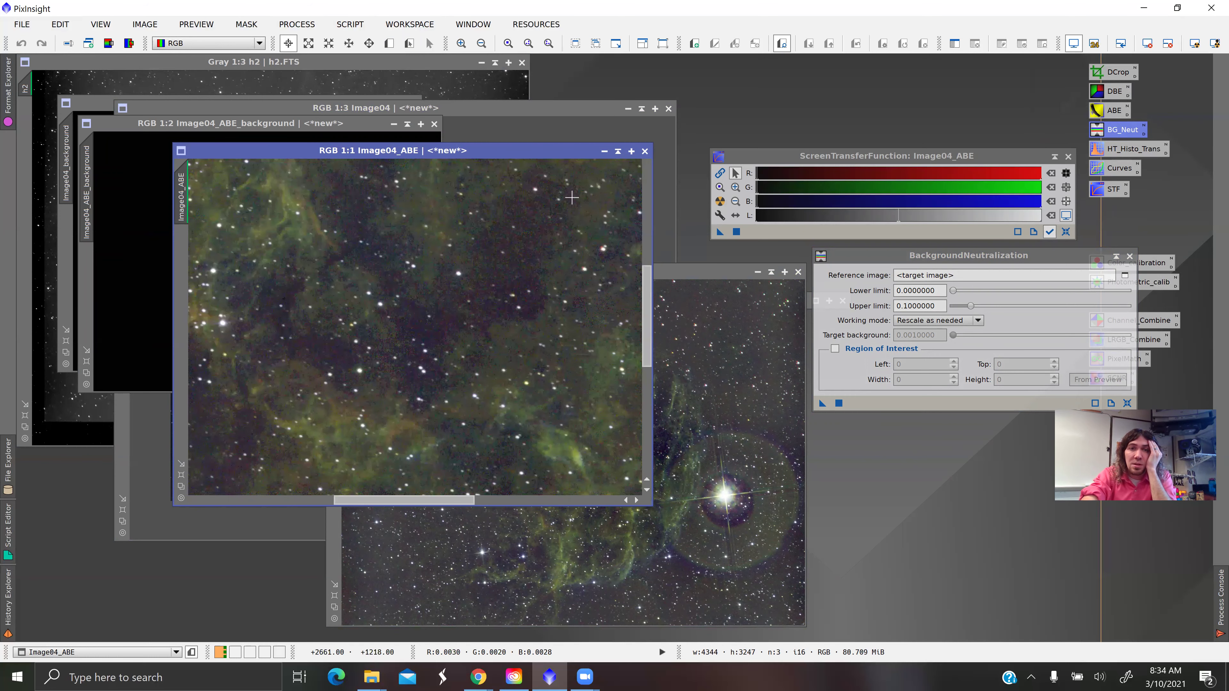
pyautogui.scroll(-1, 556, 268)
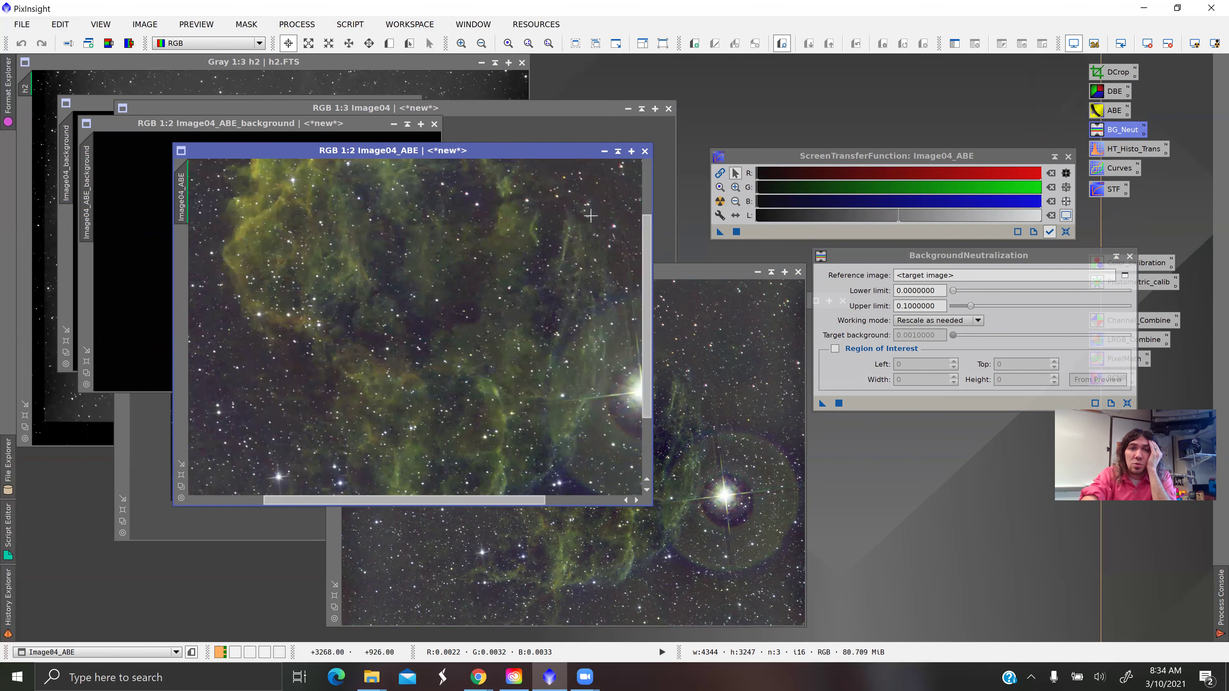
pyautogui.moveTo(651, 229); pyautogui.dragTo(641, 164)
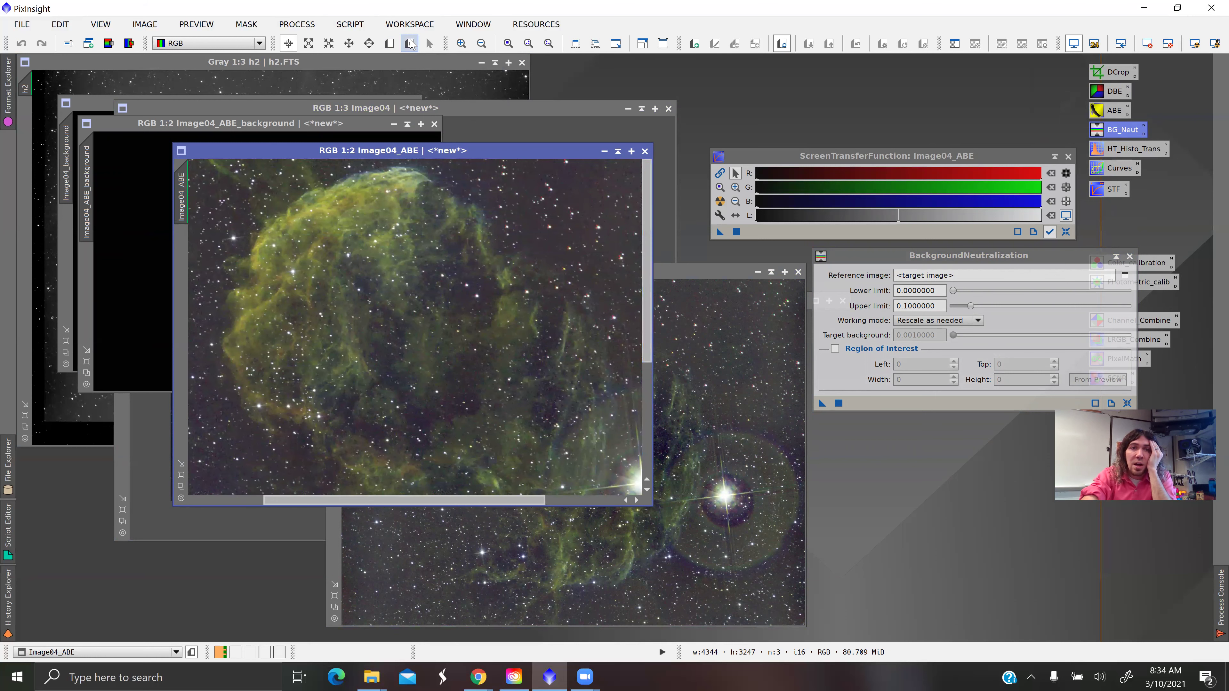
pyautogui.click(393, 45)
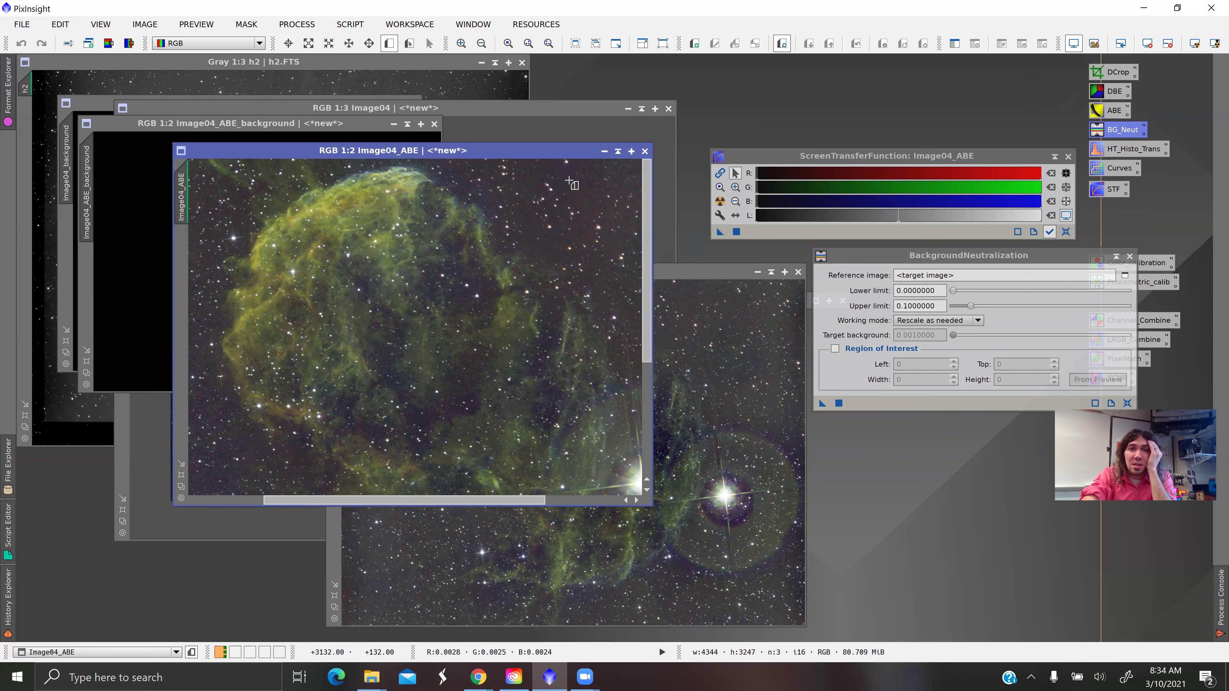
pyautogui.moveTo(562, 182); pyautogui.dragTo(593, 201)
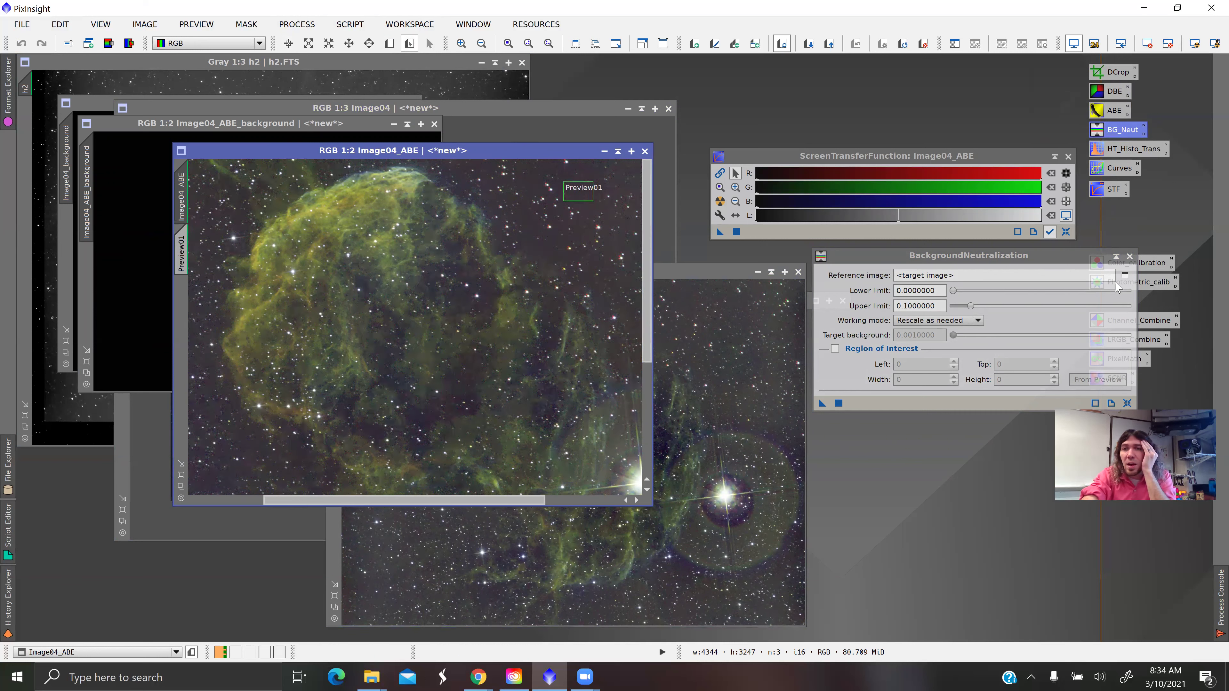
# Neutralize the background of Image04_ABE using its Preview01 as the reference image, and close BackgroundNeutralization.
pyautogui.click(1125, 276)
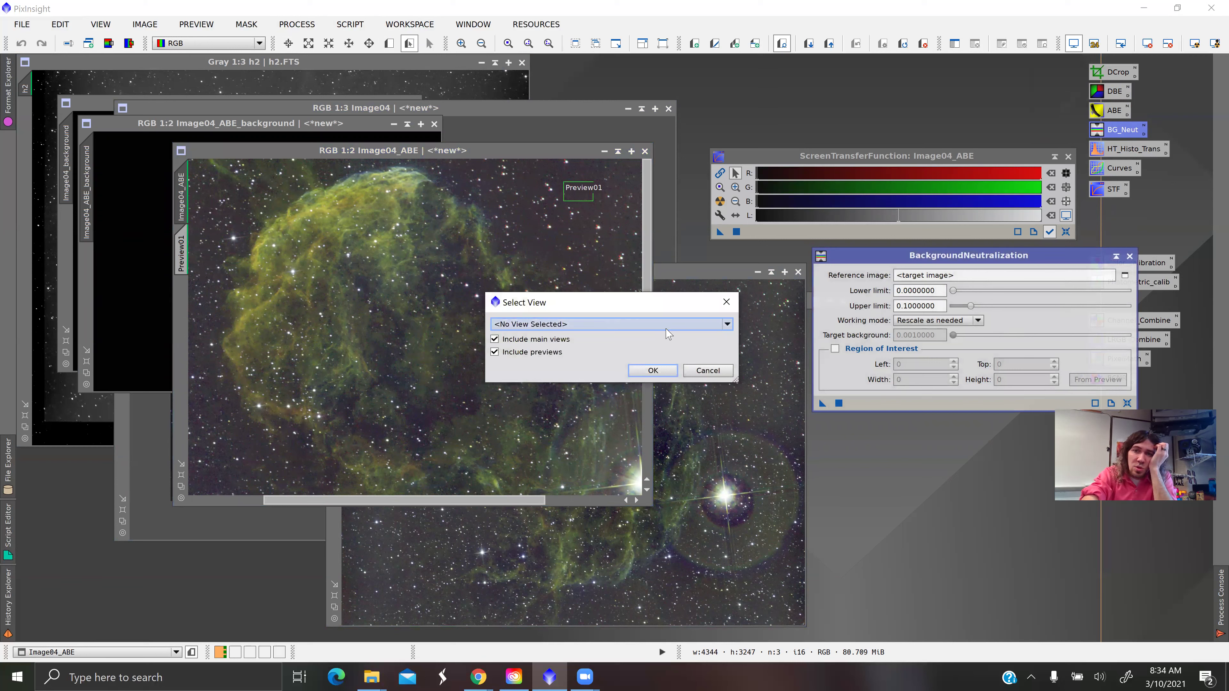
pyautogui.click(666, 328)
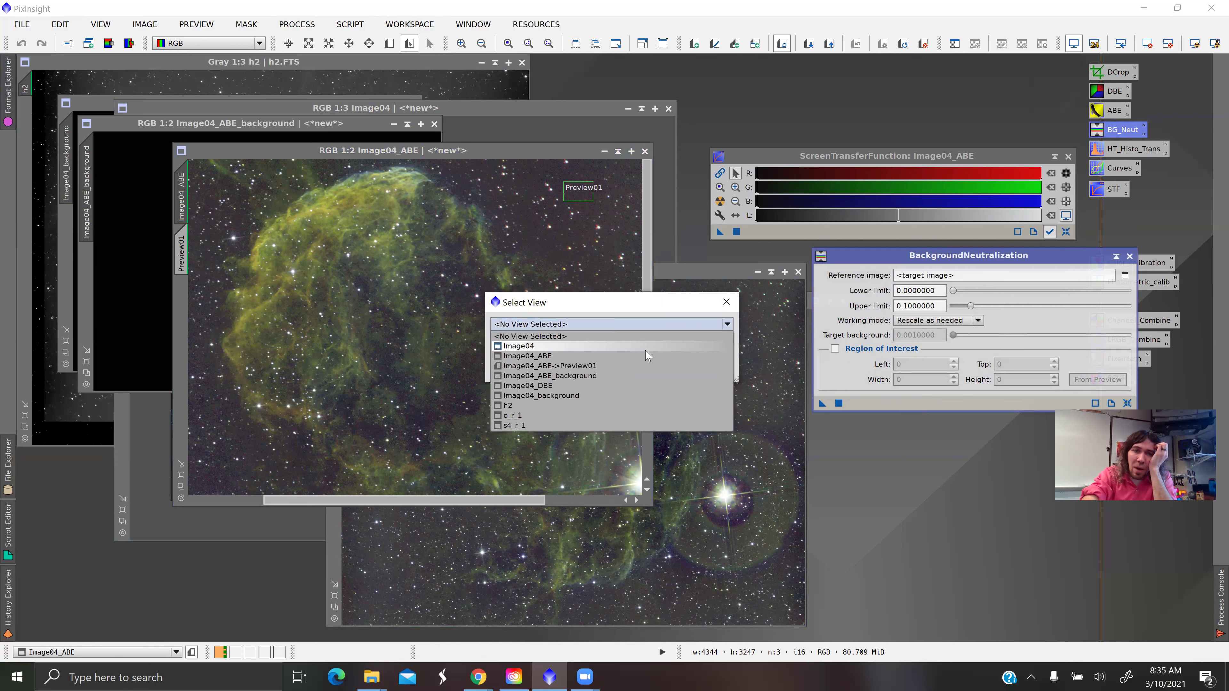
pyautogui.click(622, 367)
pyautogui.click(653, 371)
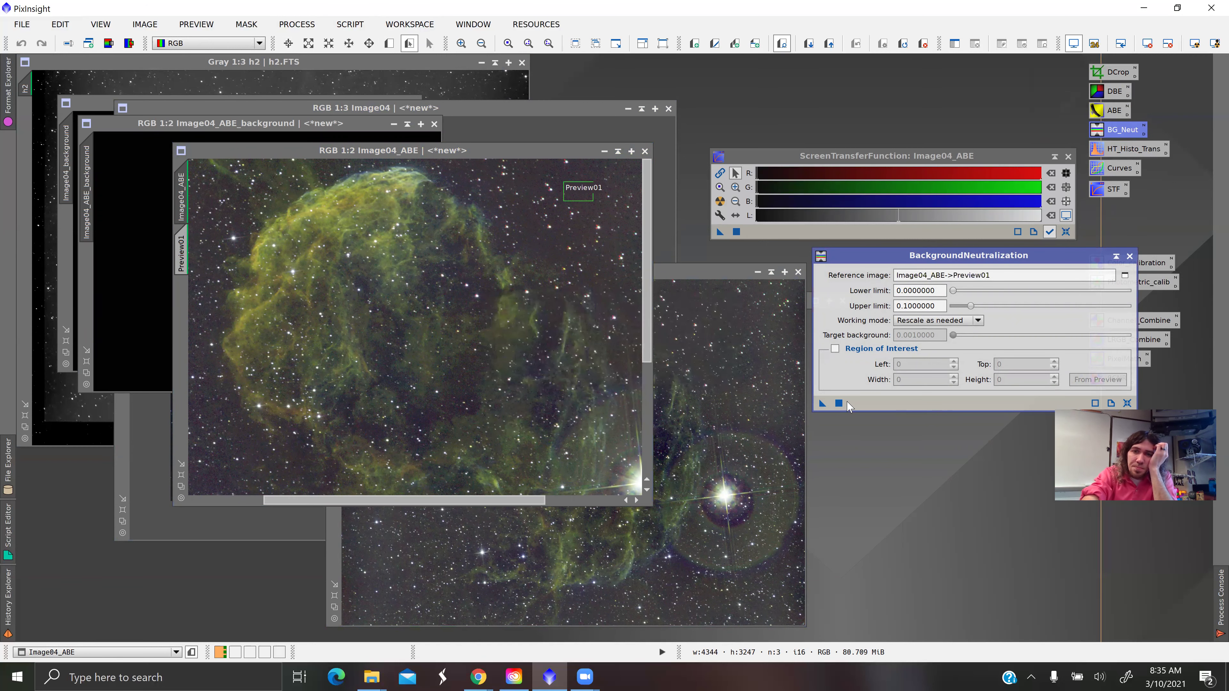
pyautogui.click(838, 405)
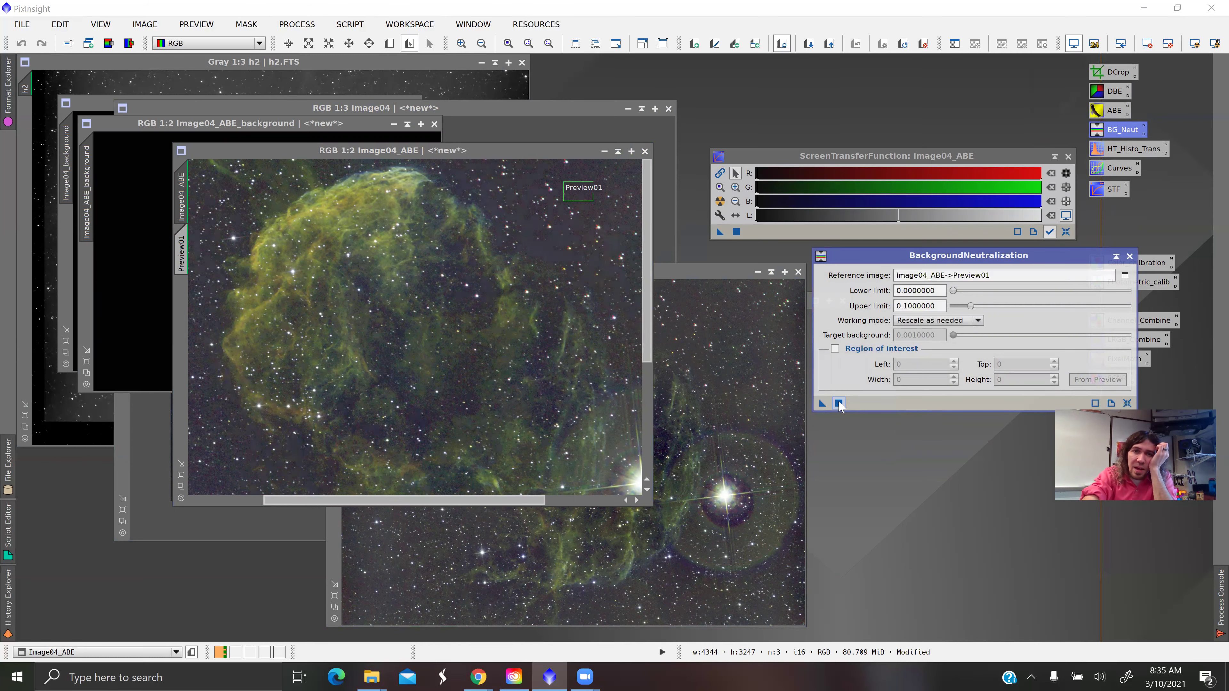
pyautogui.click(1130, 256)
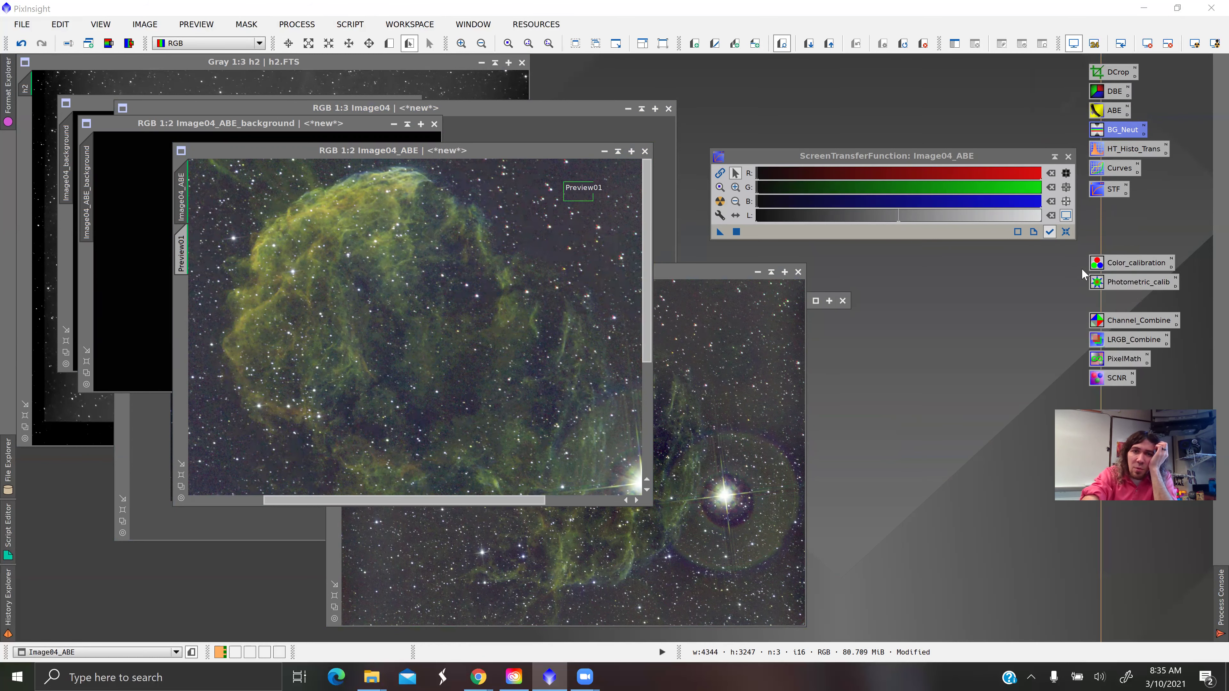
# Delete the background preview from Image04_ABE and enlarge the image window around the whole frame.
pyautogui.scroll(1, 592, 319)
pyautogui.scroll(-3, 592, 319)
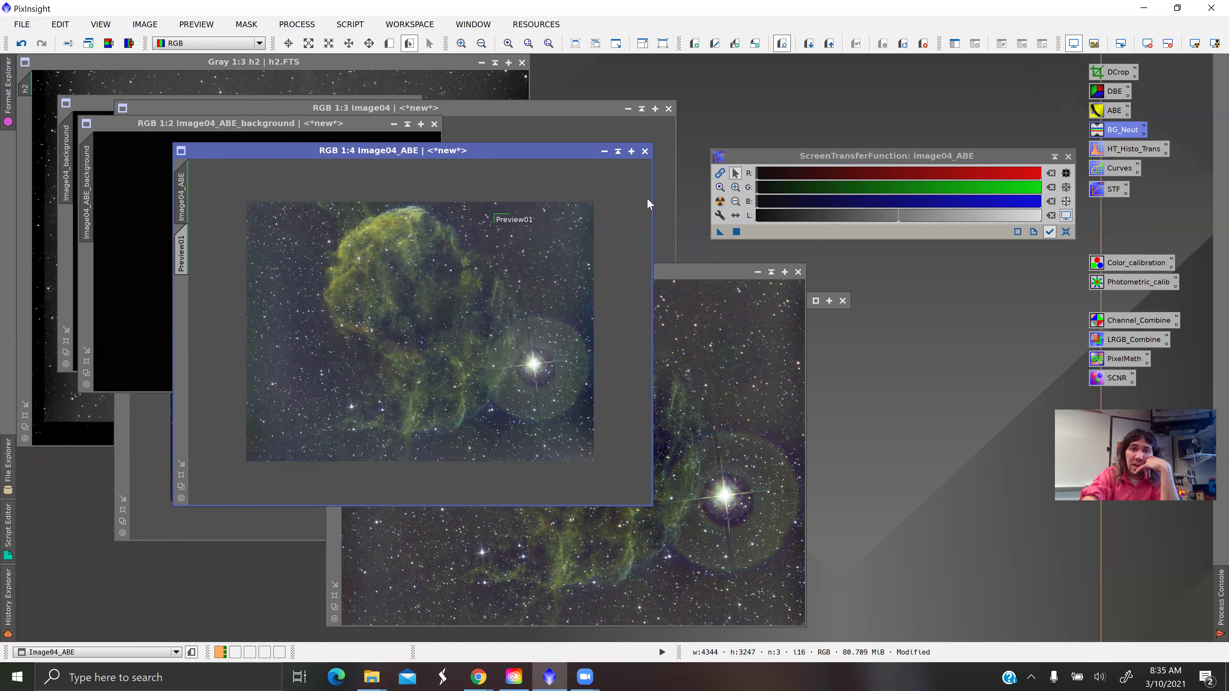
pyautogui.click(196, 24)
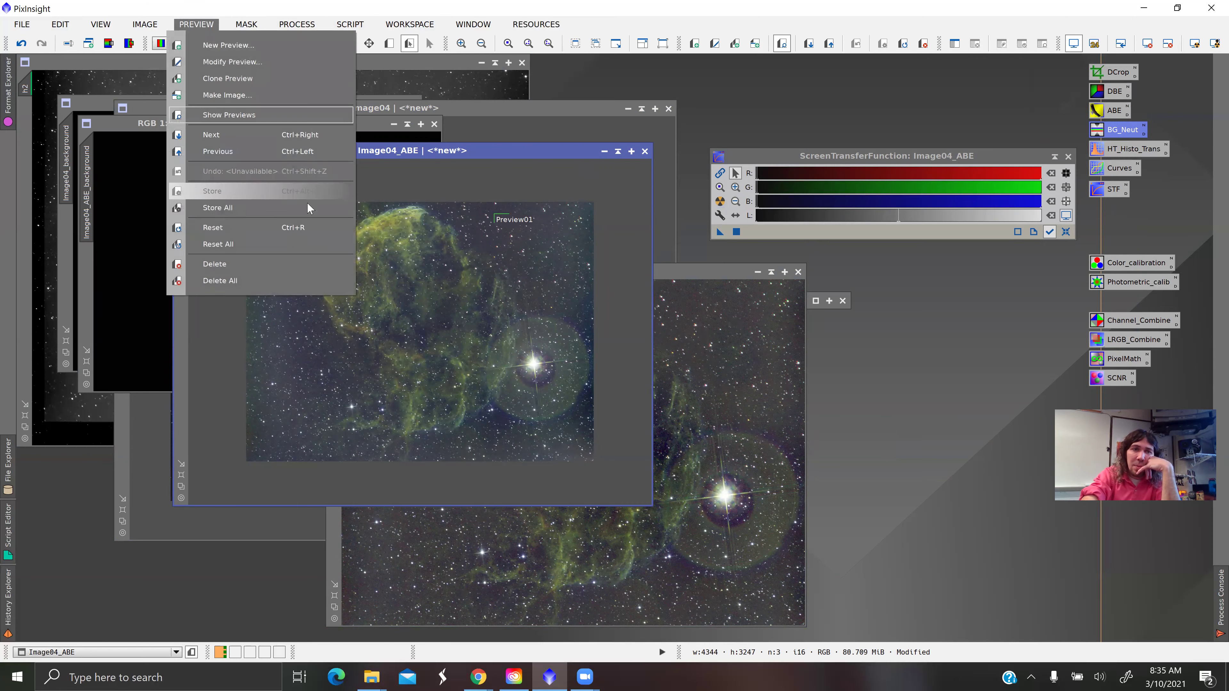
pyautogui.click(215, 264)
pyautogui.click(719, 202)
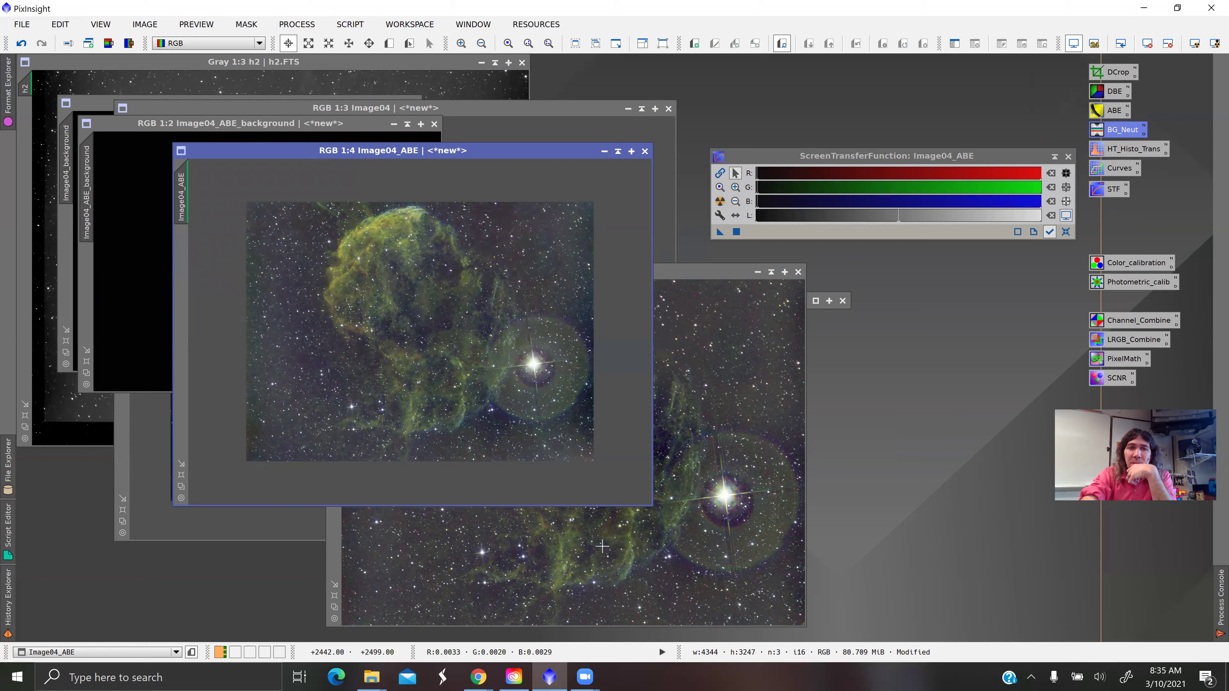
pyautogui.scroll(-1, 538, 319)
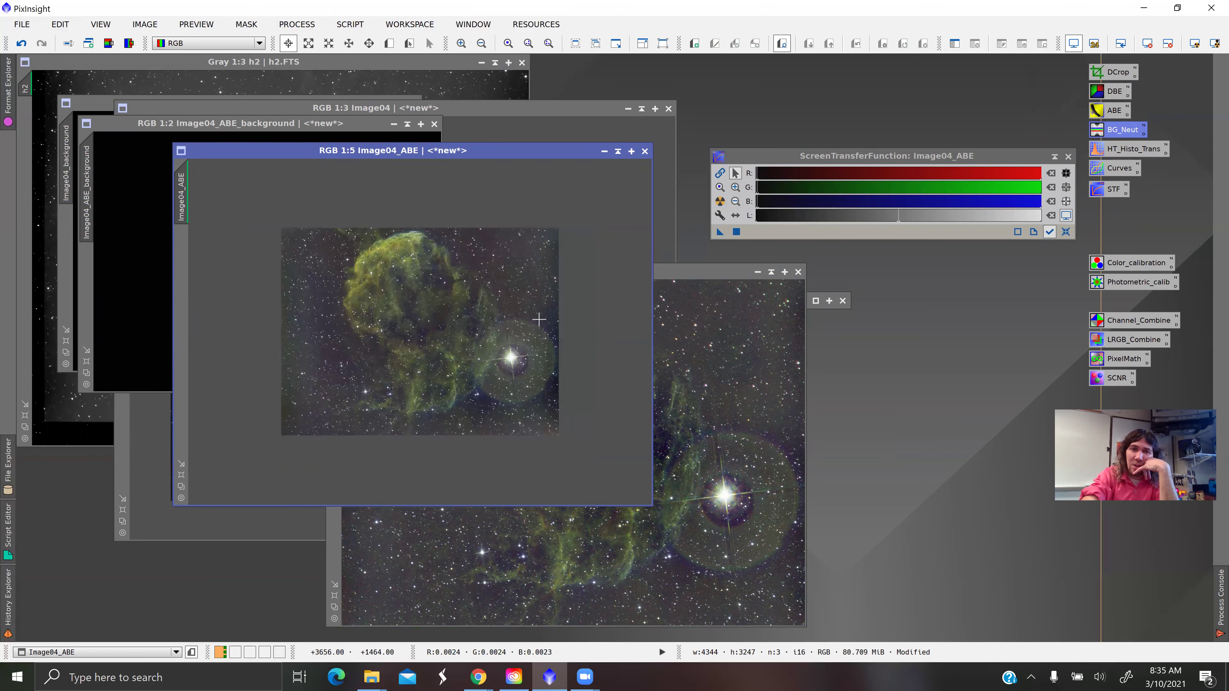
pyautogui.scroll(2, 539, 319)
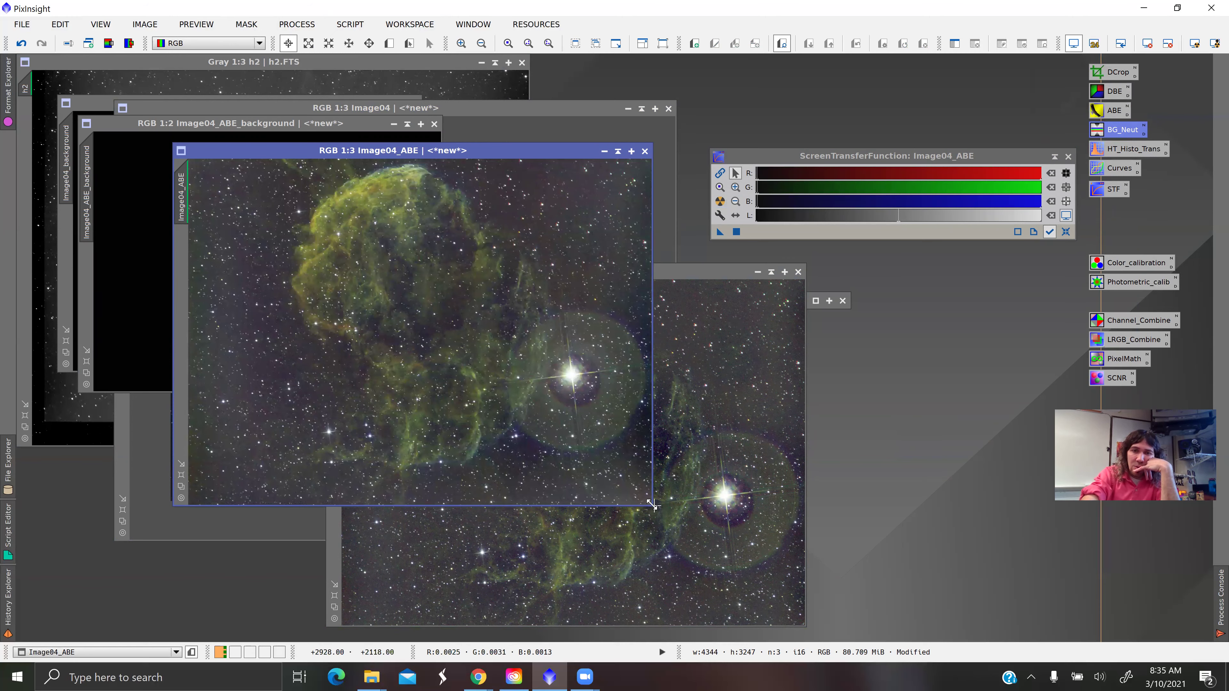
pyautogui.moveTo(652, 506); pyautogui.dragTo(743, 557)
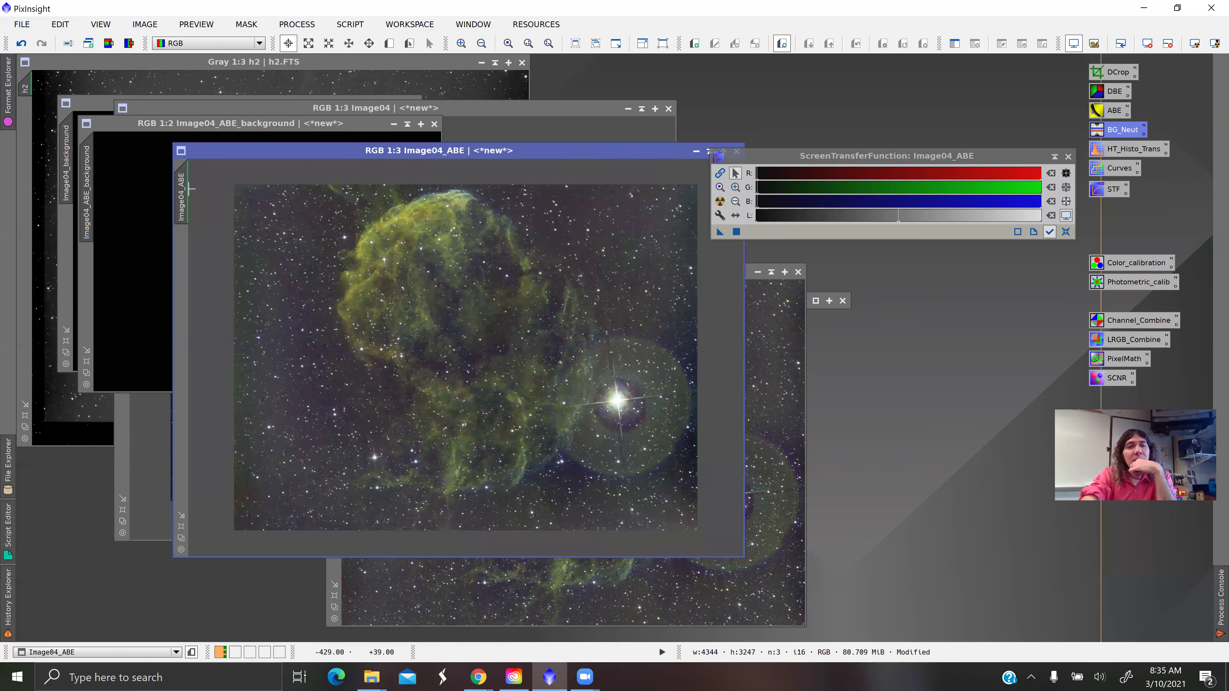
# Duplicate the neutralized Image04_ABE image and enlarge the copy's window.
pyautogui.rightClick(181, 208)
pyautogui.click(241, 273)
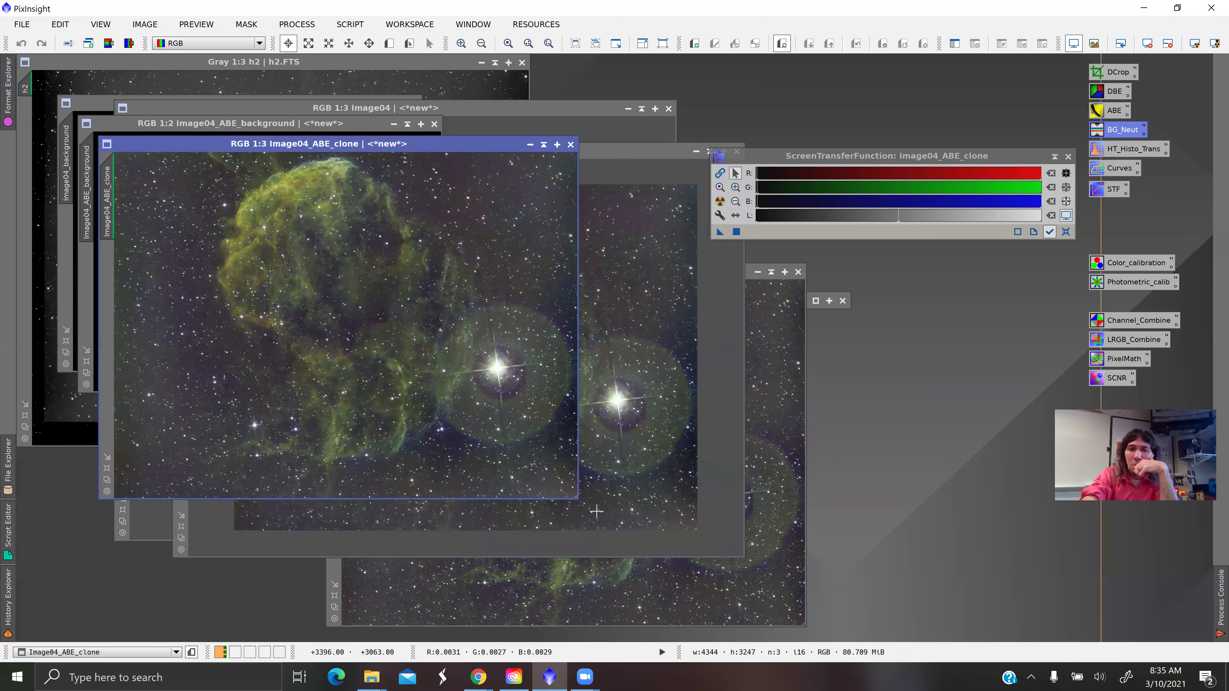
pyautogui.moveTo(578, 499); pyautogui.dragTo(662, 543)
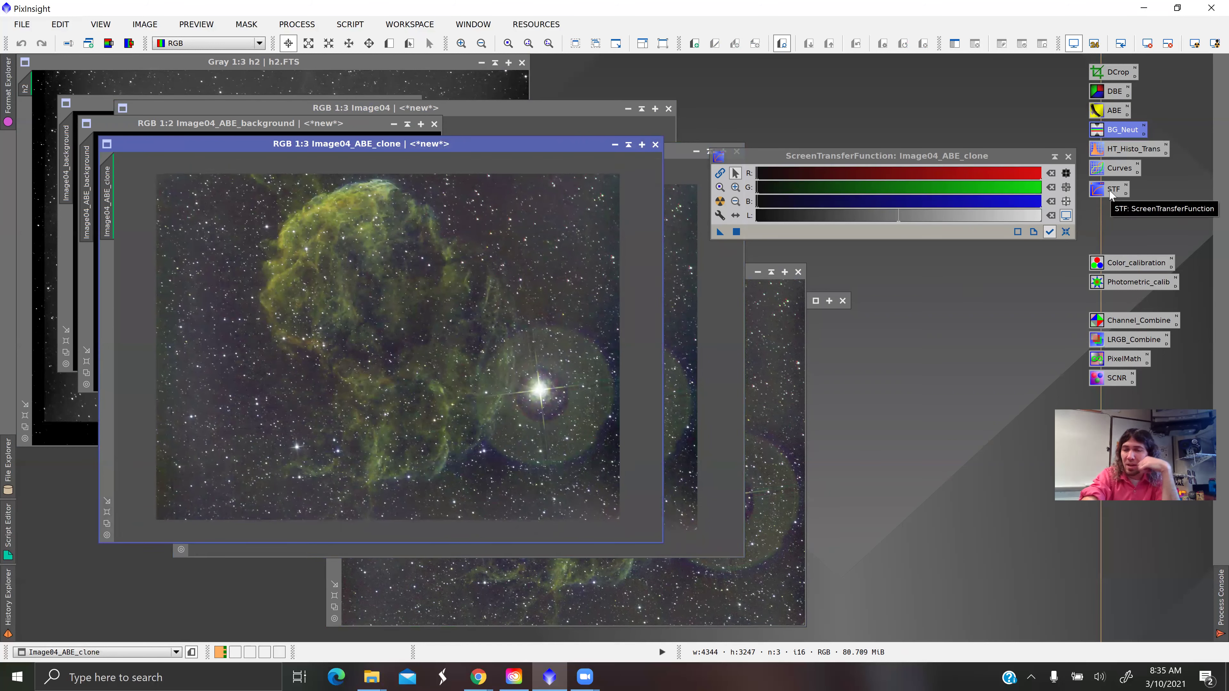
# Transfer the screen stretch to HistogramTransformation, apply it permanently to Image04_ABE_clone and reset the ScreenTransferFunction.
pyautogui.doubleClick(1117, 156)
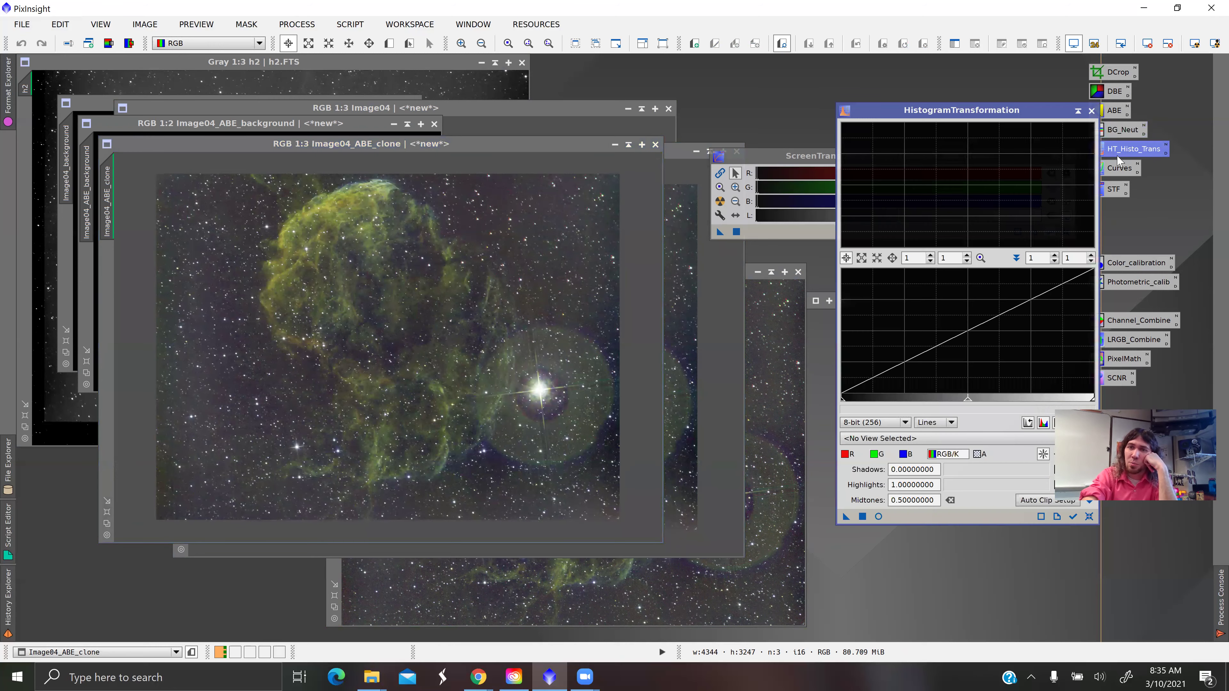
pyautogui.moveTo(966, 112); pyautogui.dragTo(919, 189)
pyautogui.moveTo(887, 150); pyautogui.dragTo(879, 86)
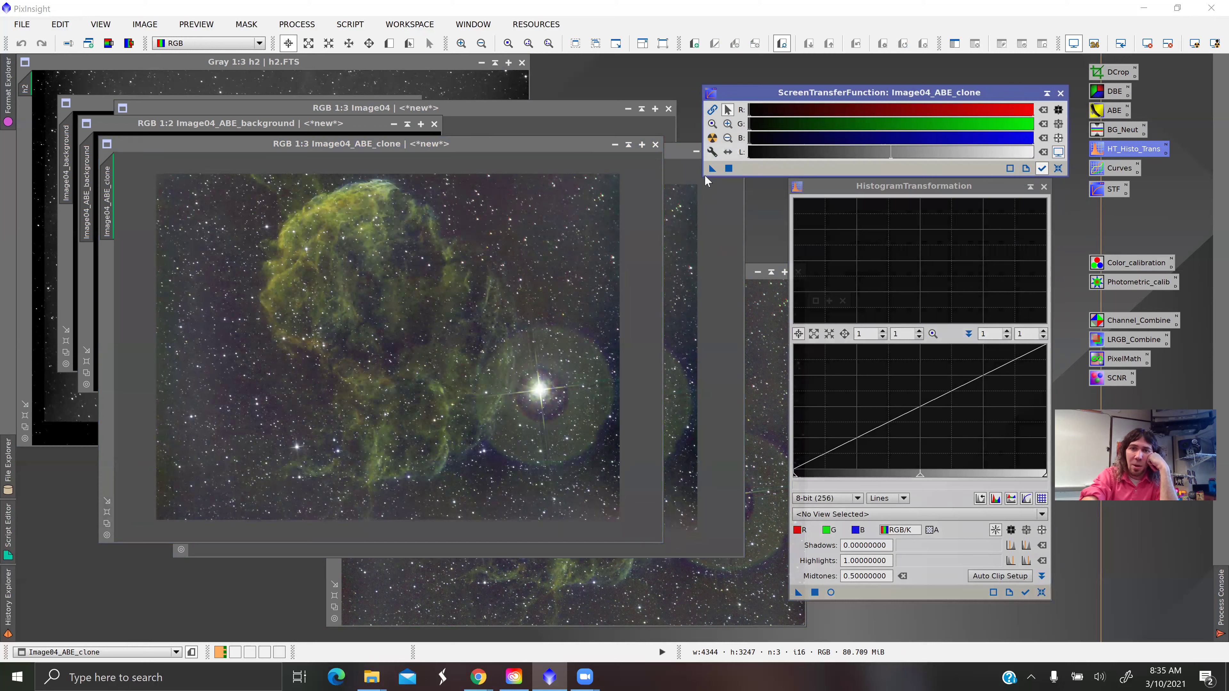
pyautogui.moveTo(714, 168); pyautogui.dragTo(882, 596)
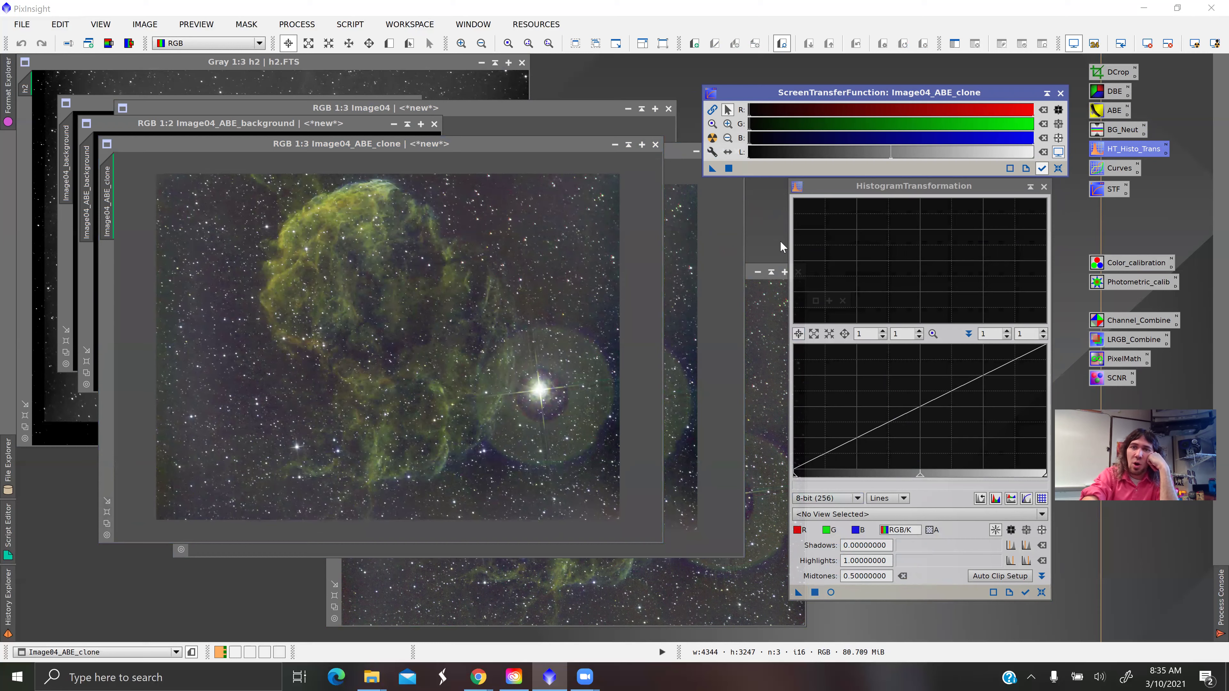
pyautogui.click(815, 592)
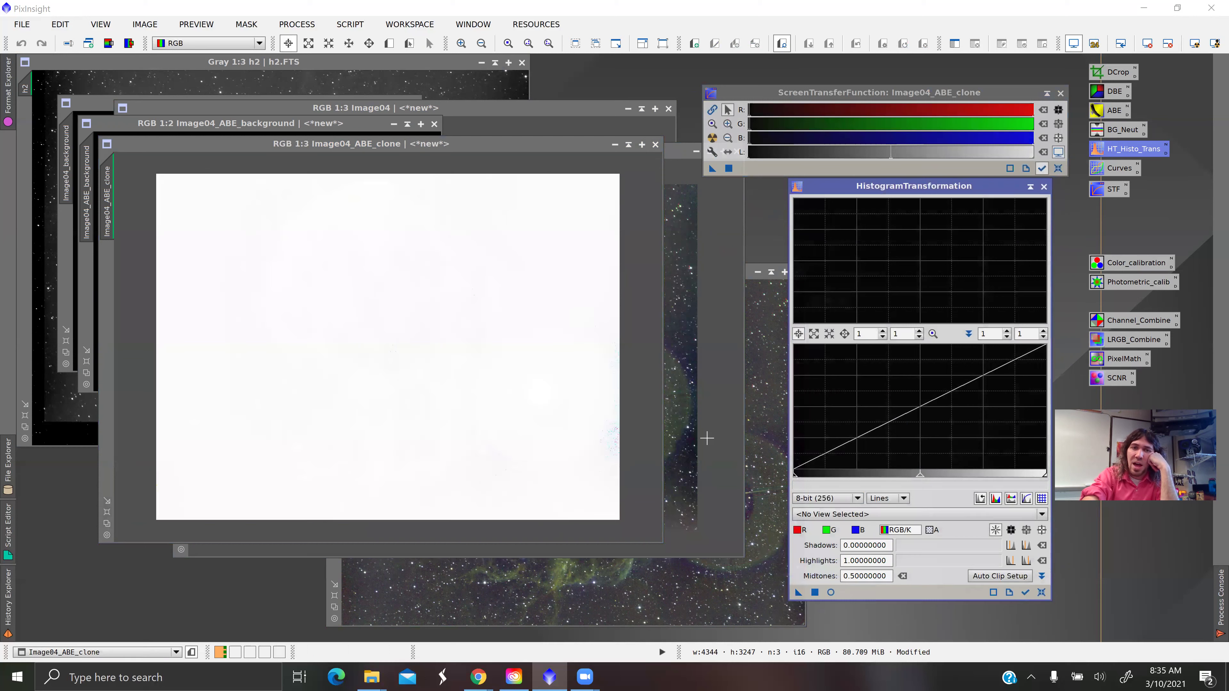
pyautogui.click(1058, 168)
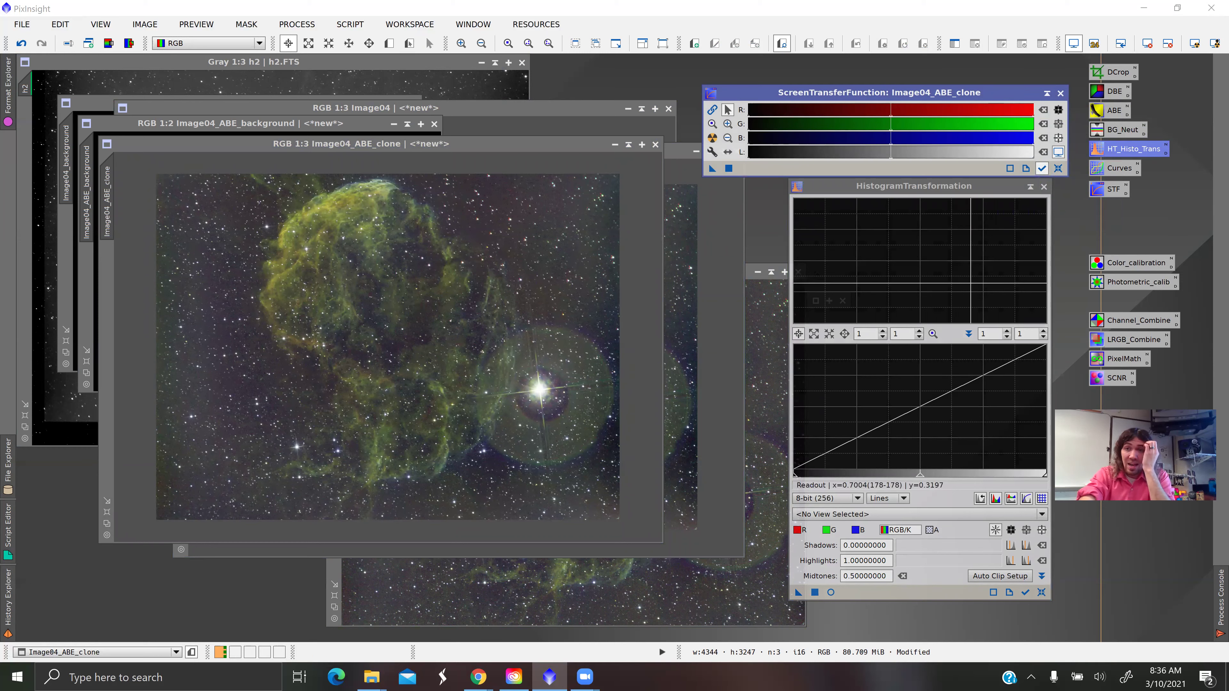
# Duplicate the stretched clone and run SCNR on the copy to remove green with Average Neutral protection and amount 1.00.
pyautogui.doubleClick(1111, 379)
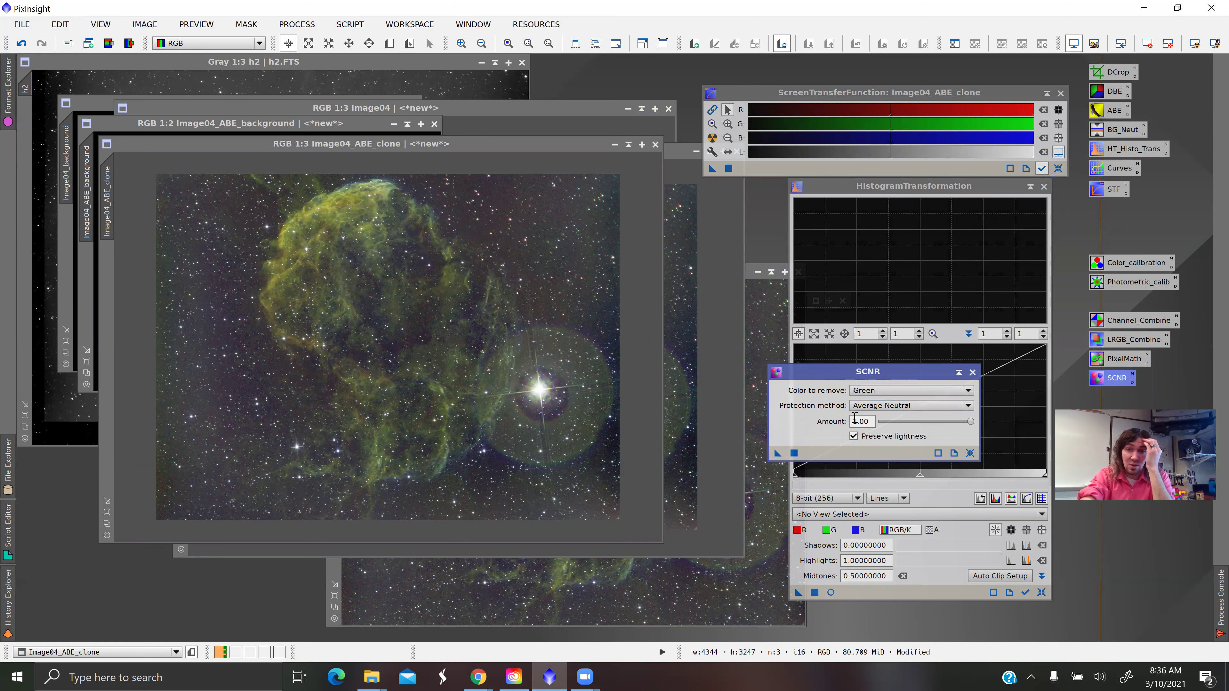
pyautogui.rightClick(108, 189)
pyautogui.click(171, 255)
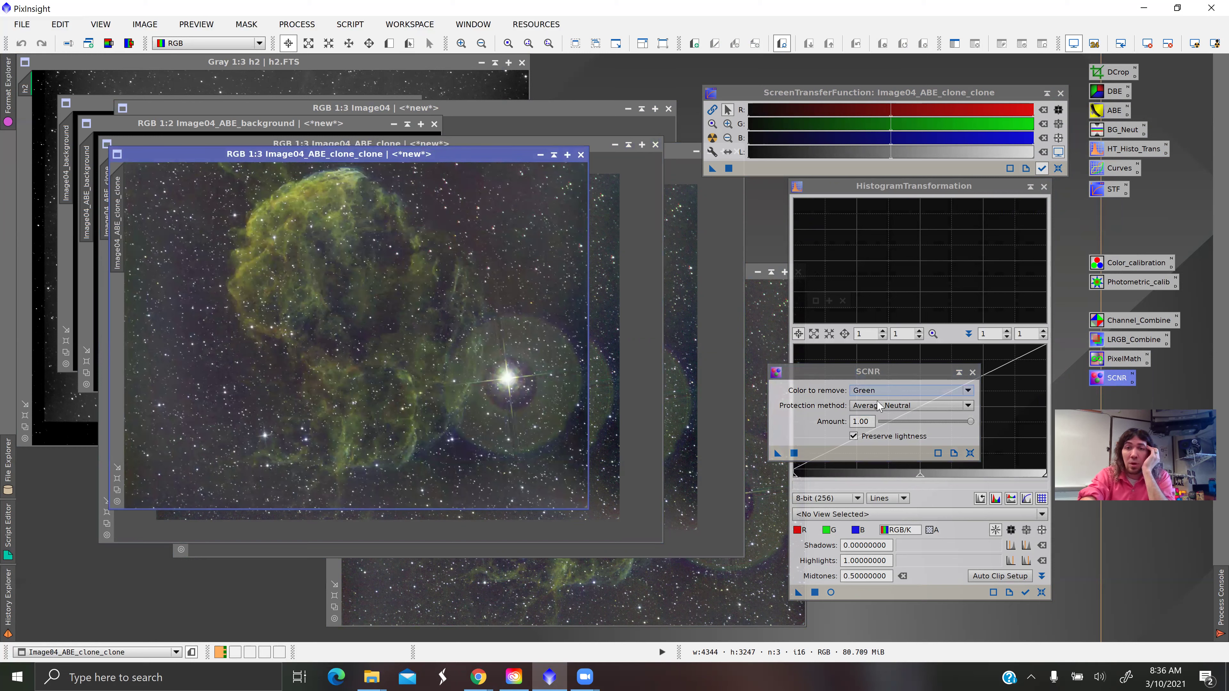
pyautogui.click(795, 453)
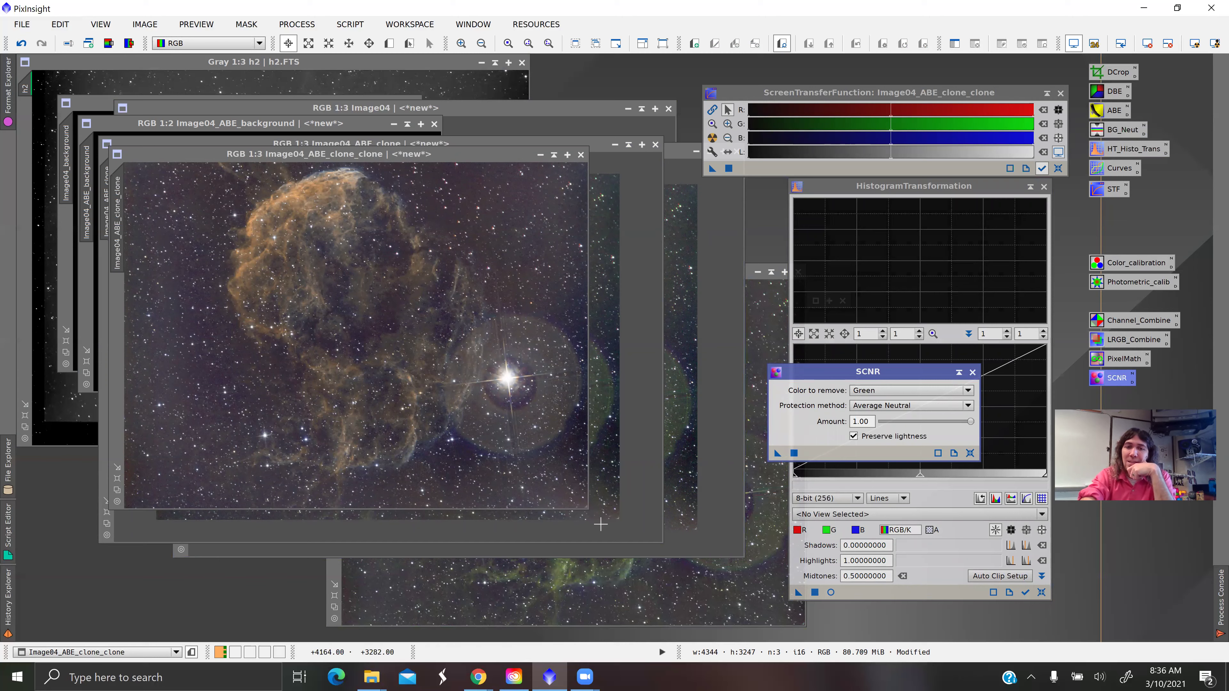
pyautogui.moveTo(587, 510); pyautogui.dragTo(683, 588)
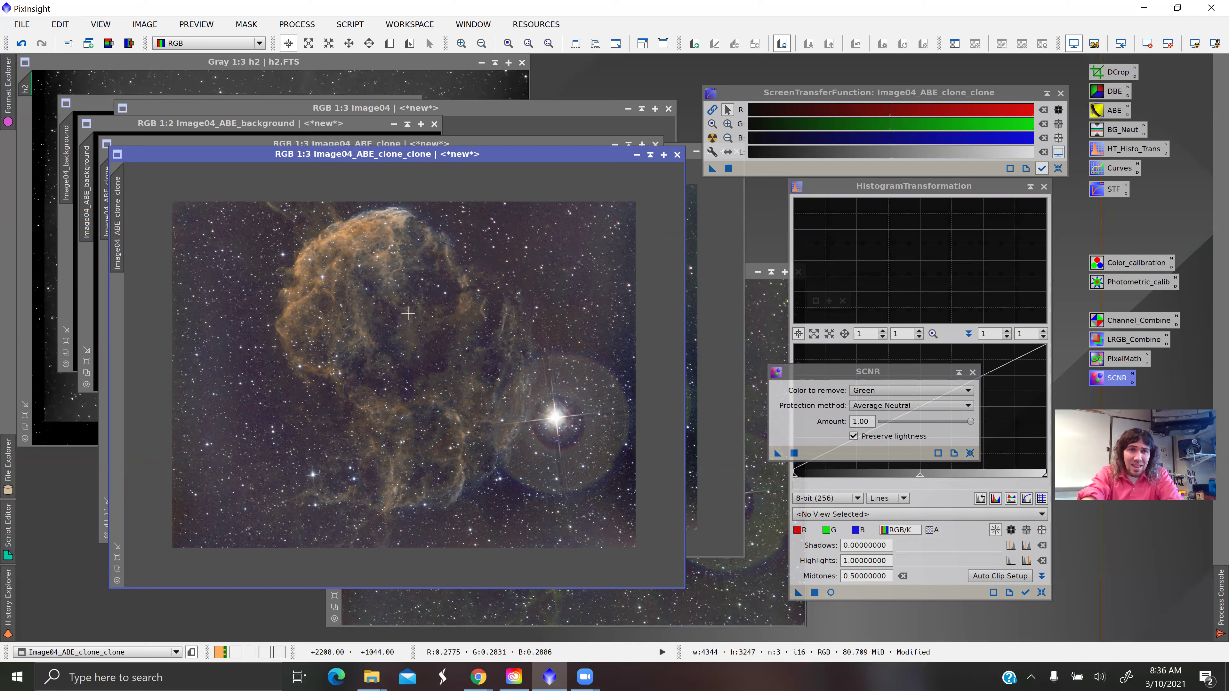
# Save the green-removed image as the 16-bit unsigned integer TIFF file sho2 in the ic443 folder, without compression.
pyautogui.click(22, 24)
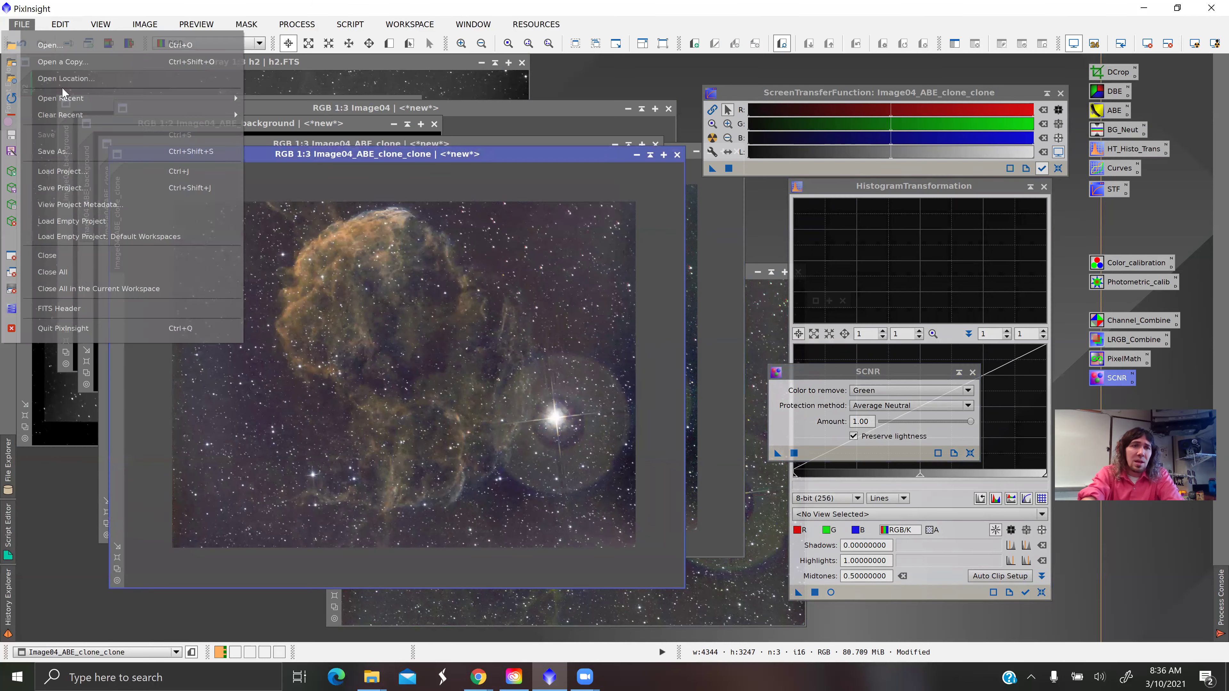
pyautogui.click(97, 154)
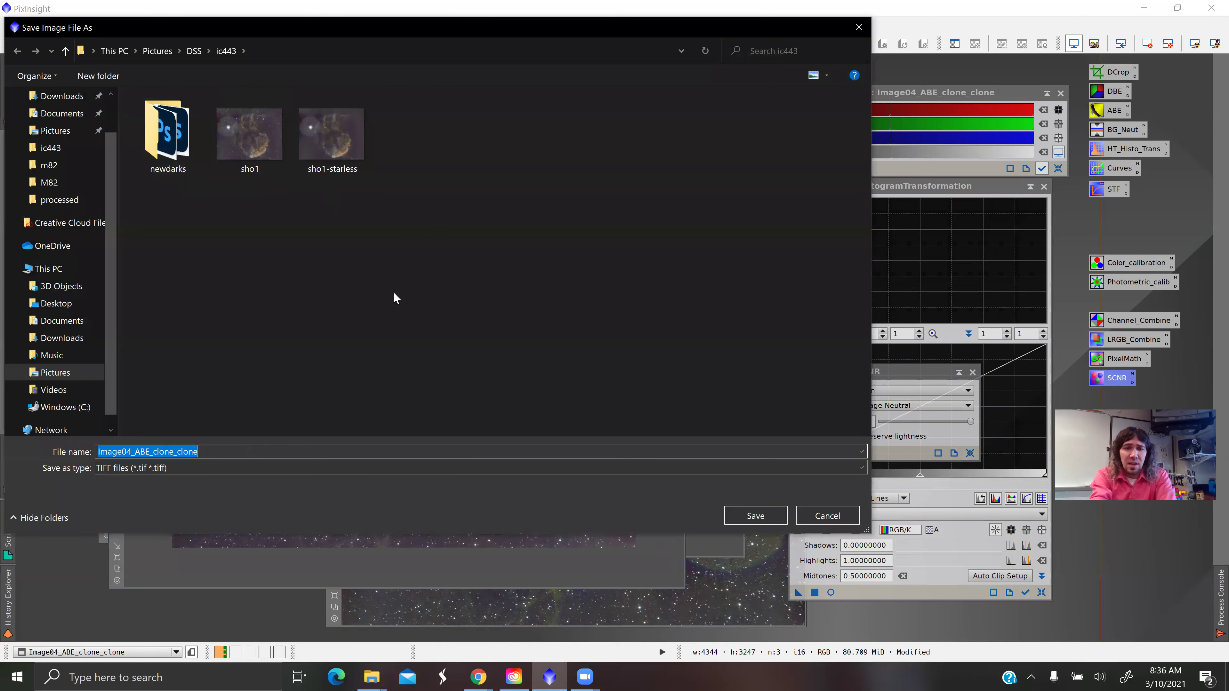
pyautogui.write('sho2')
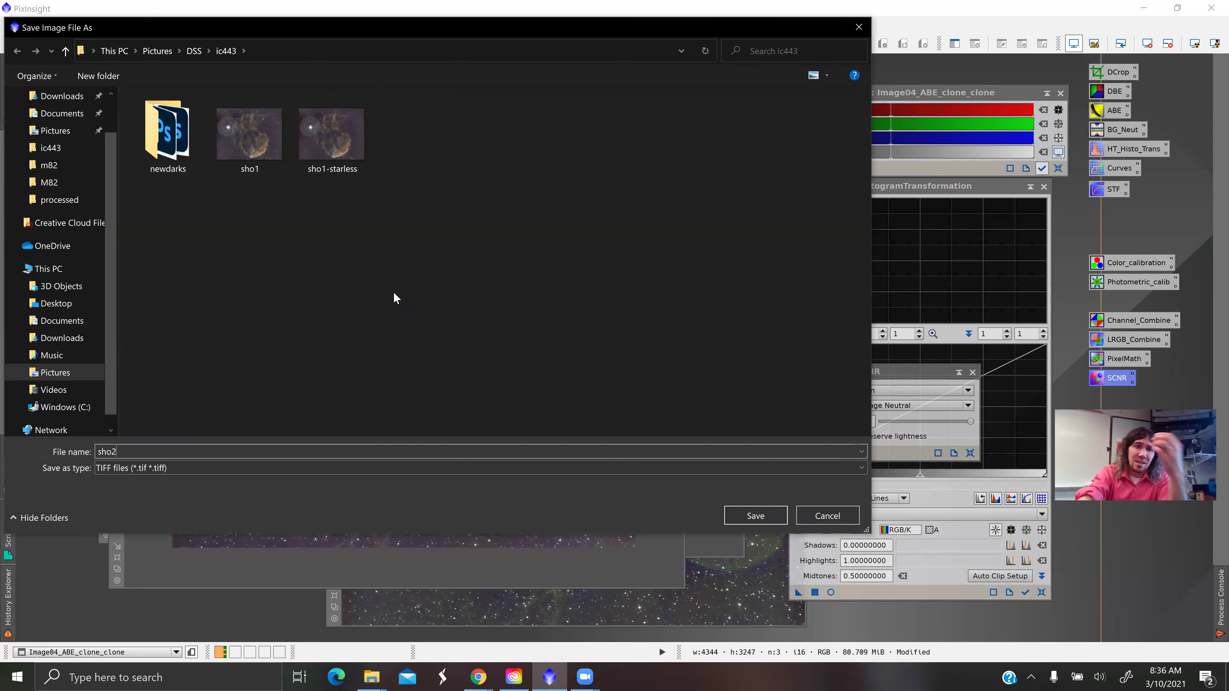
pyautogui.click(764, 518)
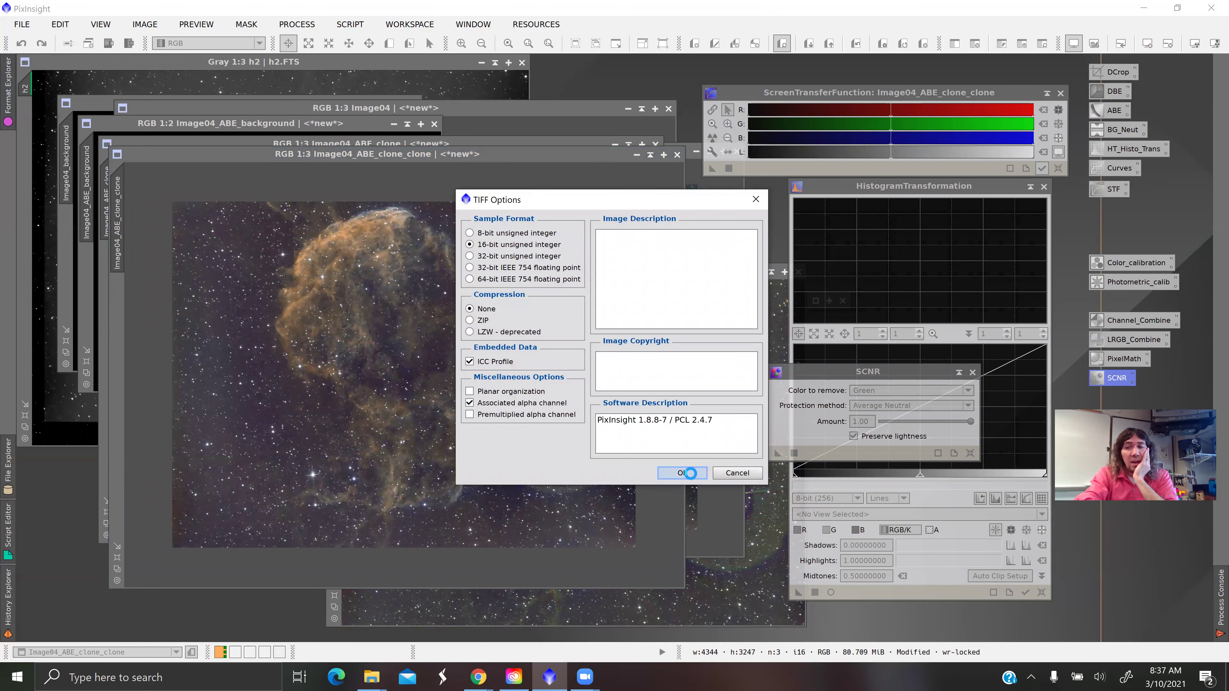
pyautogui.click(690, 474)
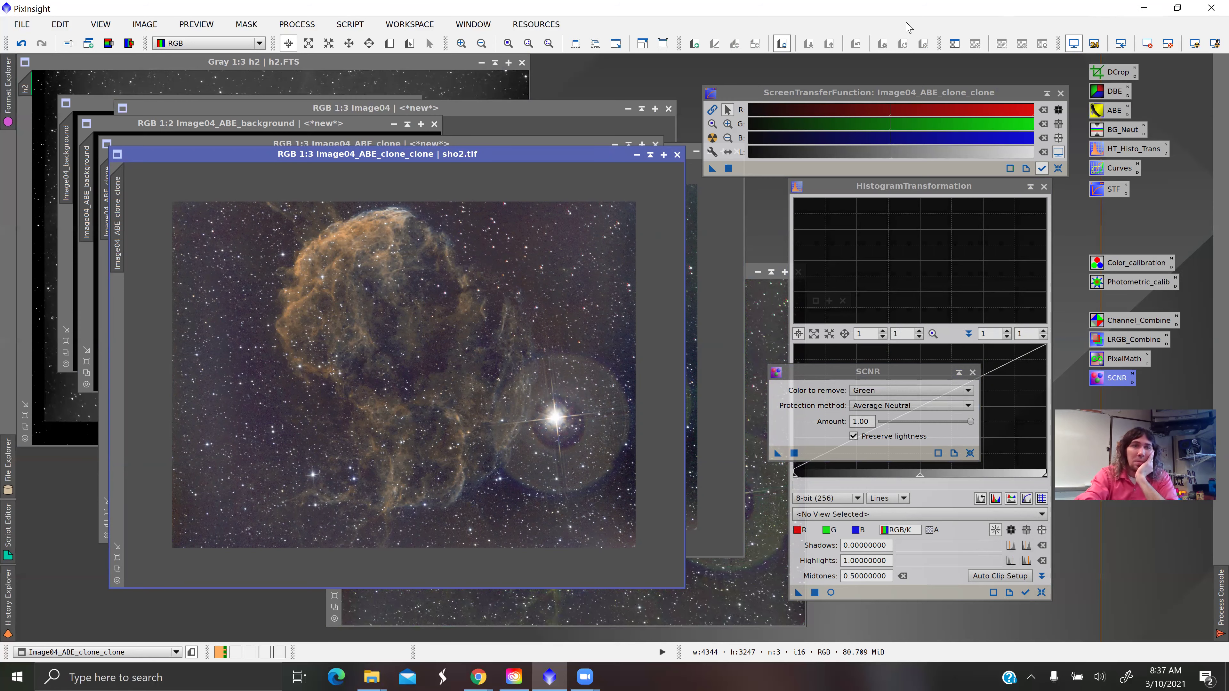
# Switch from PixInsight to Adobe Lightroom Classic by launching it from the desktop.
pyautogui.press('super+Down')
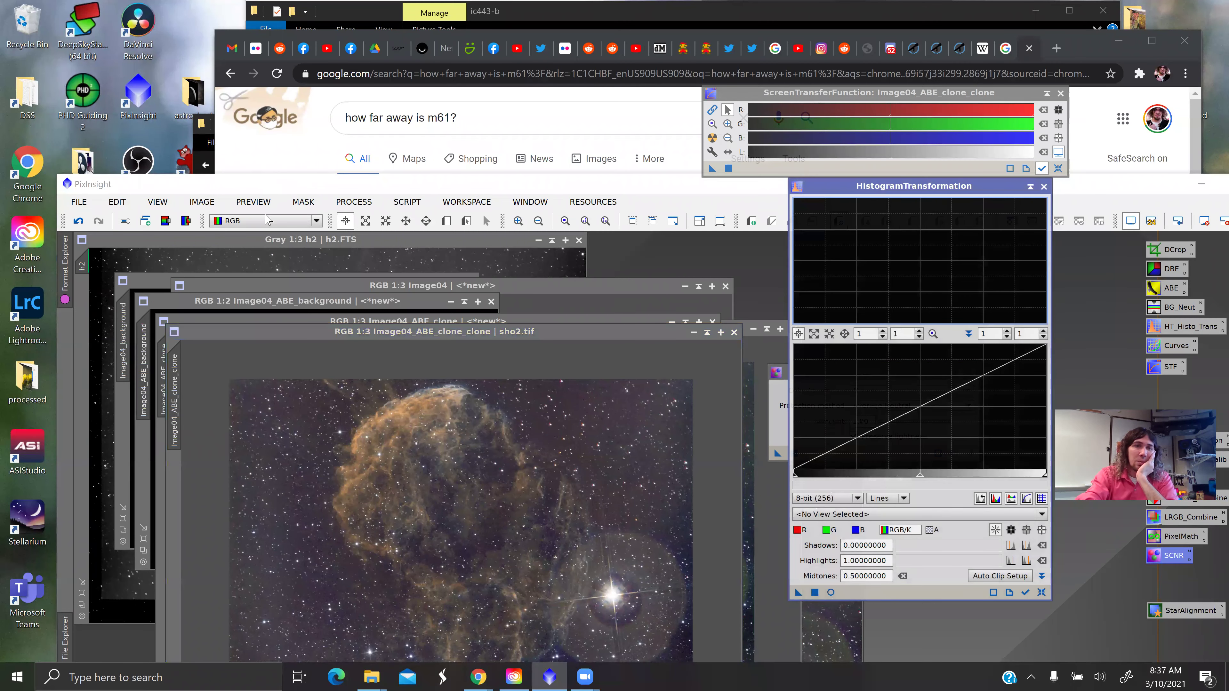
pyautogui.moveTo(269, 184); pyautogui.dragTo(440, 167)
pyautogui.doubleClick(27, 309)
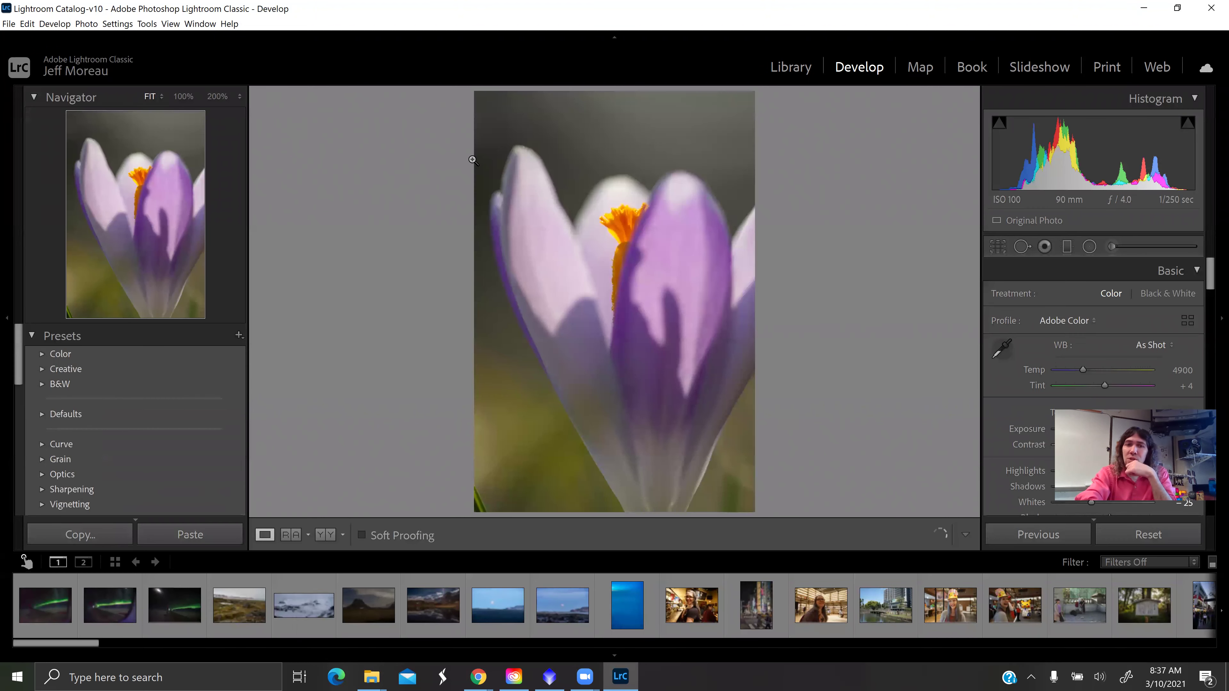
pyautogui.click(636, 221)
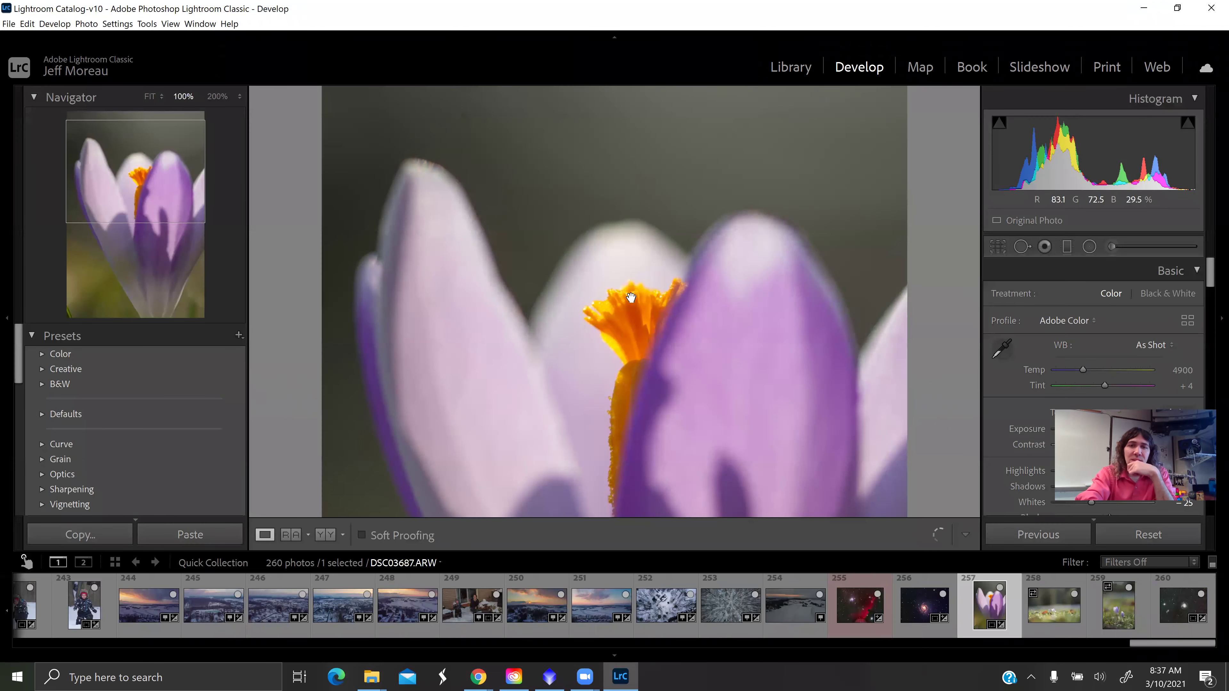
pyautogui.click(581, 272)
# Import the saved sho2.tif from the DSS ic443 folder at its current location and open it for developing.
pyautogui.click(8, 24)
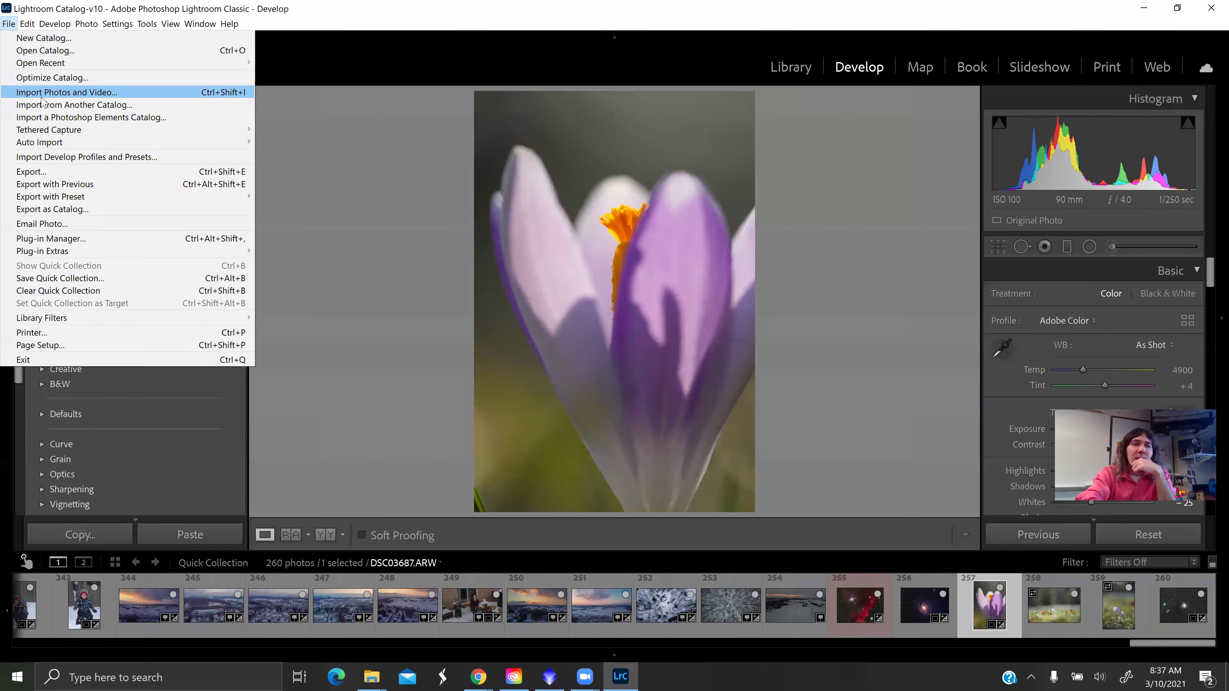
pyautogui.click(53, 92)
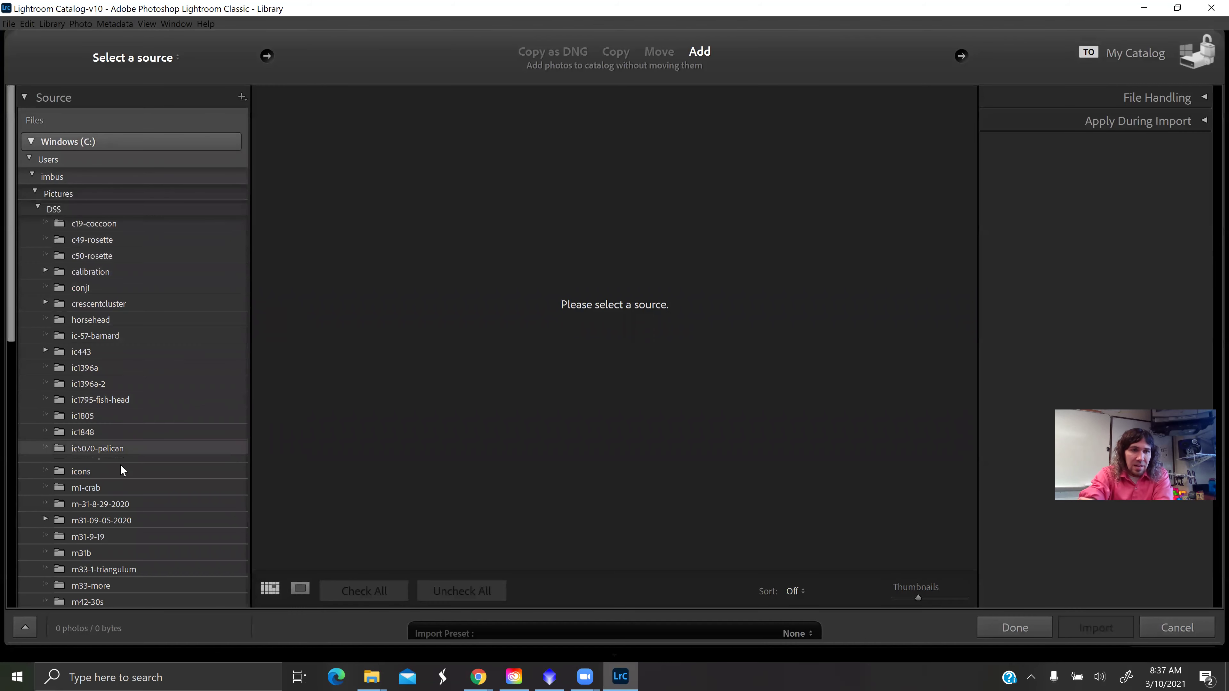
pyautogui.click(98, 349)
pyautogui.click(1096, 627)
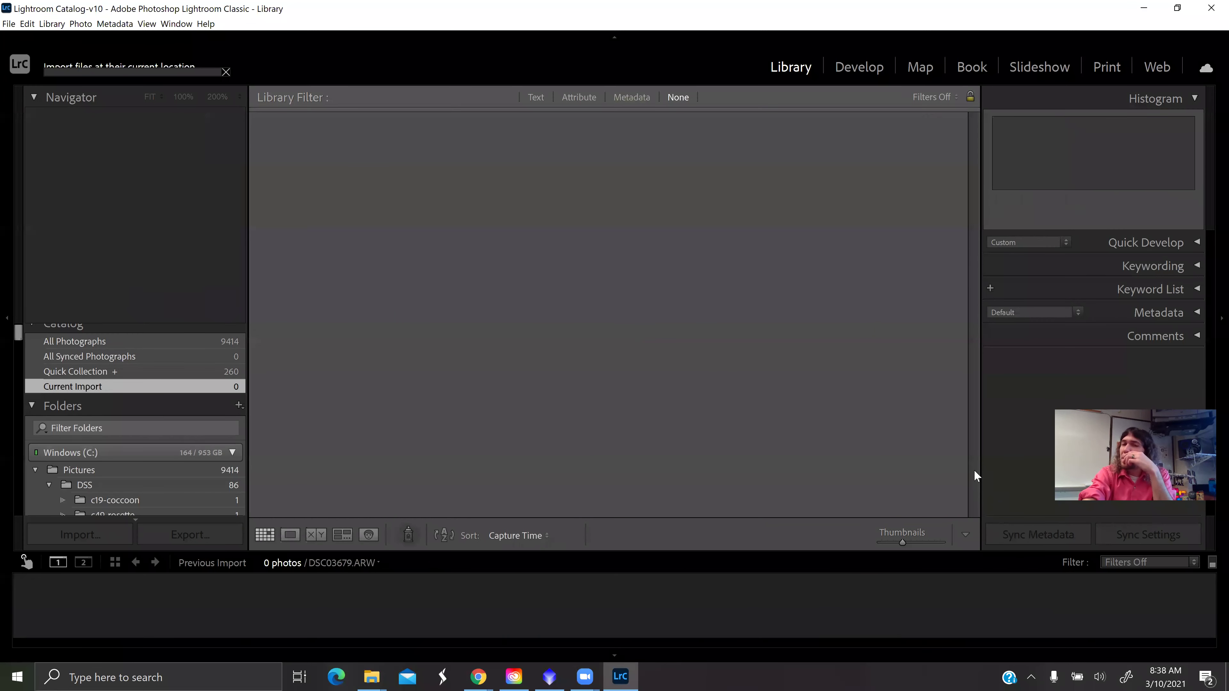
pyautogui.click(866, 74)
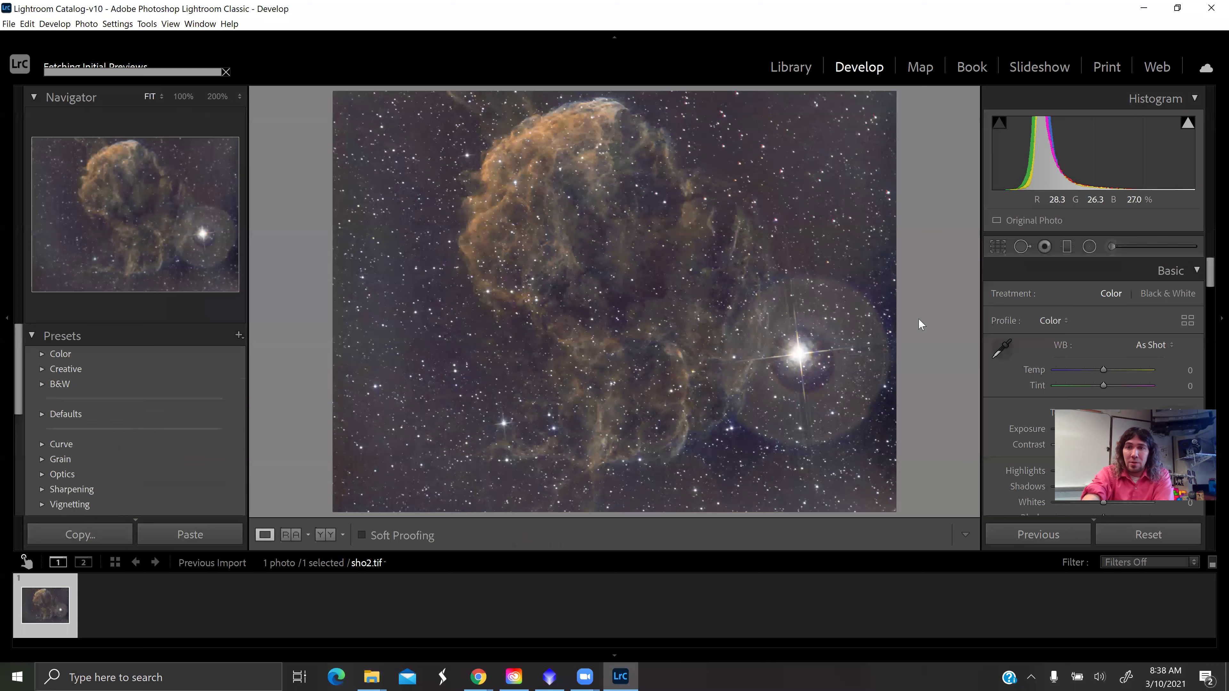
# Set the photo's luminance noise reduction to 37.
pyautogui.scroll(-15, 1014, 360)
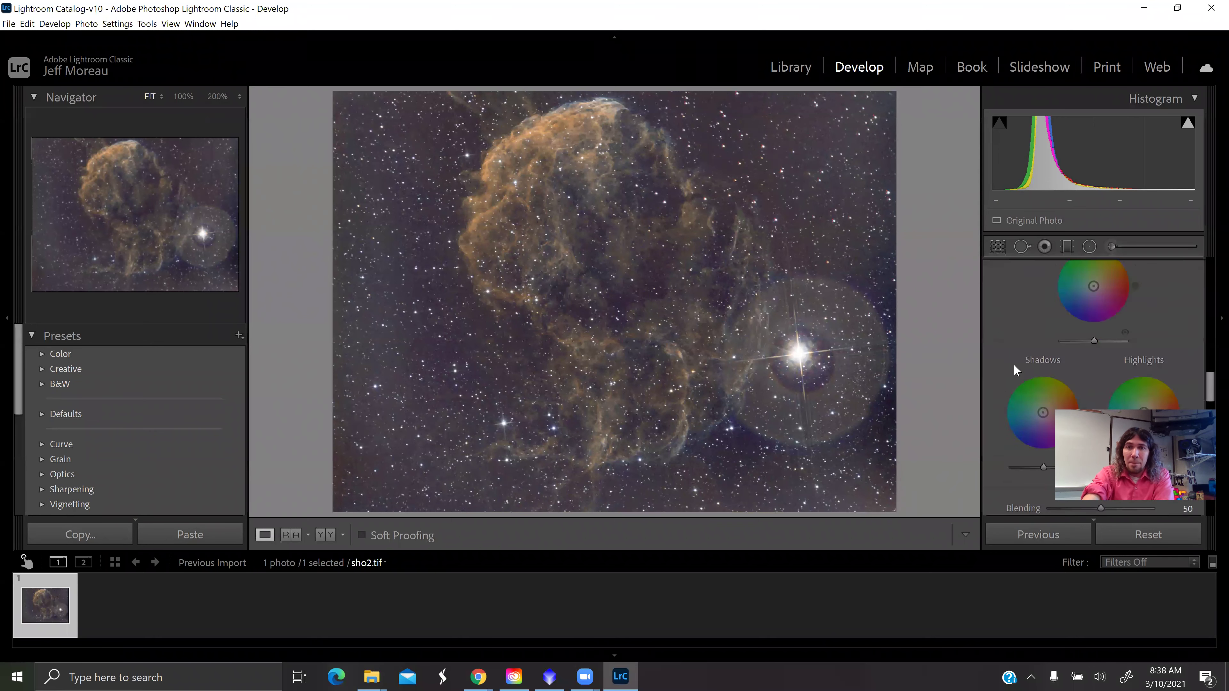
pyautogui.scroll(-2, 1020, 348)
pyautogui.moveTo(1114, 312); pyautogui.dragTo(1091, 310)
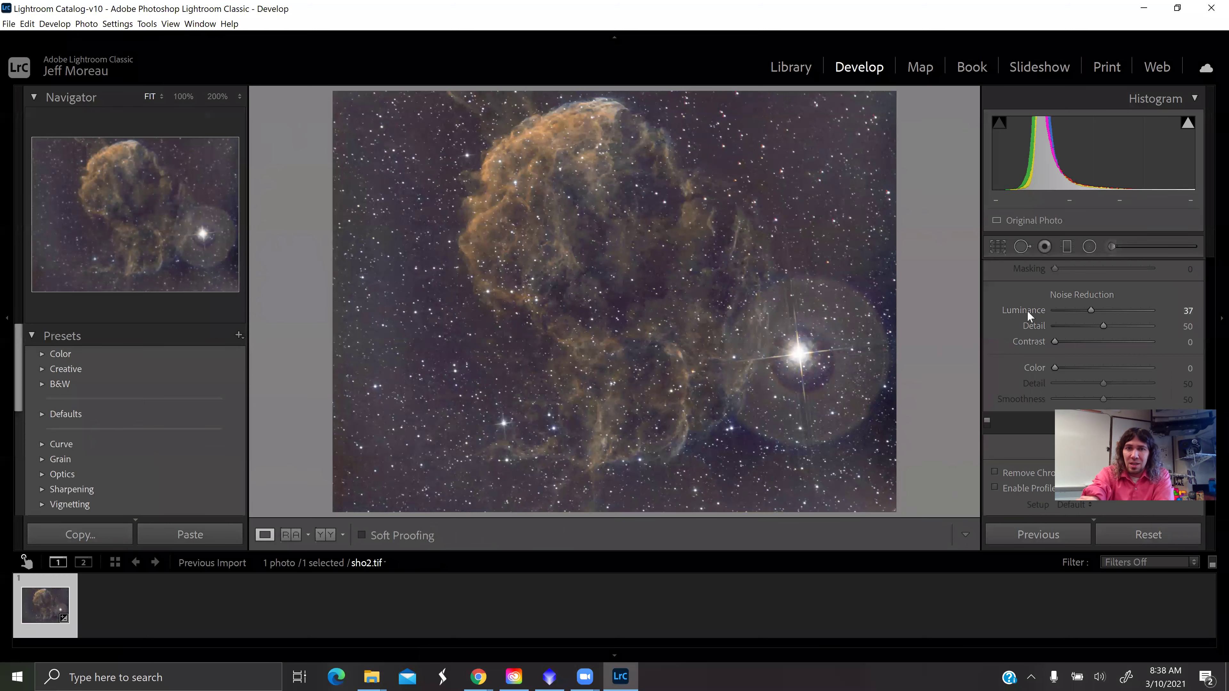
pyautogui.scroll(-5, 1027, 310)
pyautogui.scroll(5, 1027, 314)
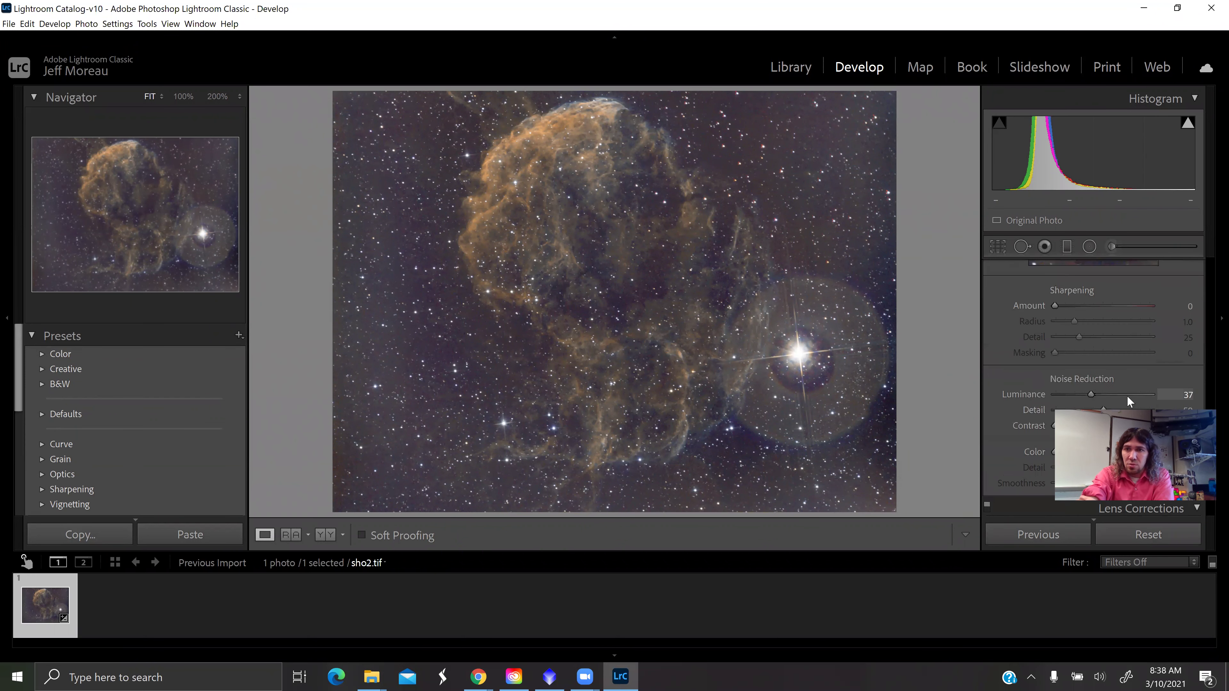
pyautogui.scroll(-5, 1027, 368)
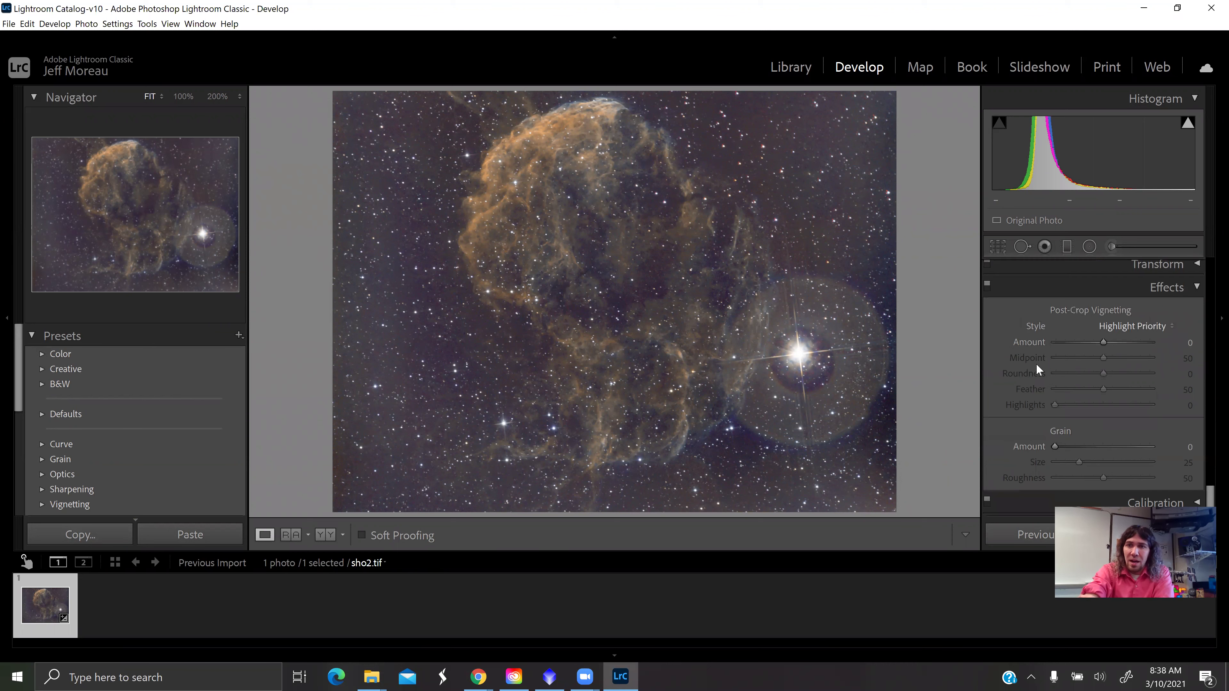
# Set the photo's Contrast to +46, Highlights to -10, Shadows to -28, Whites to +21, Blacks to -31 and Vibrance to +18.
pyautogui.scroll(10, 1026, 359)
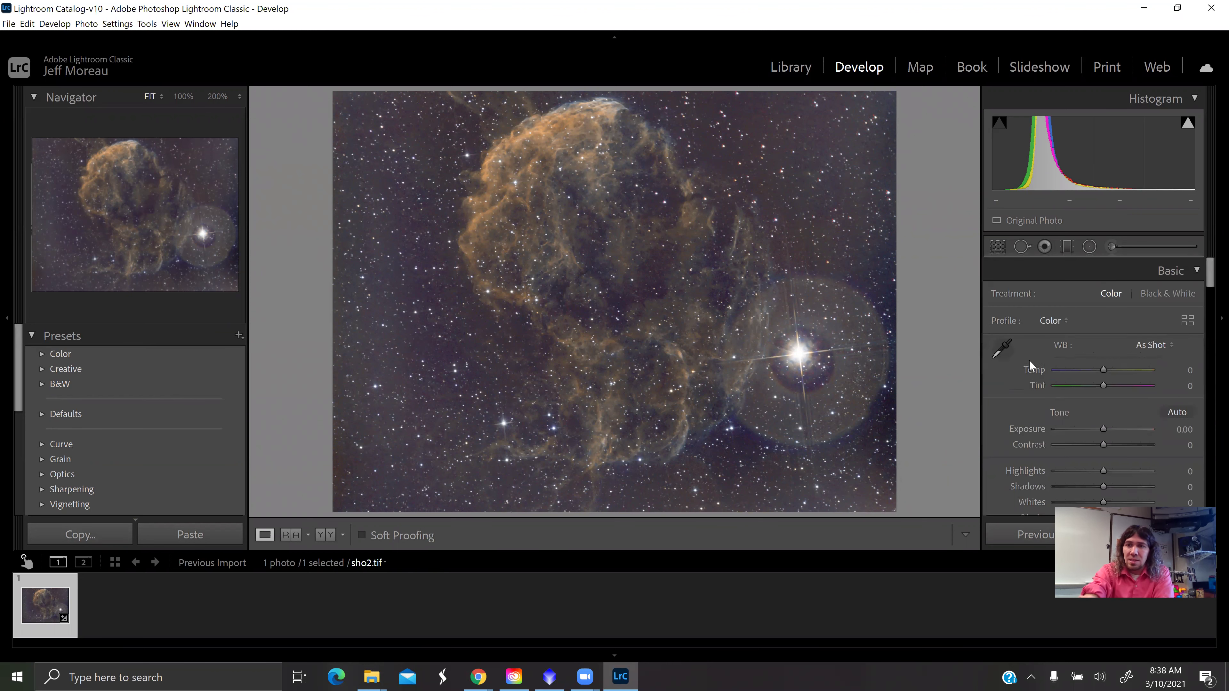
pyautogui.moveTo(1123, 446); pyautogui.dragTo(1088, 439)
pyautogui.scroll(-2, 1050, 442)
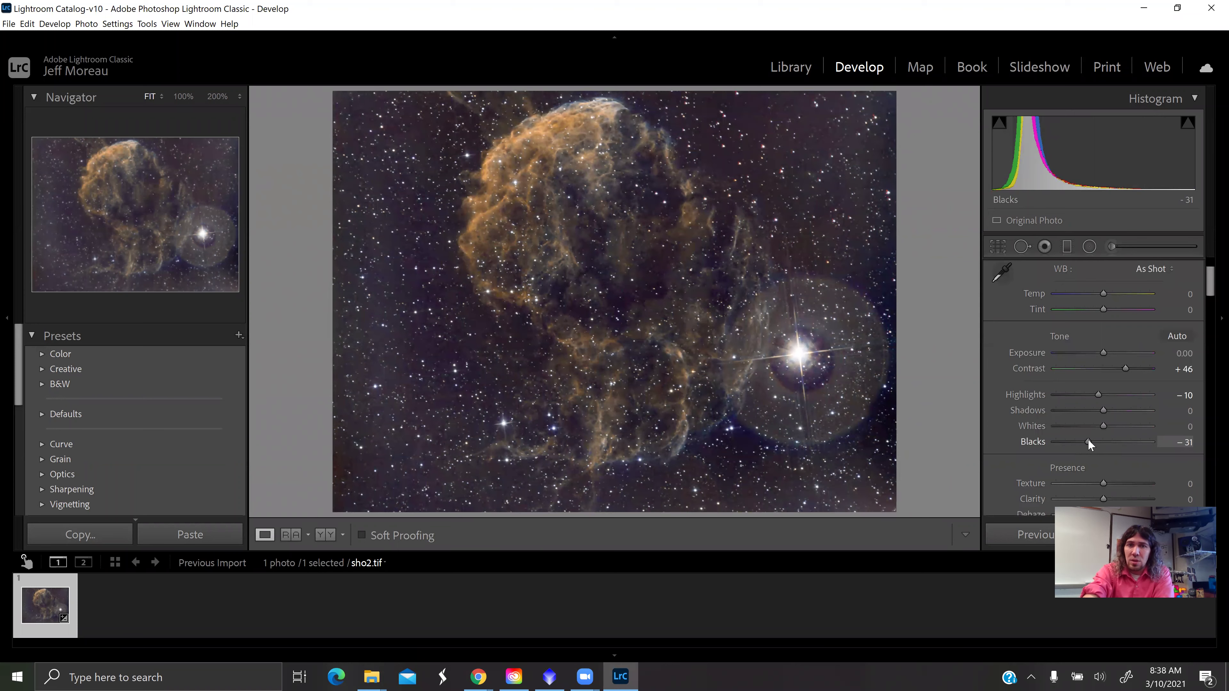
pyautogui.scroll(-2, 1078, 426)
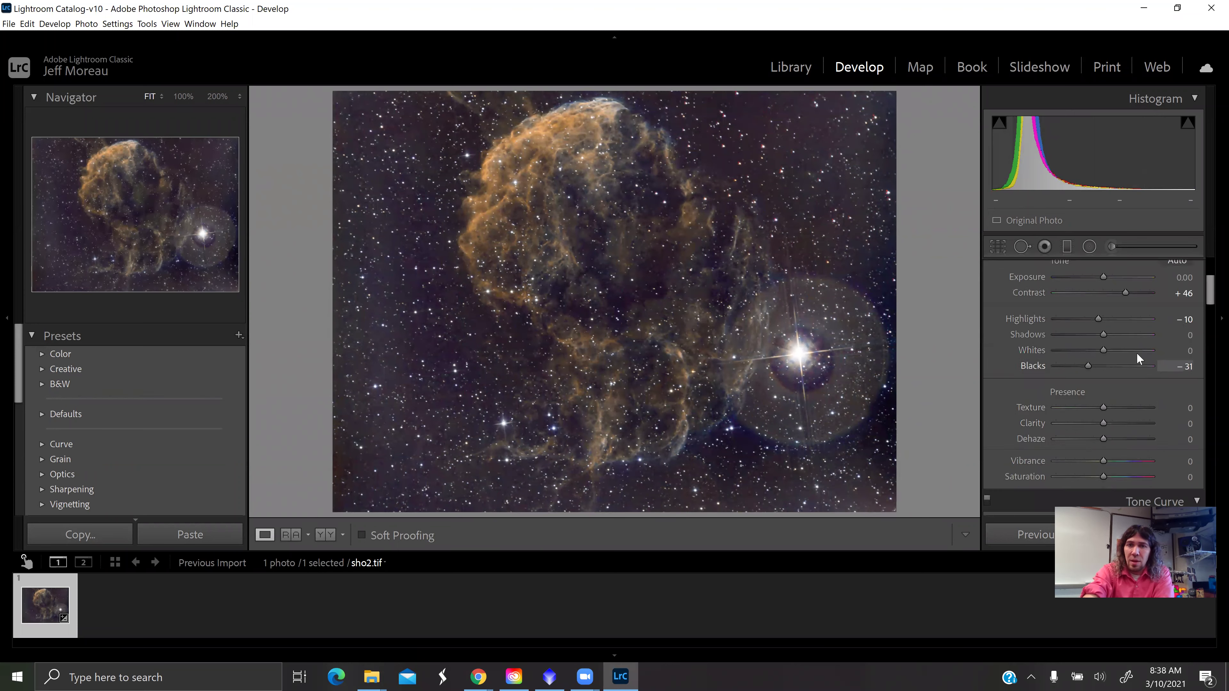
pyautogui.moveTo(1093, 337); pyautogui.dragTo(1113, 356)
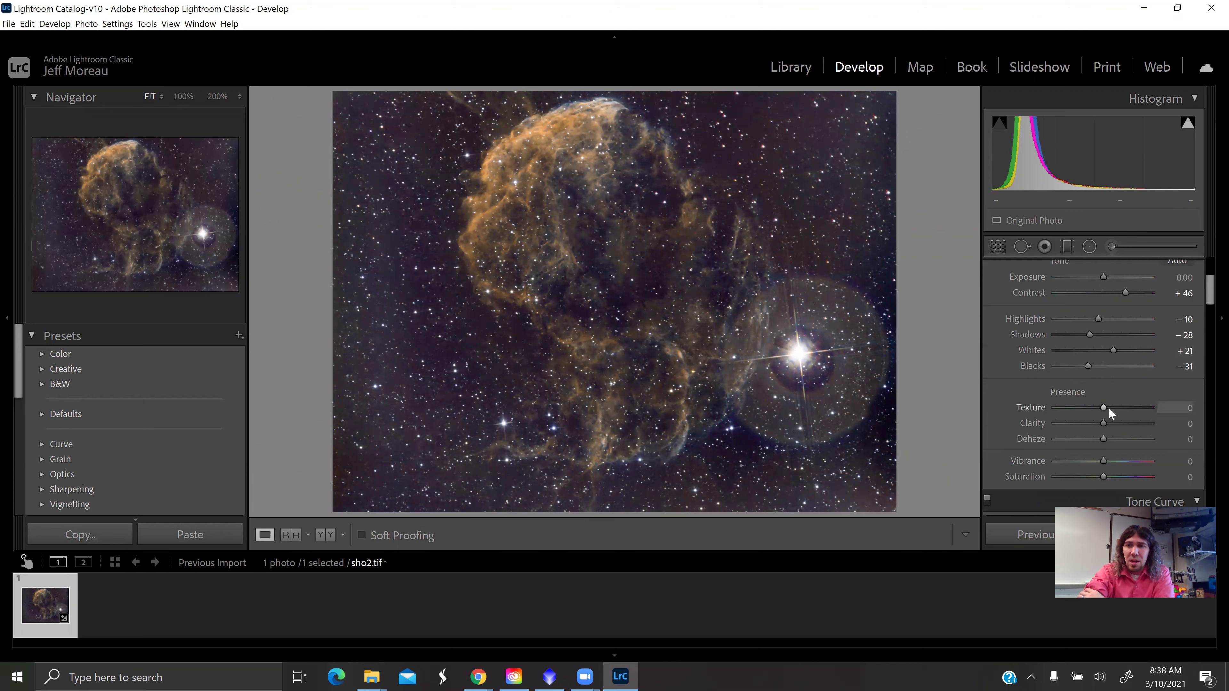
pyautogui.moveTo(1125, 459); pyautogui.dragTo(1112, 461)
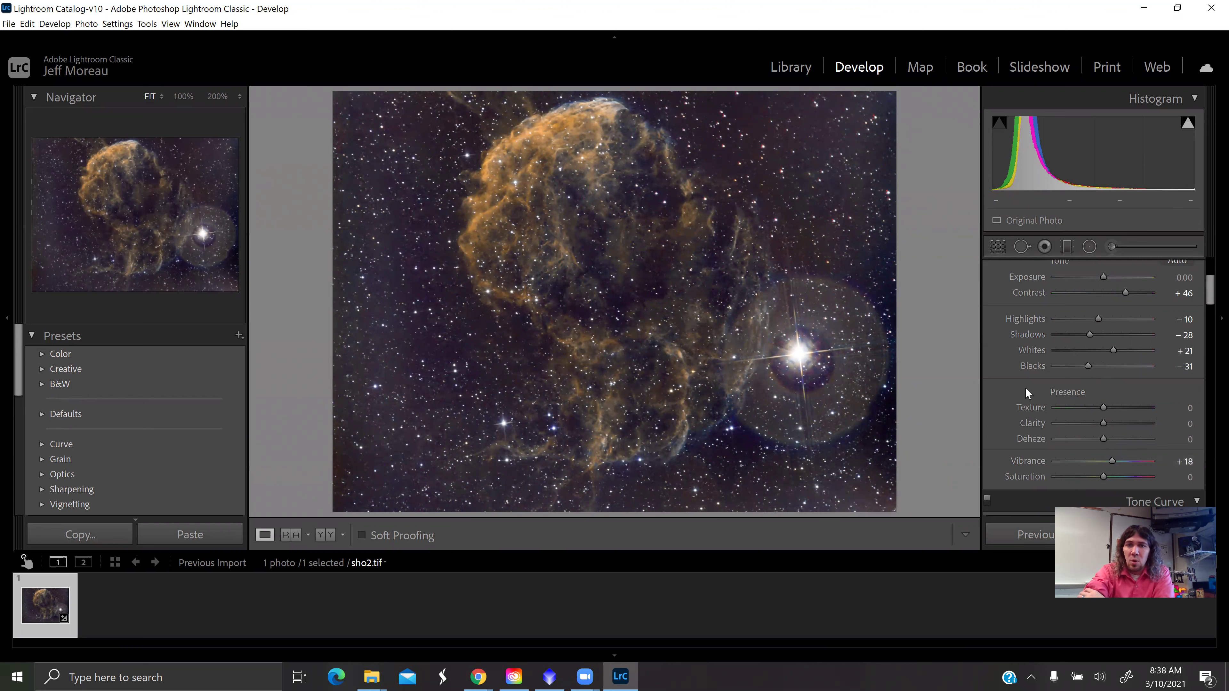
# Reduce the Purple saturation to -56 and the Magenta saturation to -28, and check the star field at 100%.
pyautogui.scroll(-5, 1035, 372)
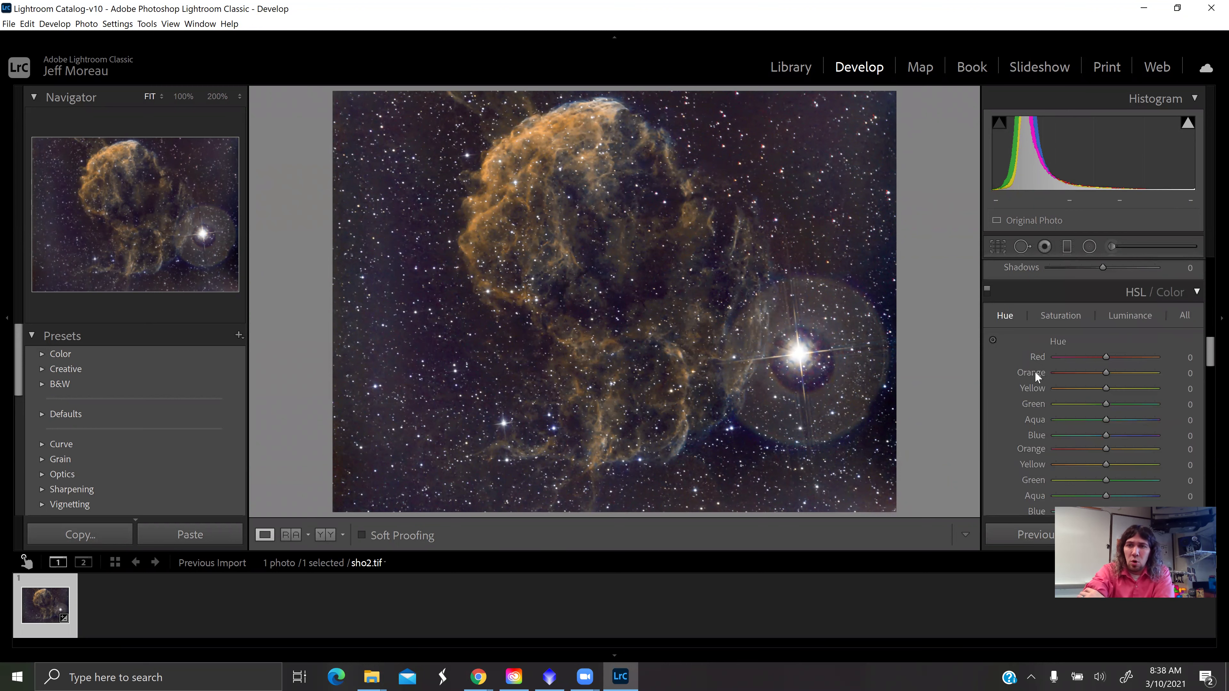
pyautogui.click(1060, 316)
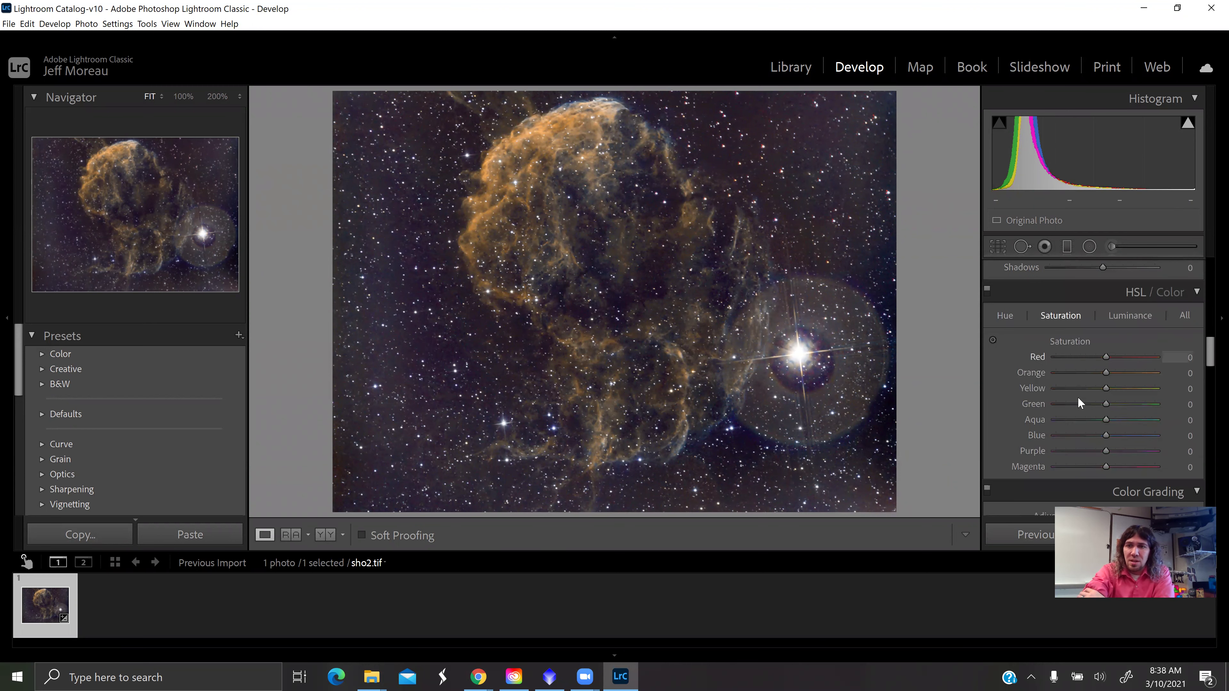
pyautogui.click(1083, 452)
pyautogui.moveTo(1084, 454); pyautogui.dragTo(1077, 452)
pyautogui.moveTo(1083, 467); pyautogui.dragTo(1092, 470)
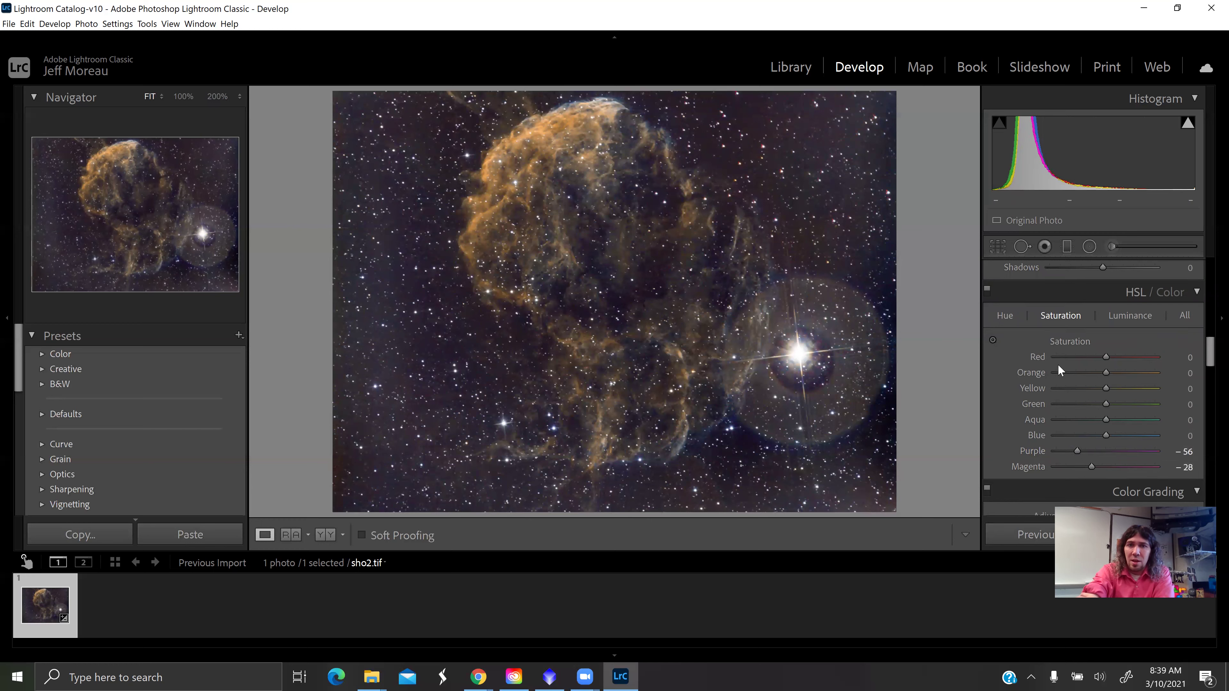
pyautogui.click(777, 146)
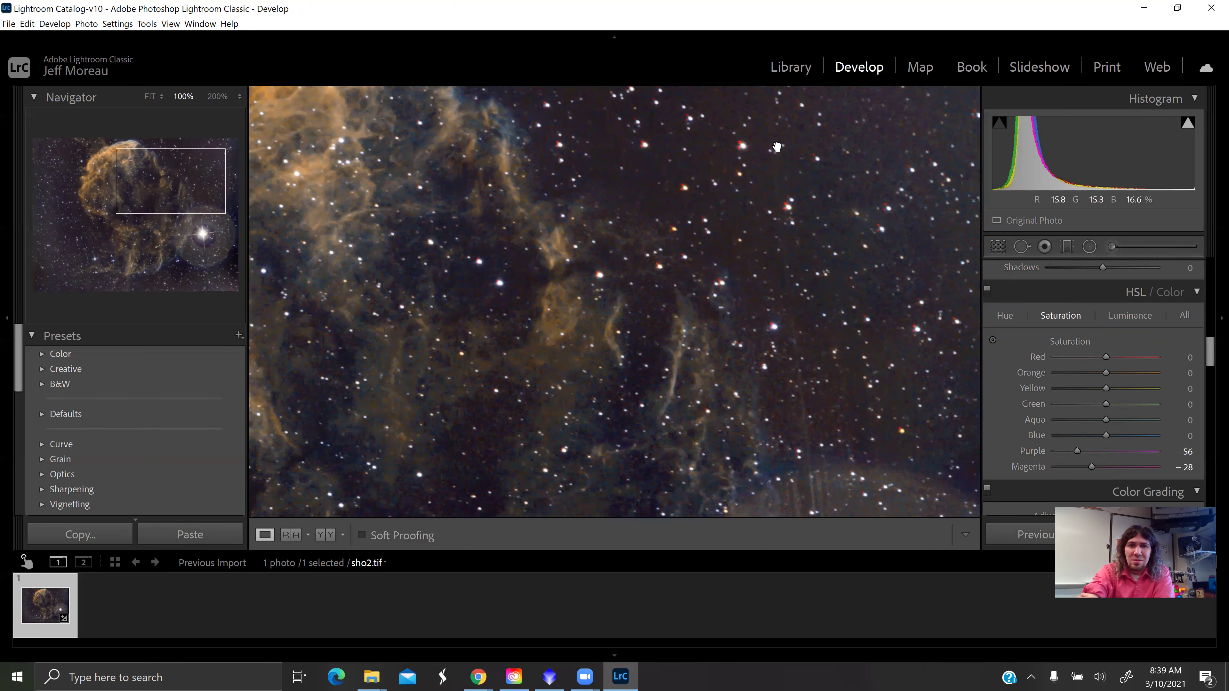
pyautogui.click(852, 238)
# Start a new Adjustment Brush mask and paint it over the nebula.
pyautogui.scroll(5, 1047, 377)
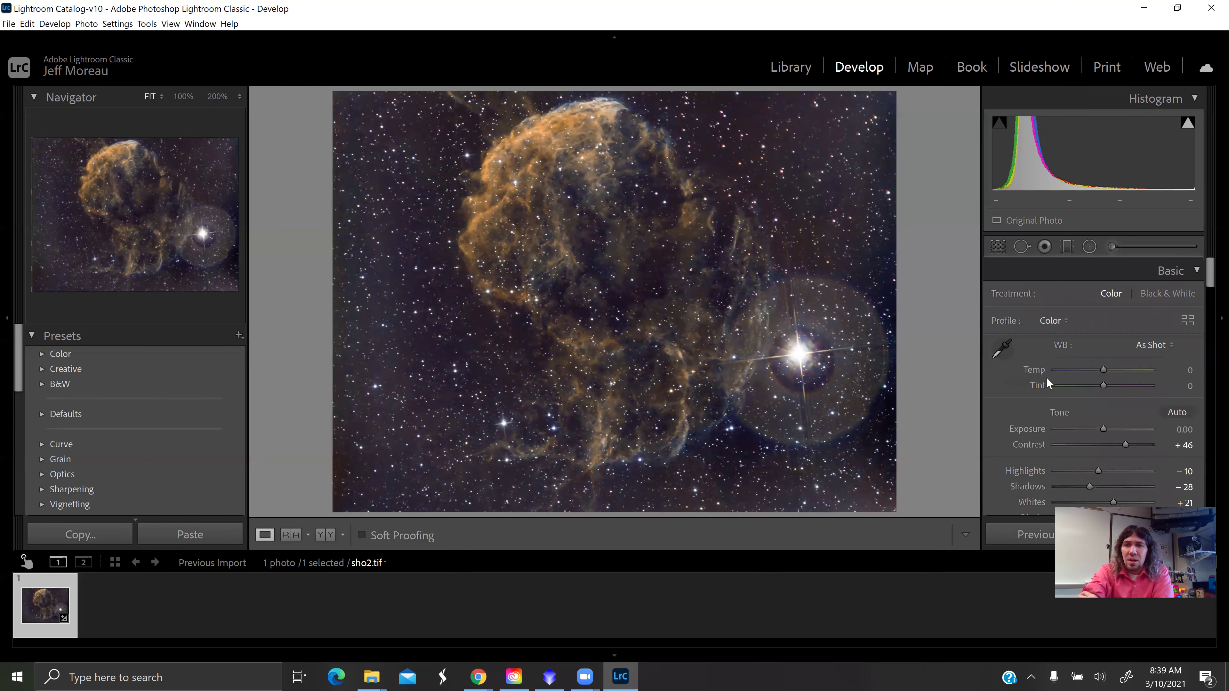
pyautogui.click(597, 140)
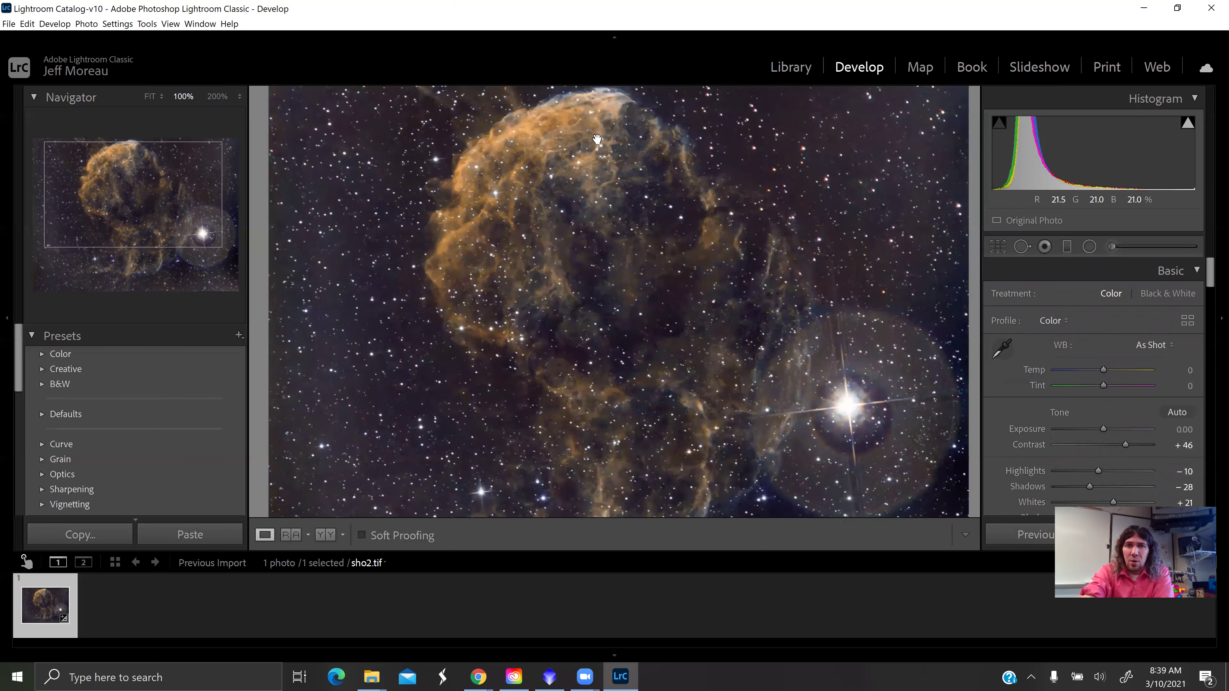
pyautogui.click(598, 140)
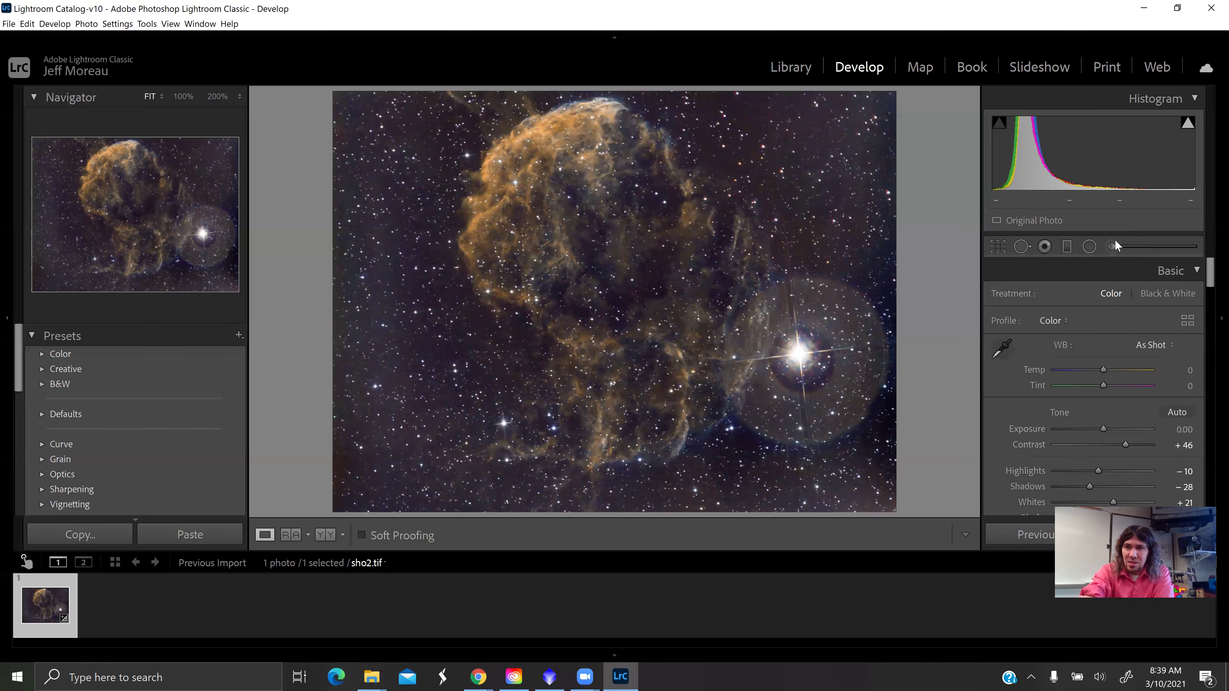
pyautogui.click(1112, 247)
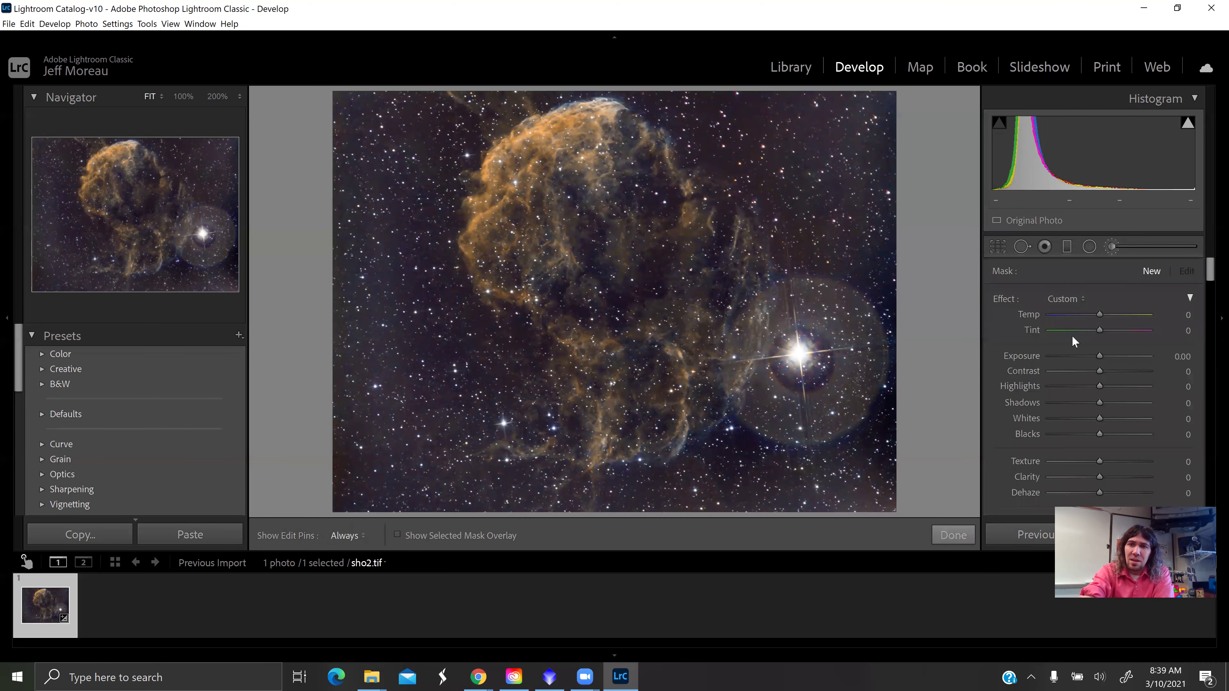
pyautogui.scroll(-2, 1047, 411)
pyautogui.scroll(-4, 1097, 411)
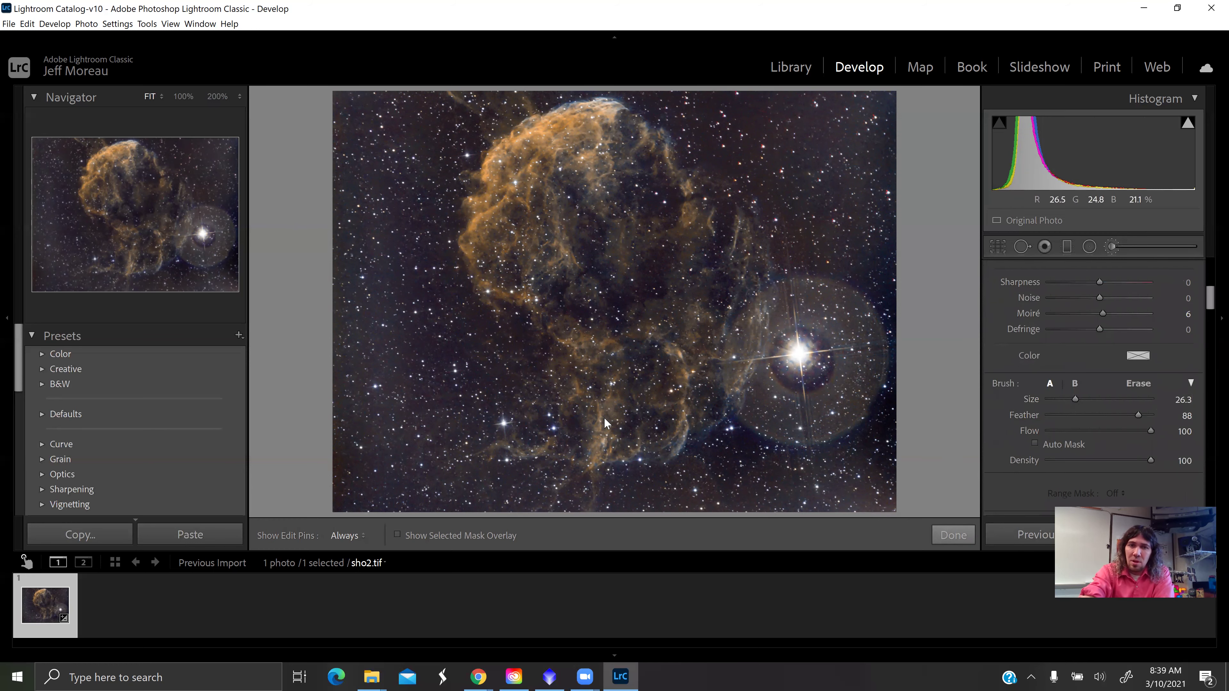
pyautogui.press('h')
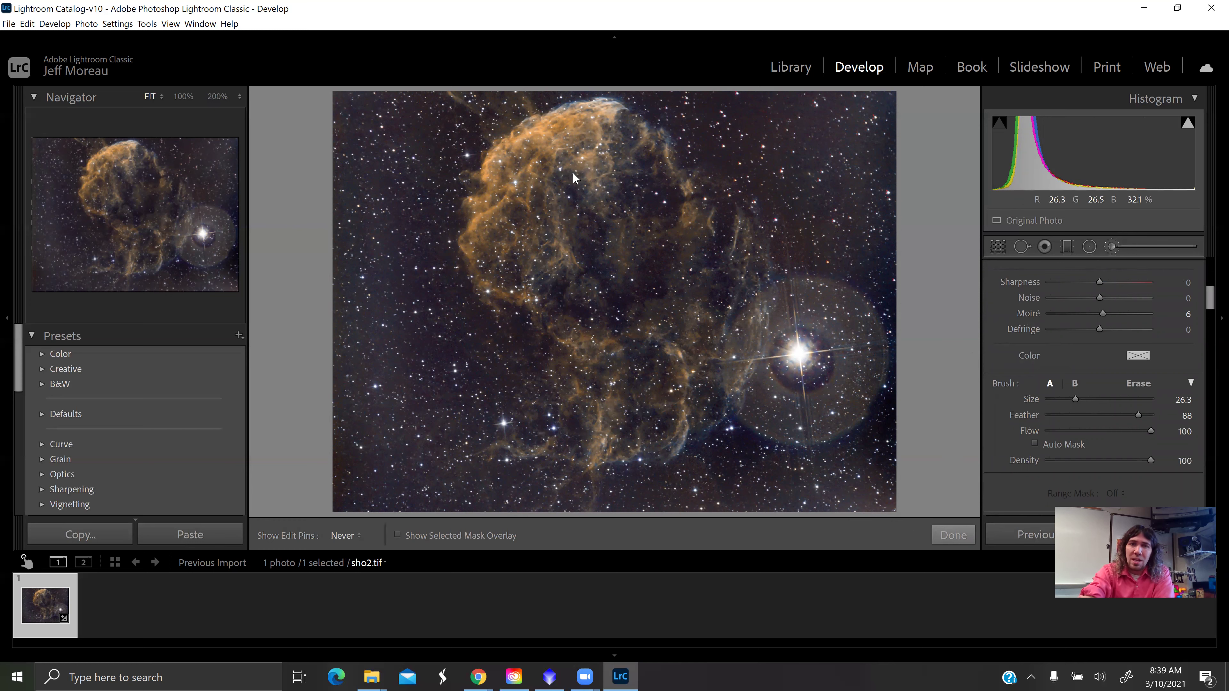
pyautogui.press('h')
pyautogui.scroll(3, 1031, 353)
pyautogui.scroll(8, 1053, 380)
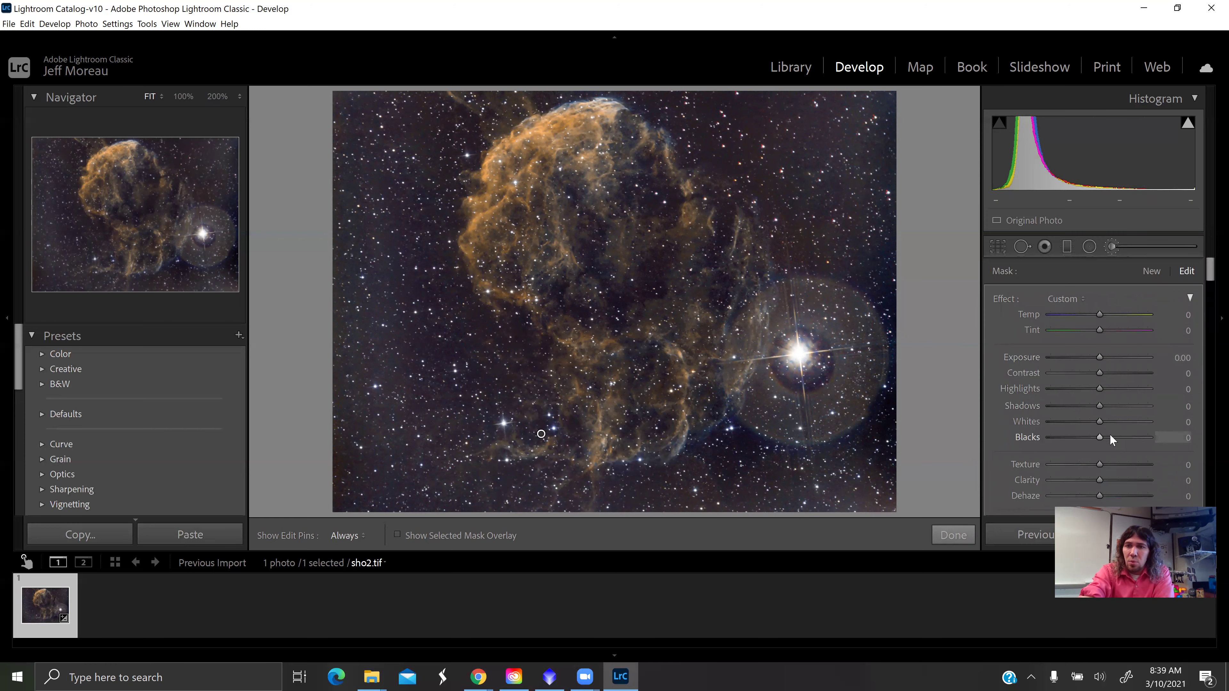
# Set the brush mask's Texture to 26, Clarity to 6 and Highlights to 17, and reset its Dehaze and Contrast to 0.
pyautogui.click(1113, 464)
pyautogui.moveTo(1113, 463); pyautogui.dragTo(1102, 485)
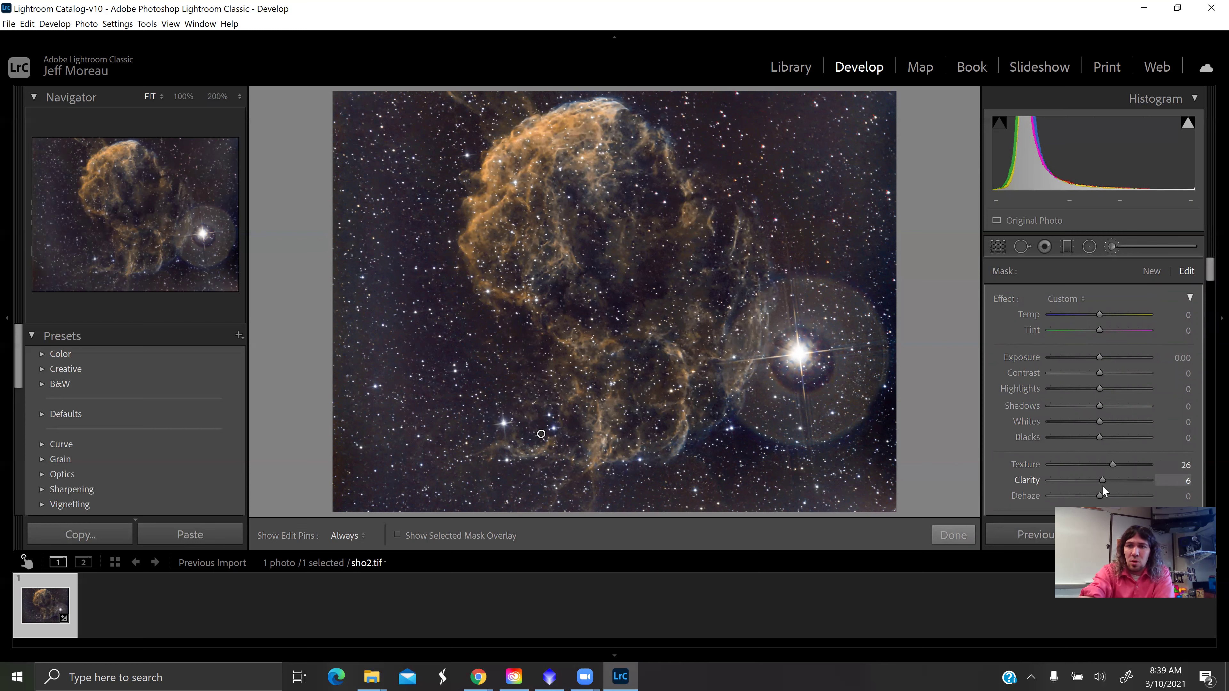
pyautogui.click(1110, 496)
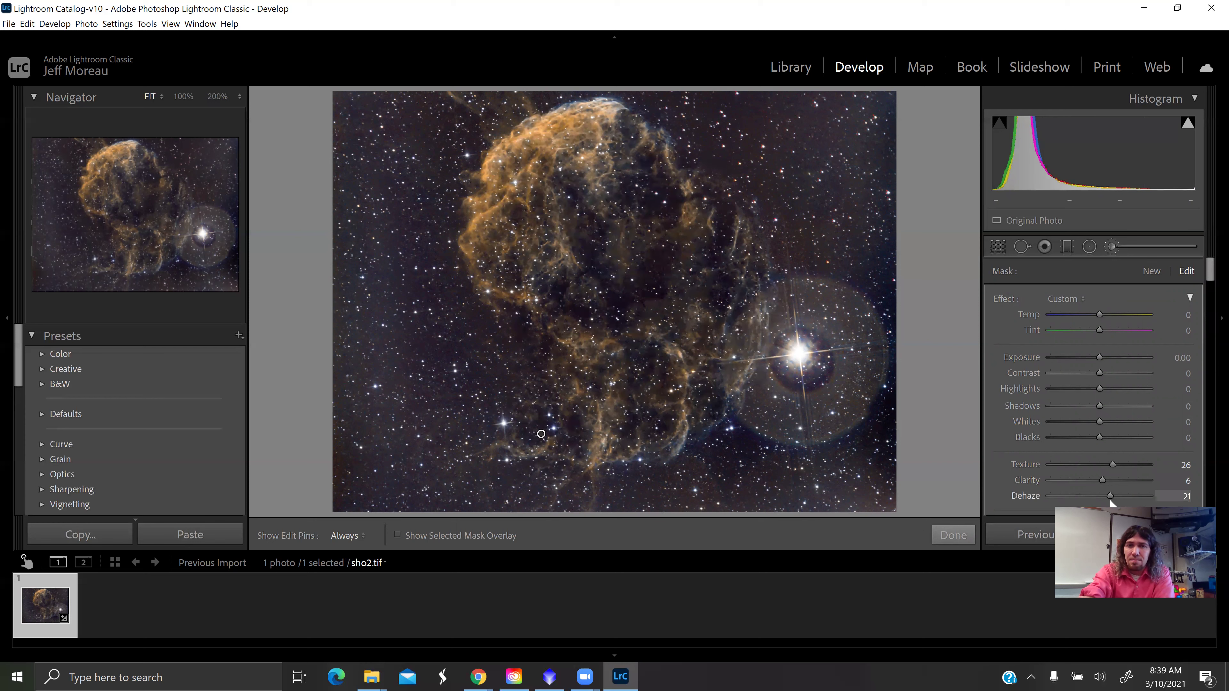
pyautogui.doubleClick(1034, 499)
pyautogui.moveTo(1099, 389)
pyautogui.mouseDown()
pyautogui.moveTo(1126, 392)
pyautogui.moveTo(1088, 391)
pyautogui.moveTo(1109, 394)
pyautogui.moveTo(1109, 369)
pyautogui.mouseUp()
pyautogui.doubleClick(1029, 374)
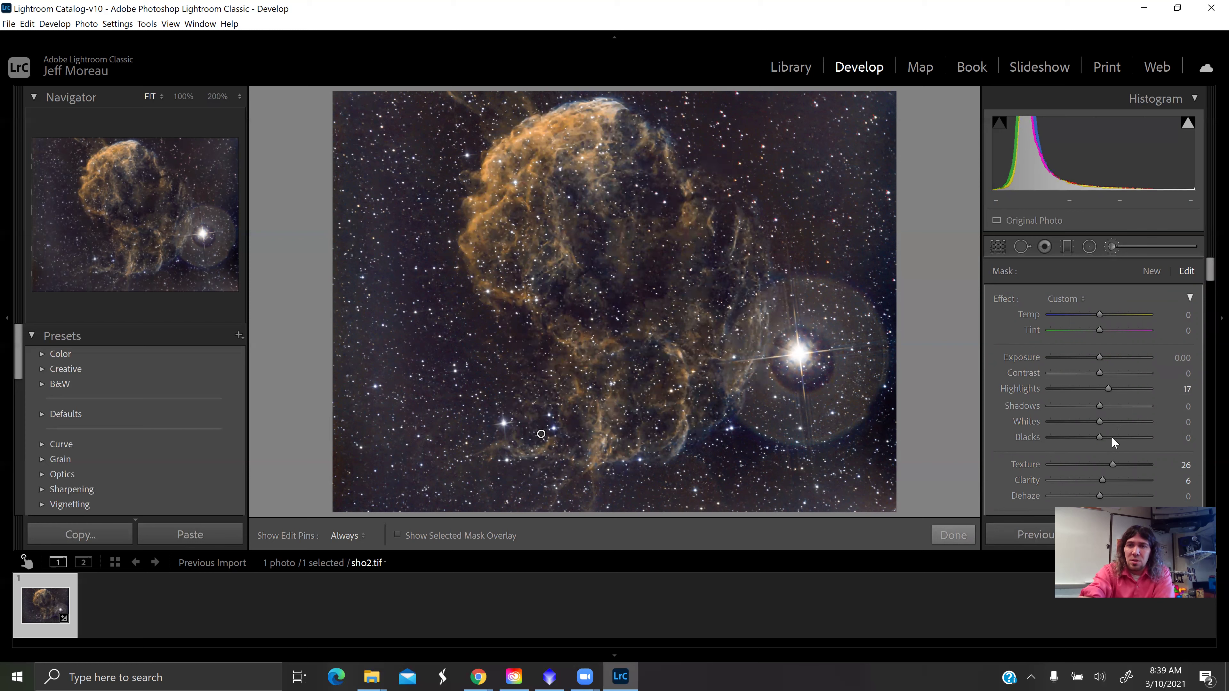
# Set the nebula brush mask's Whites to 9 and finish the mask.
pyautogui.moveTo(1085, 421)
pyautogui.mouseDown()
pyautogui.moveTo(1120, 421)
pyautogui.moveTo(1104, 422)
pyautogui.mouseUp()
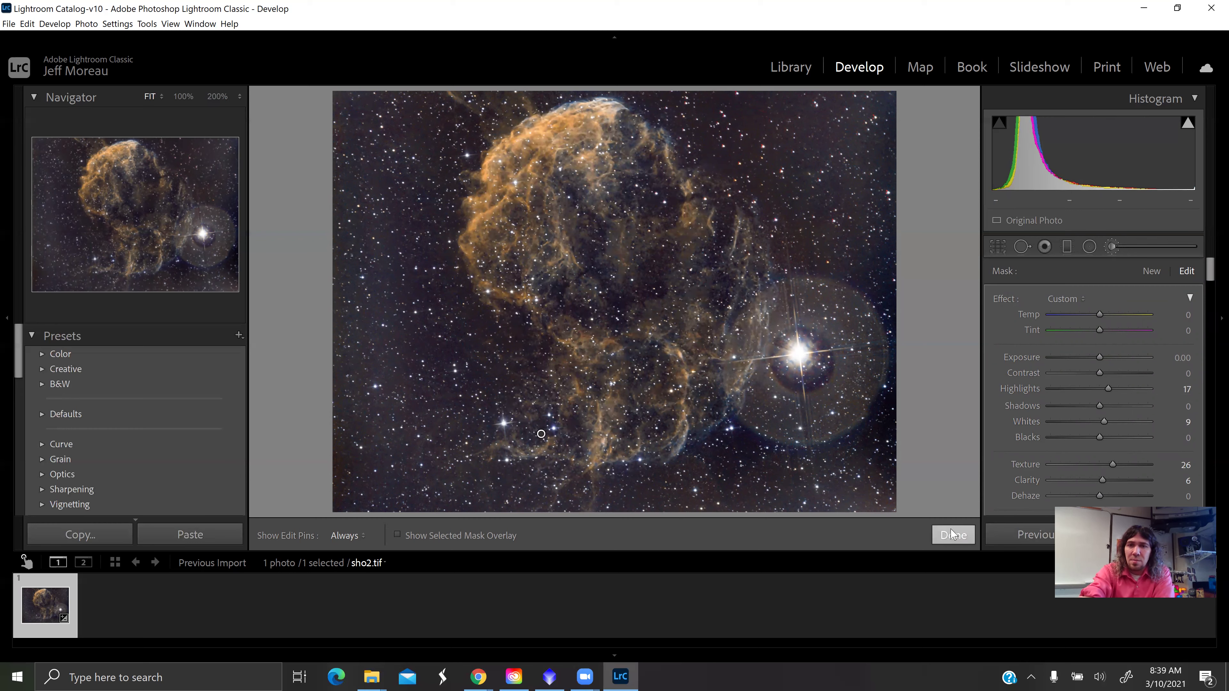
pyautogui.click(951, 534)
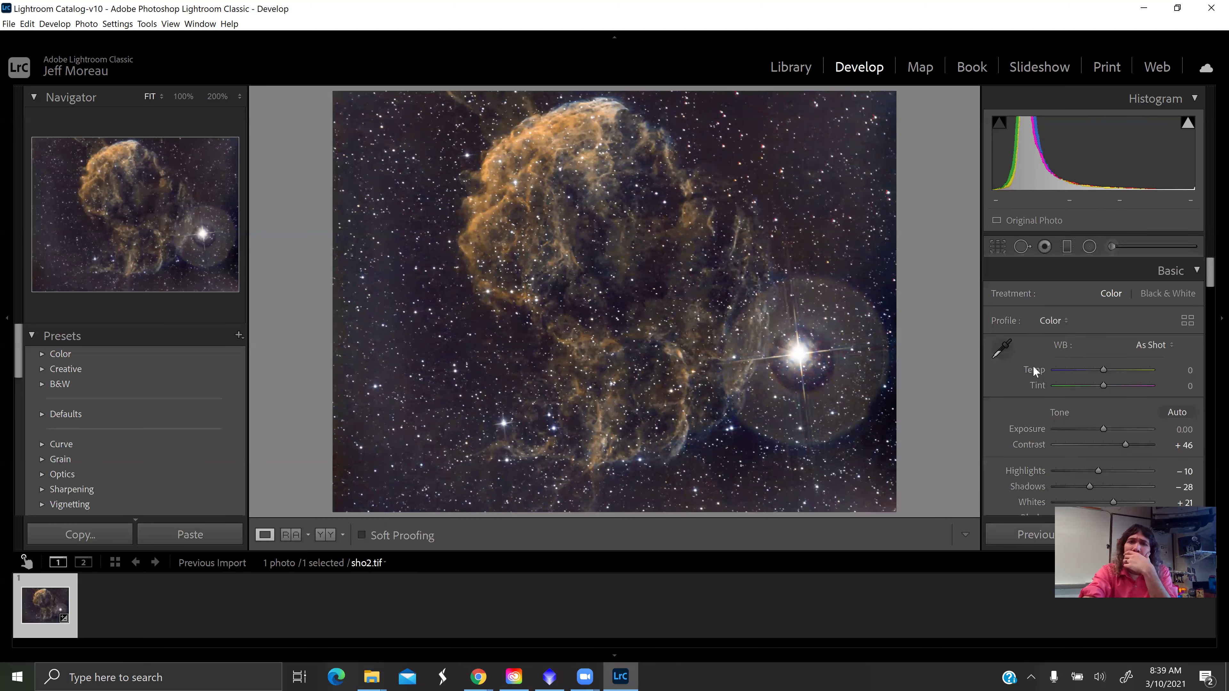
pyautogui.scroll(-5, 1016, 394)
pyautogui.scroll(2, 1016, 391)
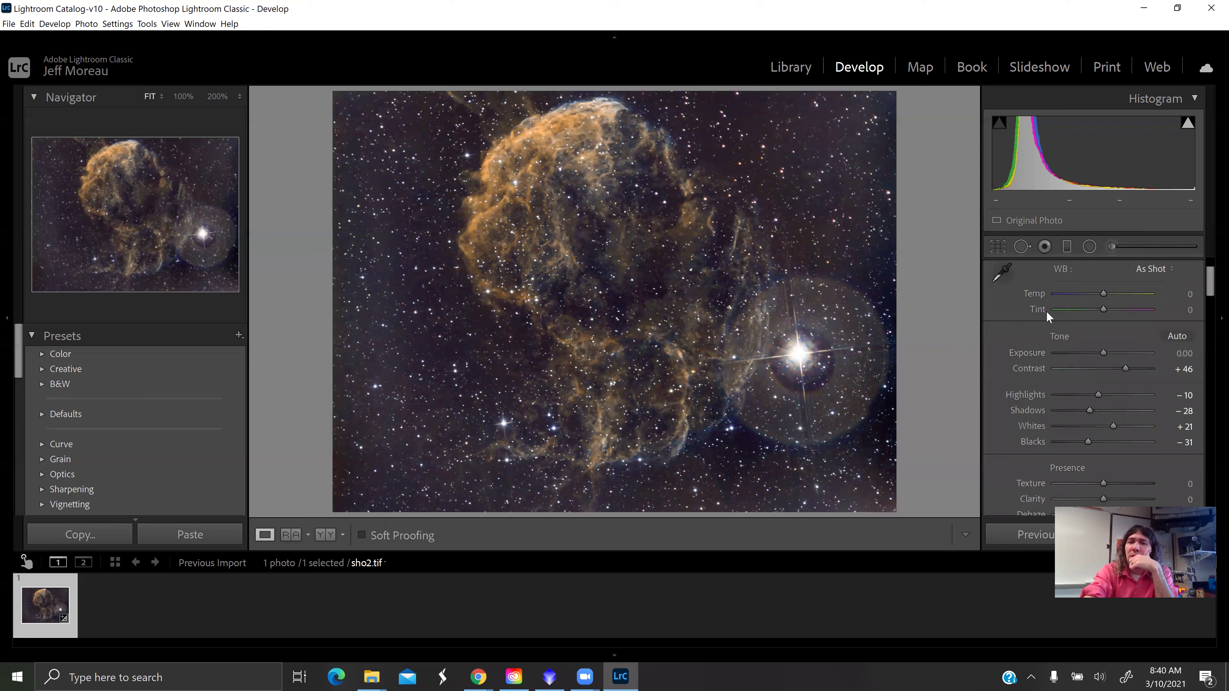
# Start a new Adjustment Brush mask and paint it over the background sky around the nebula.
pyautogui.click(1107, 249)
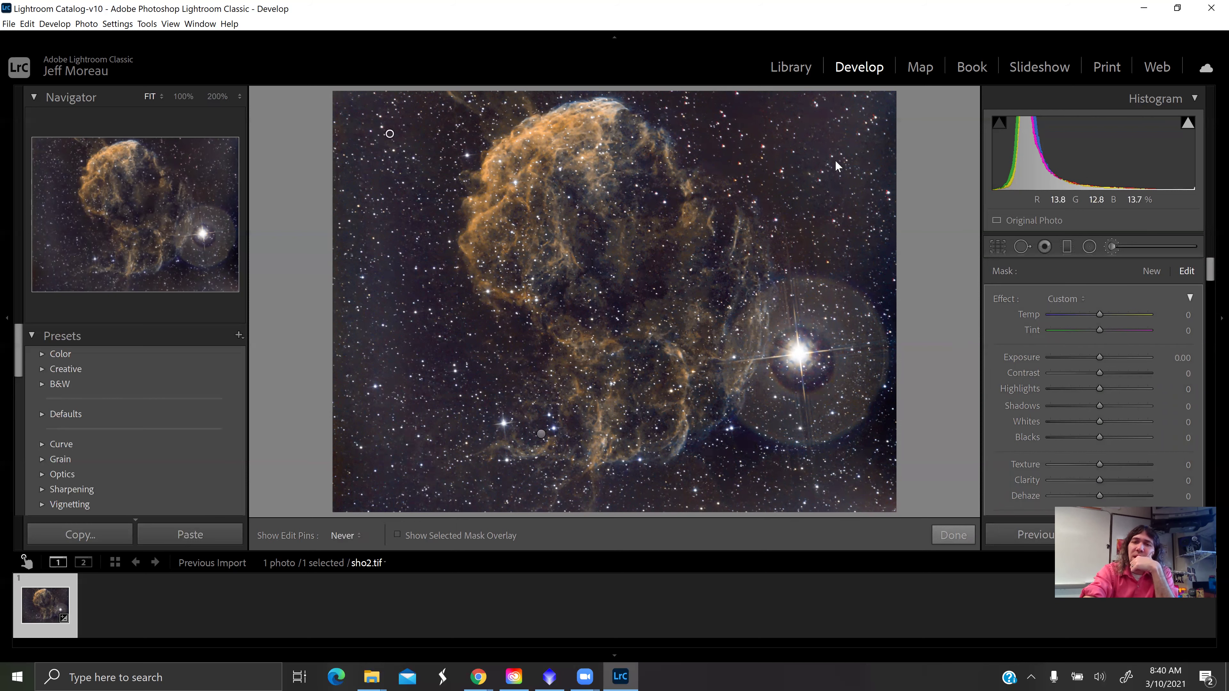
pyautogui.press('h')
pyautogui.press('h')
pyautogui.press('h')
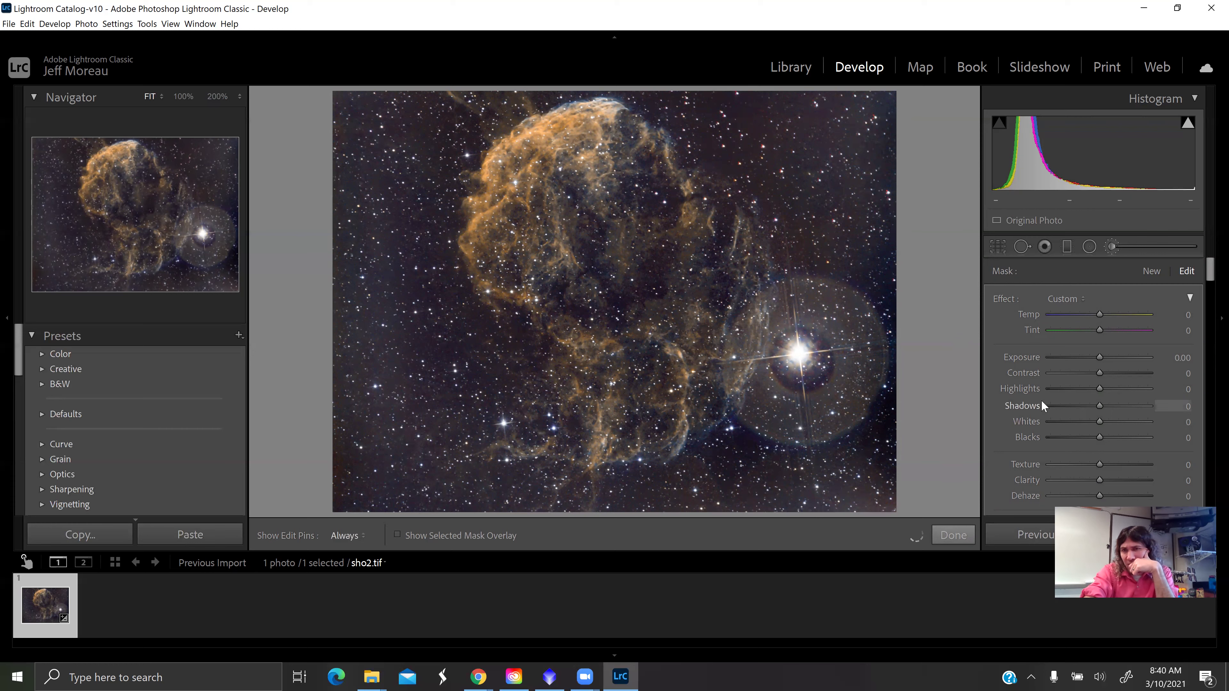
# Set the background mask's Moiré to 36 and Noise to 36.
pyautogui.scroll(-5, 1040, 399)
pyautogui.click(1128, 396)
pyautogui.click(1118, 396)
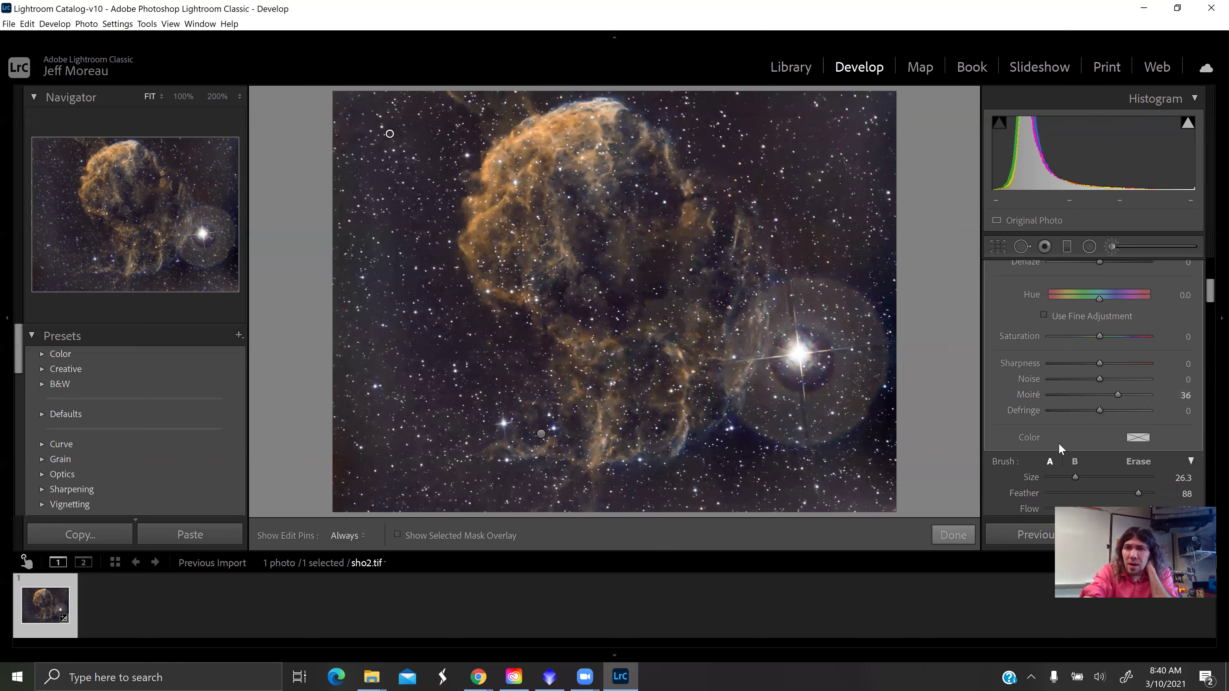
pyautogui.scroll(5, 1060, 450)
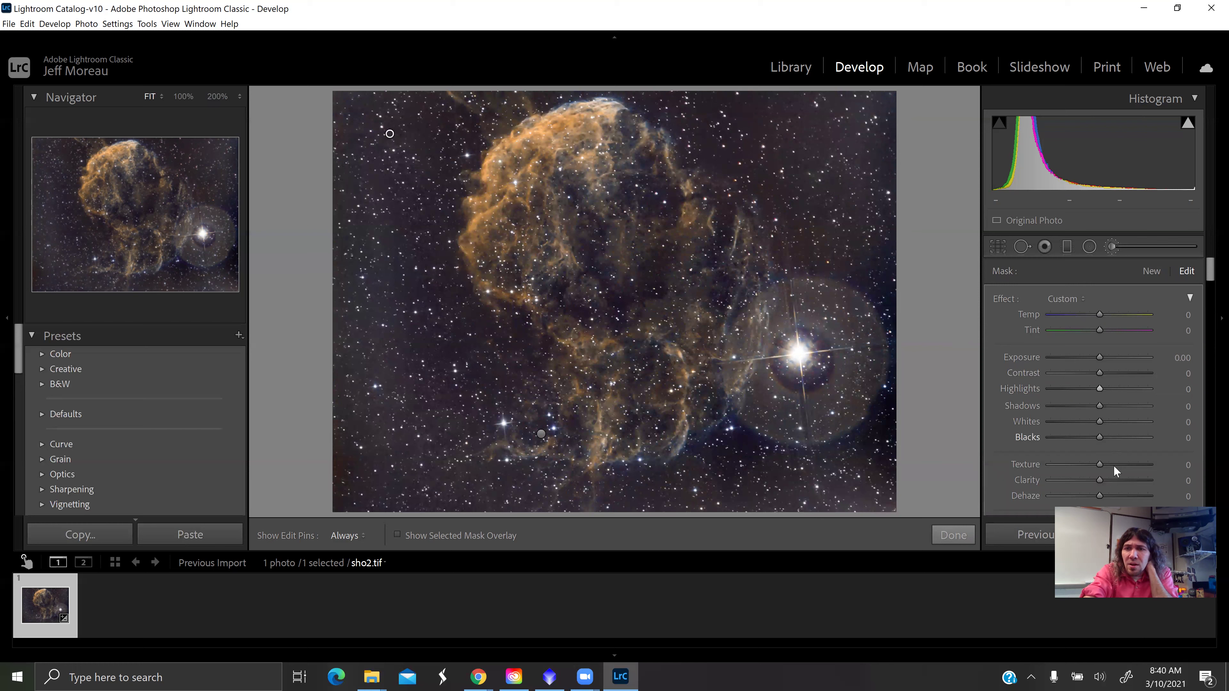
pyautogui.scroll(-2, 1052, 432)
pyautogui.scroll(-2, 1056, 431)
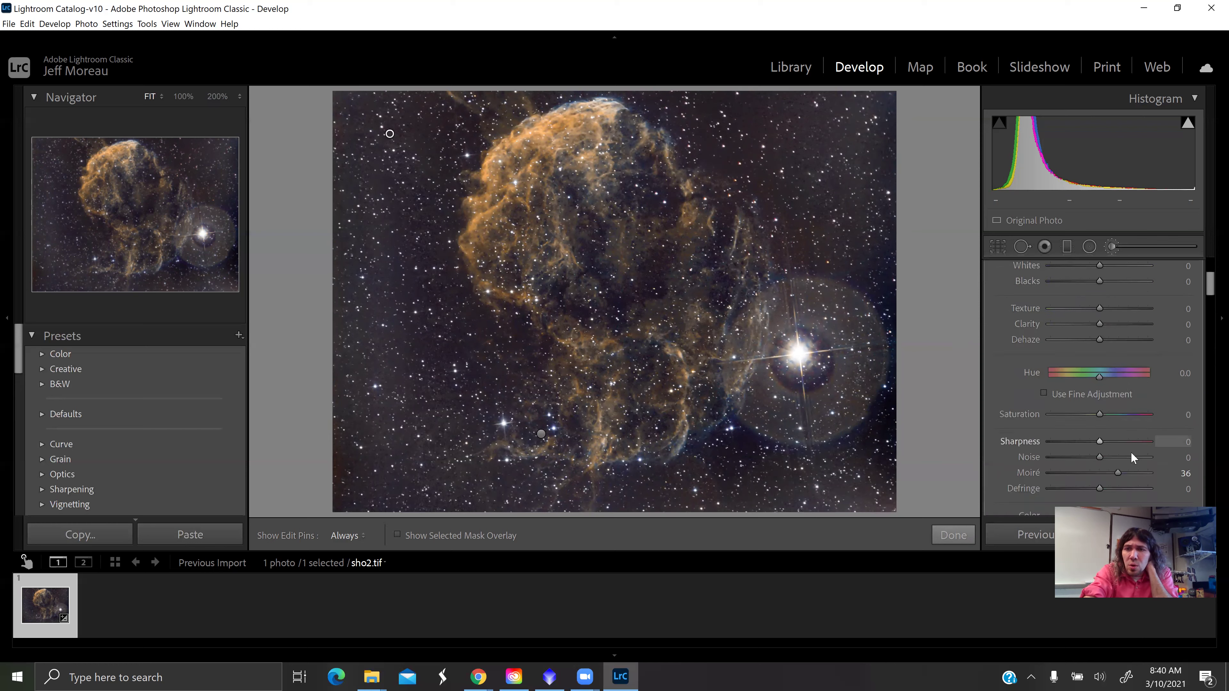
pyautogui.moveTo(1116, 457); pyautogui.dragTo(1118, 458)
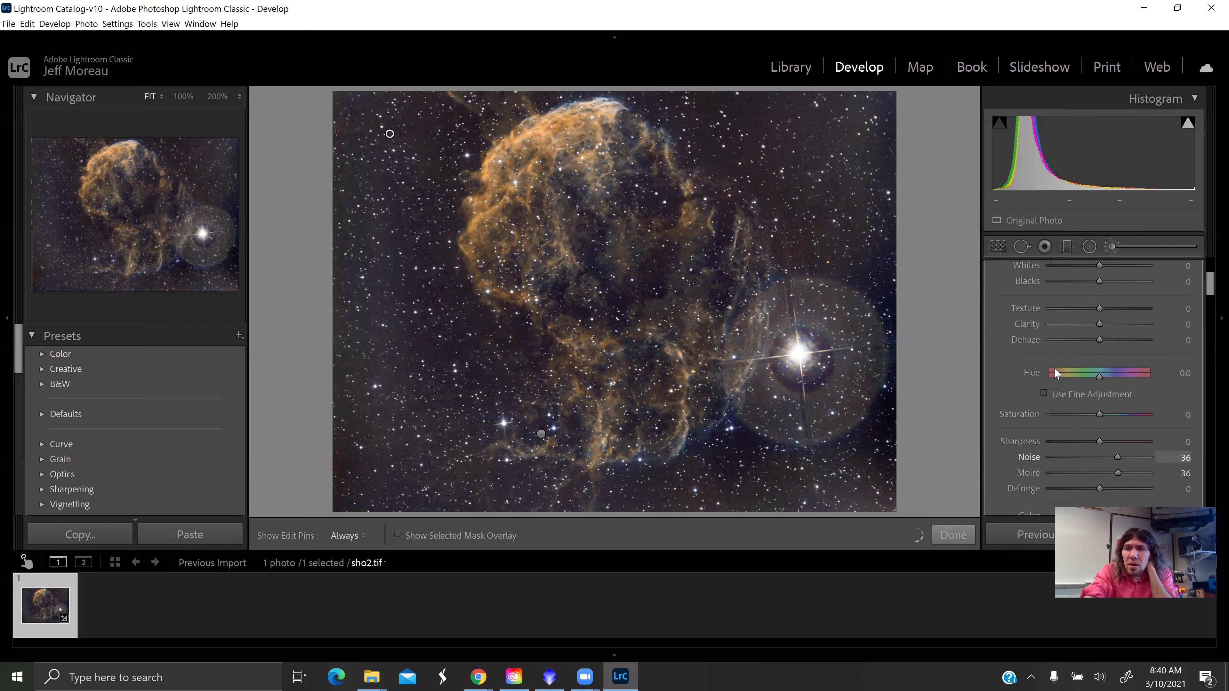
# Set the background mask's Blacks to -11, Shadows to -21, Highlights to -17 and Whites to -15, and finish the mask.
pyautogui.moveTo(1089, 285); pyautogui.dragTo(1094, 286)
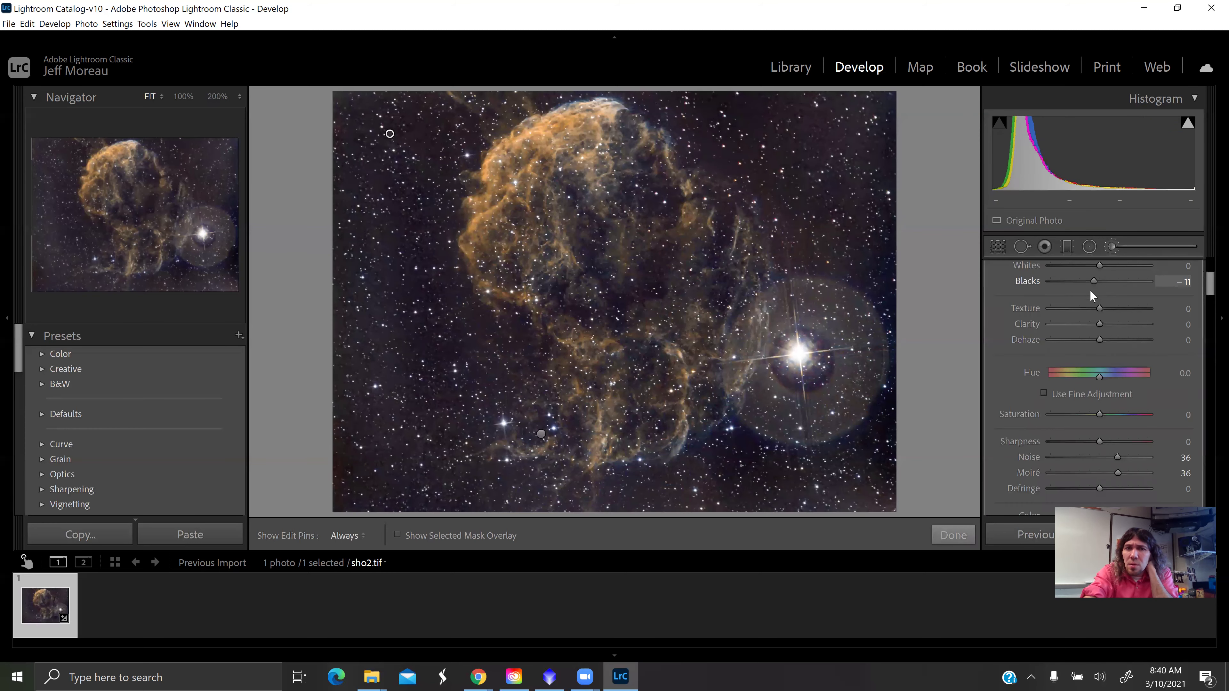
pyautogui.scroll(2, 1072, 312)
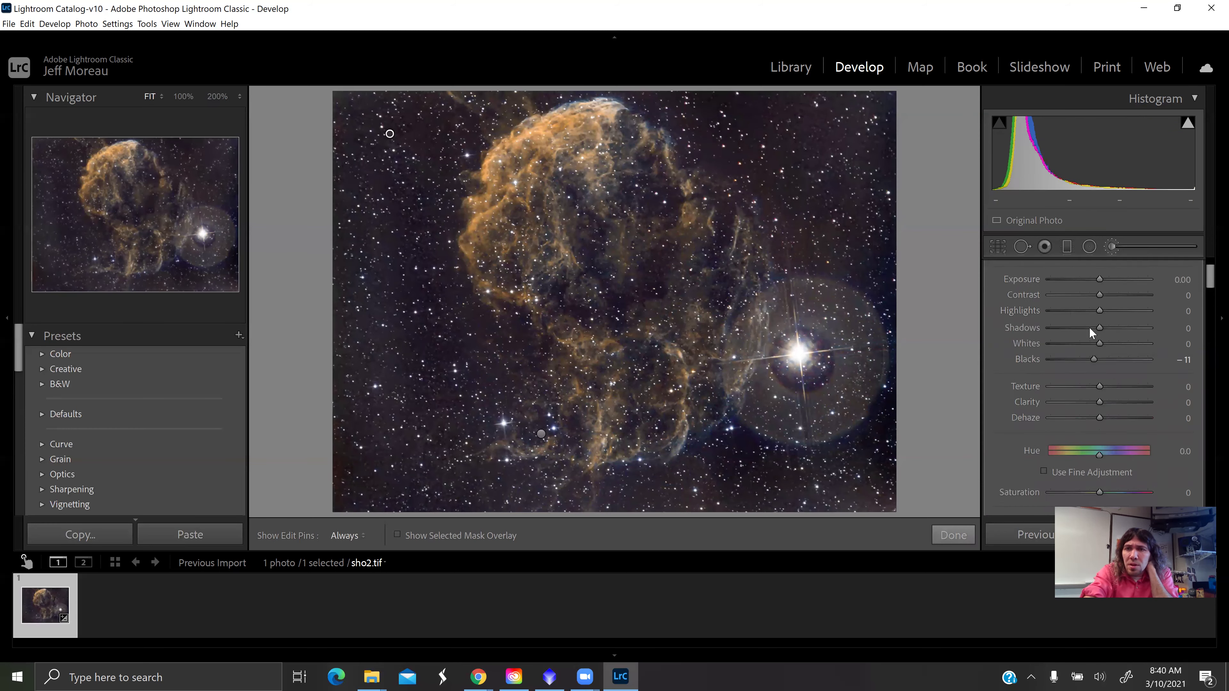
pyautogui.click(1088, 326)
pyautogui.click(1091, 310)
pyautogui.click(1089, 341)
pyautogui.moveTo(1083, 346); pyautogui.dragTo(1092, 350)
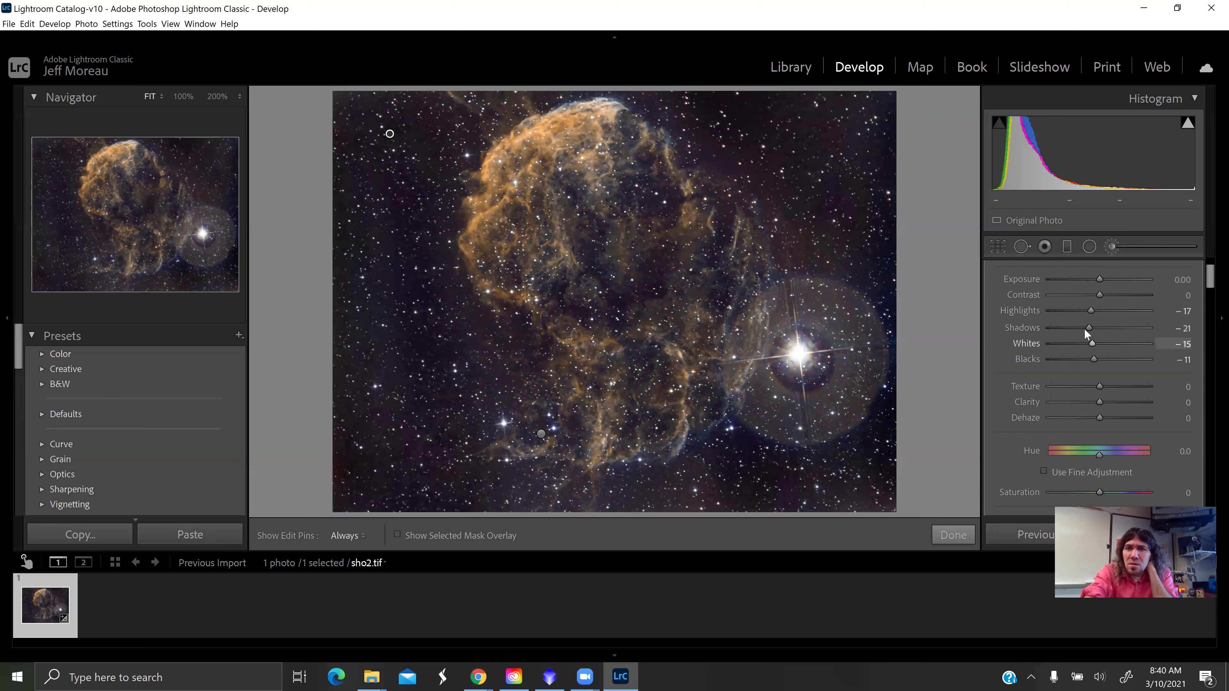
pyautogui.scroll(2, 1064, 325)
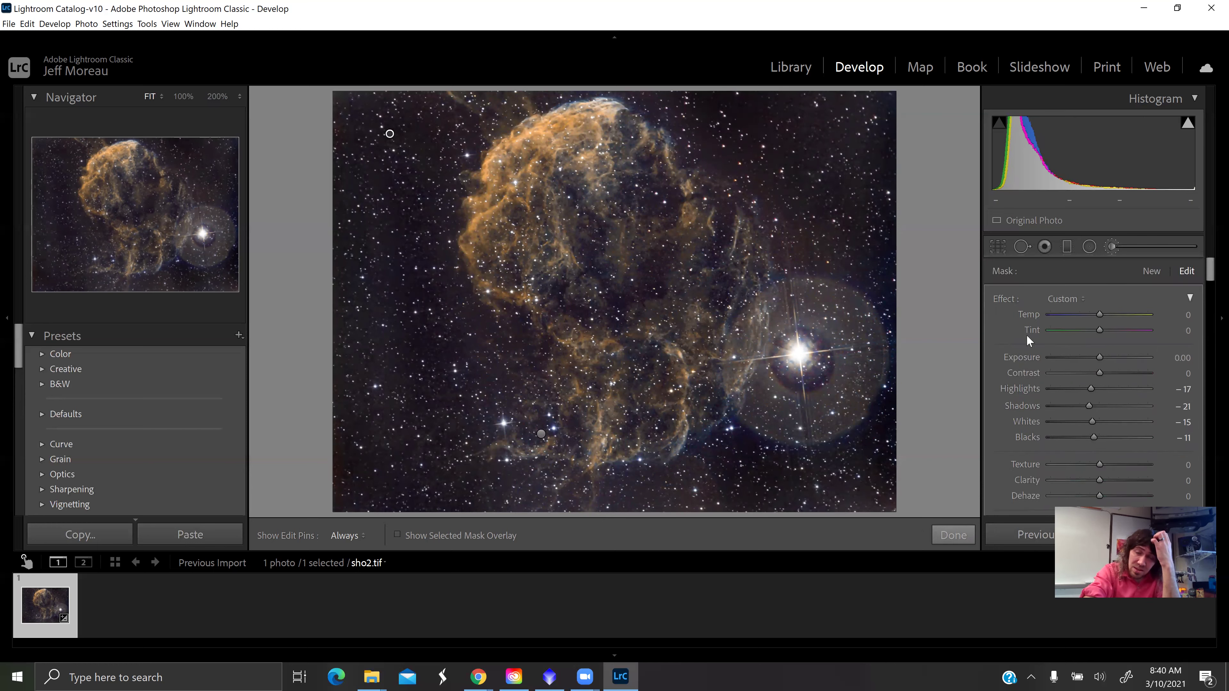
pyautogui.press('h')
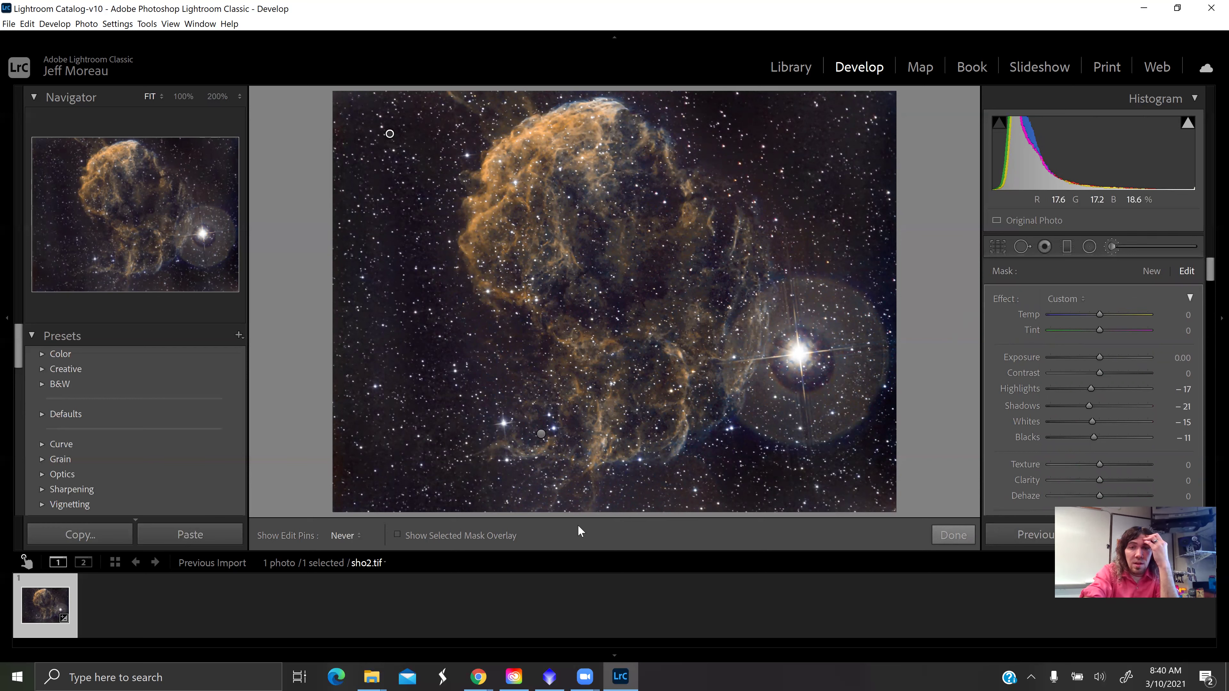
pyautogui.press('h')
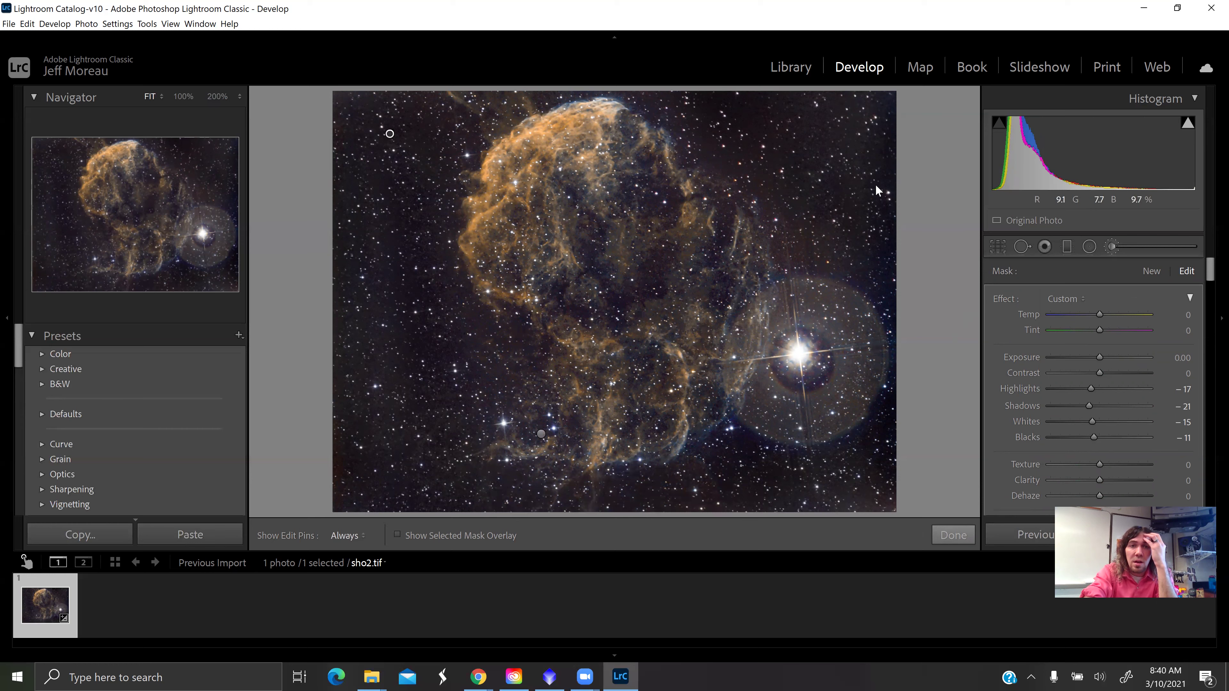
pyautogui.click(953, 535)
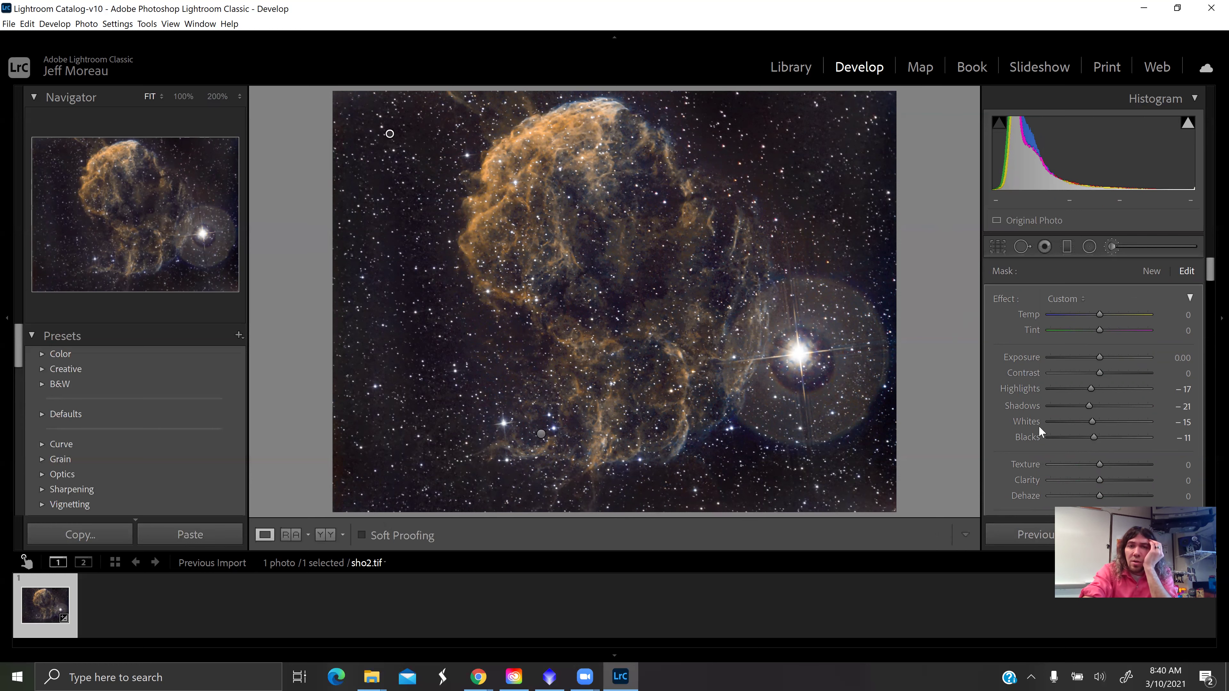
# Lower the photo's Orange luminance to -22 and Yellow luminance to -6.
pyautogui.scroll(-5, 1040, 378)
pyautogui.scroll(-5, 1036, 382)
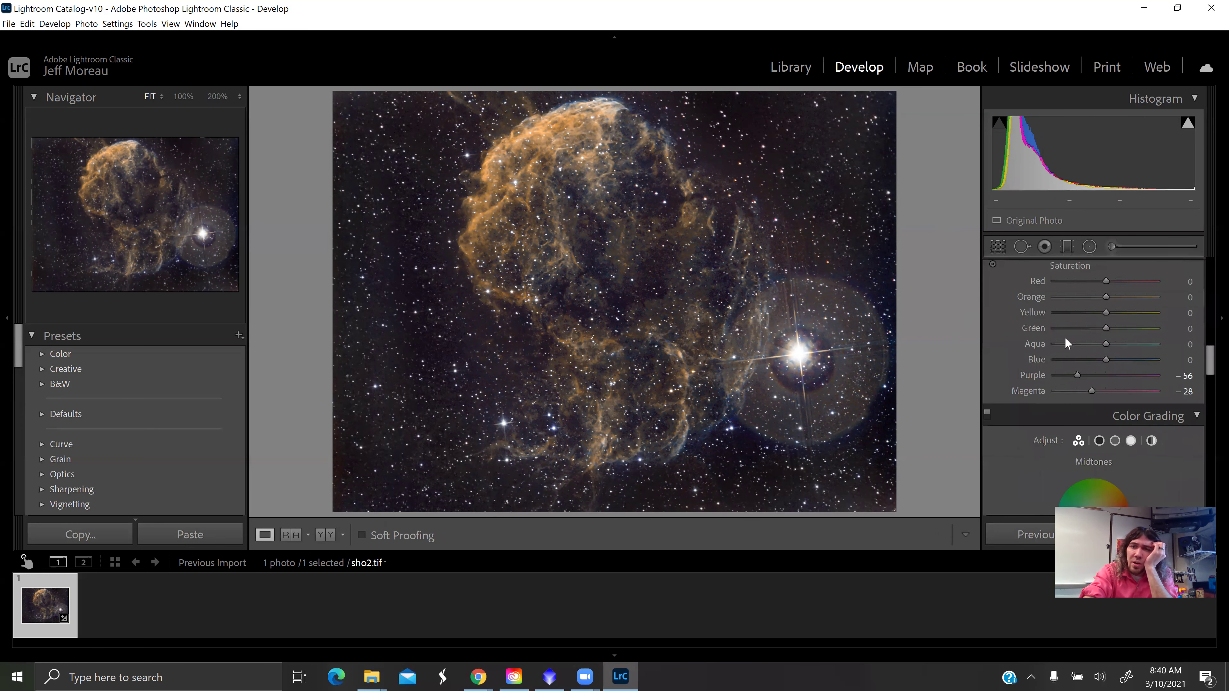
pyautogui.scroll(2, 1117, 315)
pyautogui.click(1112, 316)
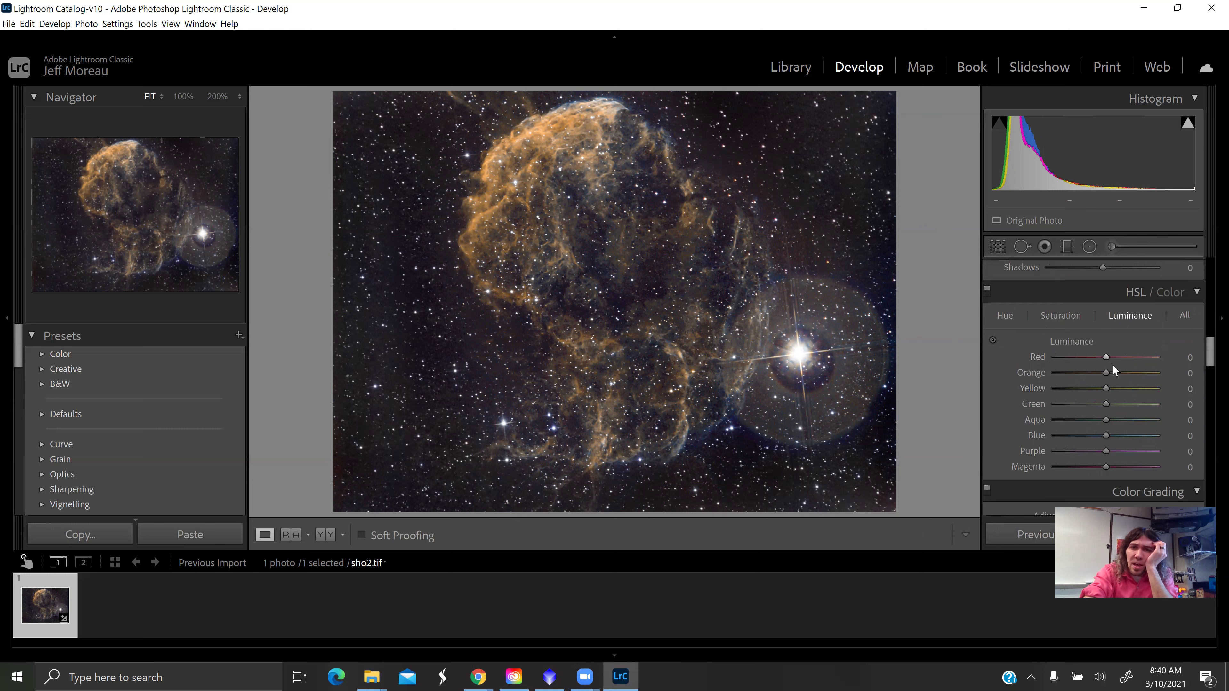
pyautogui.moveTo(1106, 372)
pyautogui.mouseDown()
pyautogui.moveTo(1125, 373)
pyautogui.moveTo(1089, 372)
pyautogui.moveTo(1129, 392)
pyautogui.moveTo(1097, 394)
pyautogui.moveTo(1108, 390)
pyautogui.mouseUp()
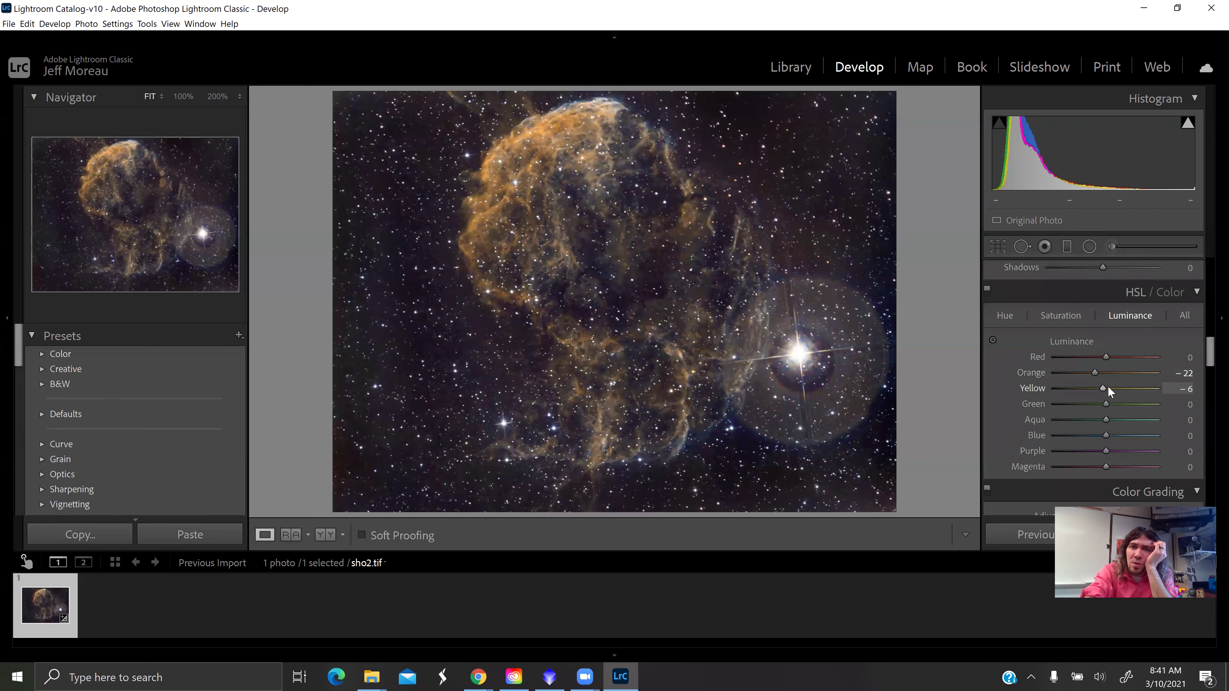
# Shift the Orange hue to -3, the Aqua hue to +43 and the Purple hue to -54.
pyautogui.click(1061, 316)
pyautogui.click(1007, 317)
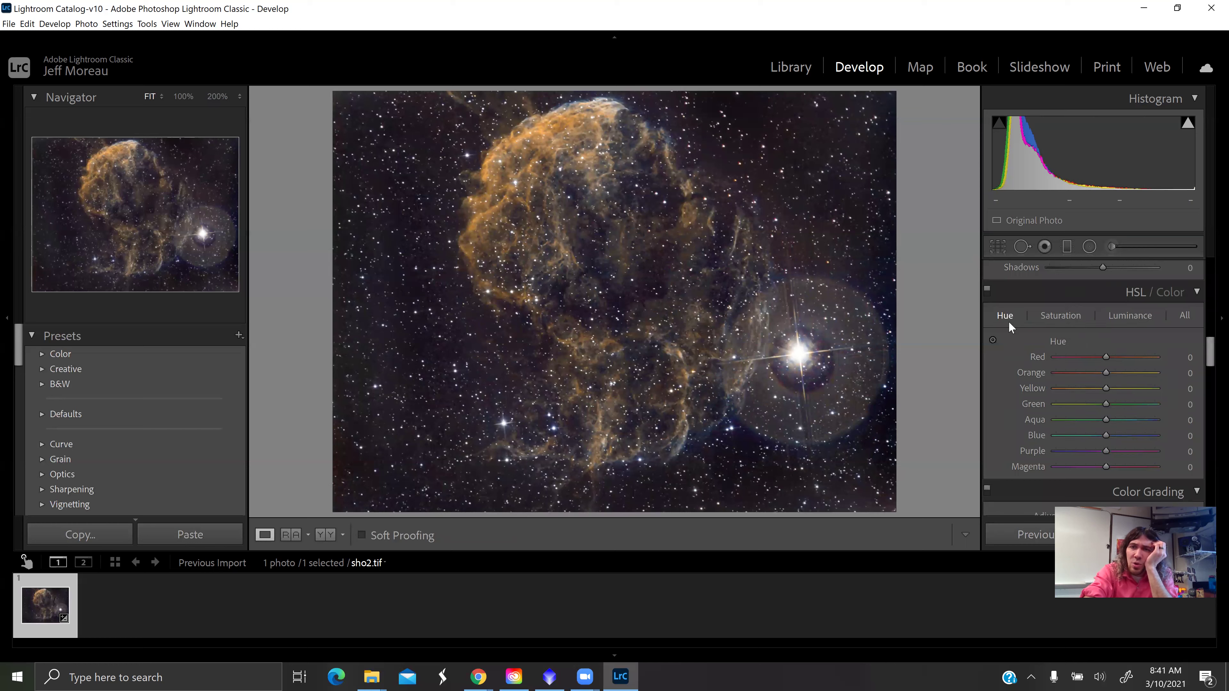
pyautogui.moveTo(1107, 373)
pyautogui.mouseDown()
pyautogui.moveTo(1096, 372)
pyautogui.moveTo(1107, 373)
pyautogui.mouseUp()
pyautogui.moveTo(1112, 436)
pyautogui.mouseDown()
pyautogui.moveTo(1141, 436)
pyautogui.moveTo(1098, 434)
pyautogui.moveTo(1108, 450)
pyautogui.moveTo(1077, 452)
pyautogui.moveTo(1120, 417)
pyautogui.mouseUp()
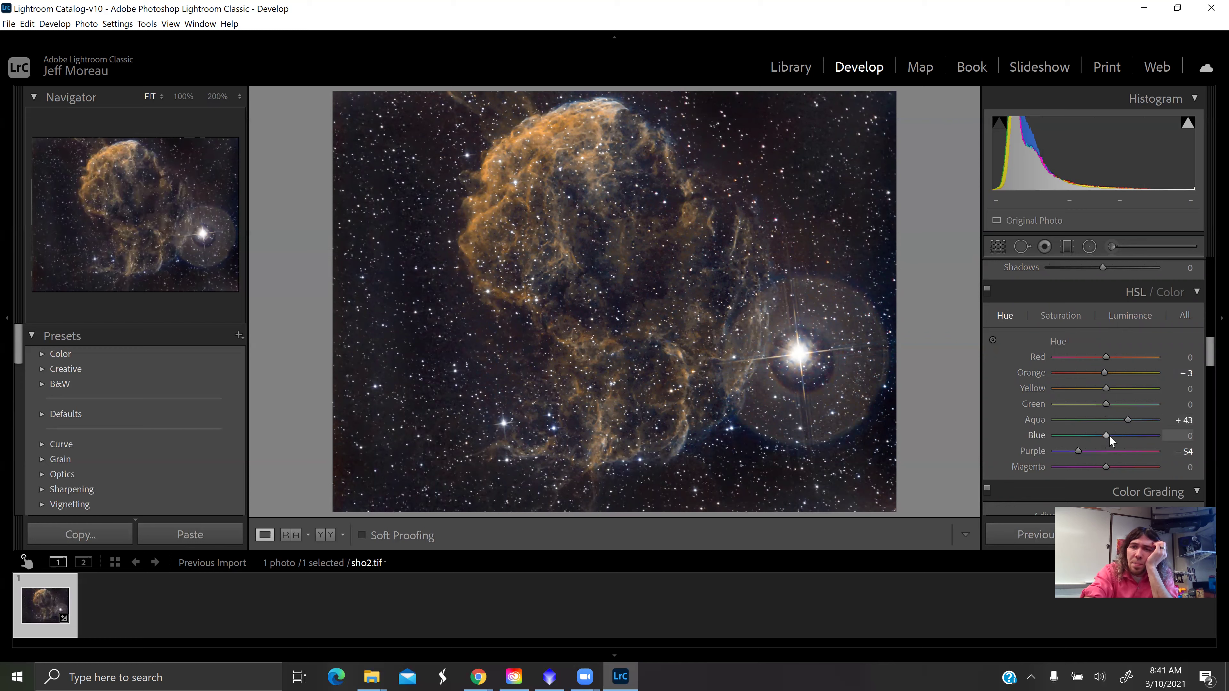
# Raise the Blue luminance to +45 and the Blue saturation to +2, and review the hue and saturation settings.
pyautogui.click(1067, 319)
pyautogui.click(1124, 316)
pyautogui.moveTo(1109, 429)
pyautogui.mouseDown()
pyautogui.moveTo(1137, 432)
pyautogui.moveTo(1081, 435)
pyautogui.moveTo(1129, 432)
pyautogui.mouseUp()
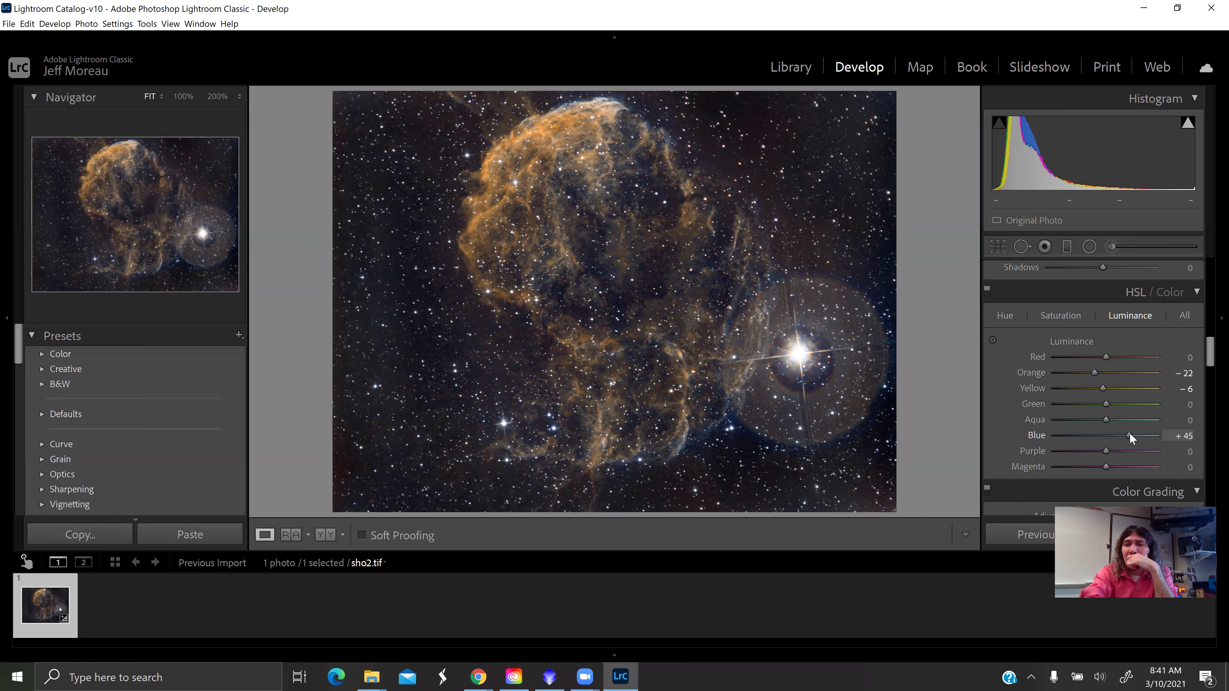
pyautogui.click(1069, 319)
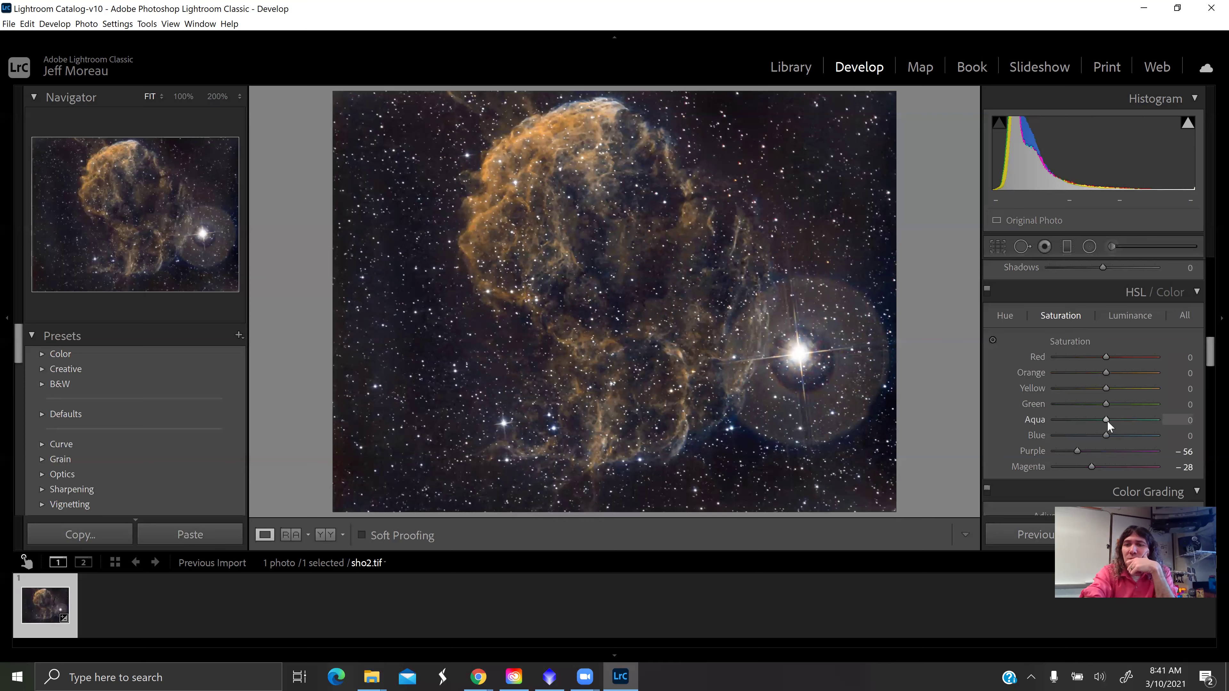
pyautogui.moveTo(1109, 437); pyautogui.dragTo(1110, 435)
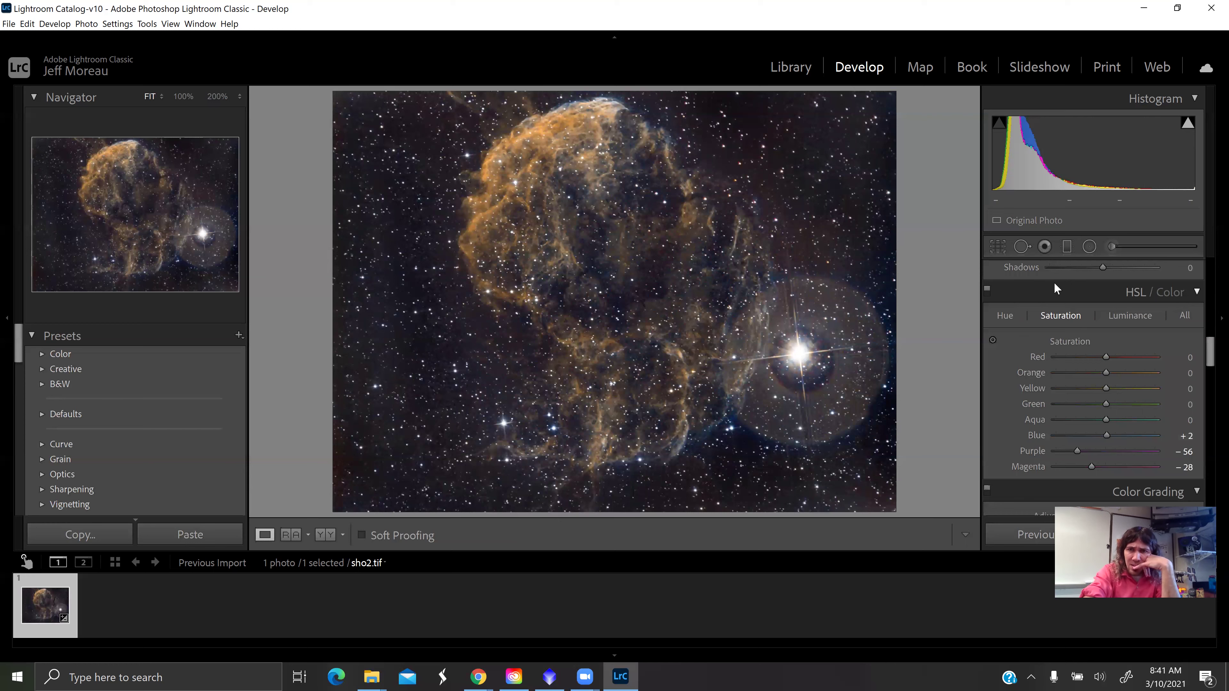
pyautogui.click(1015, 318)
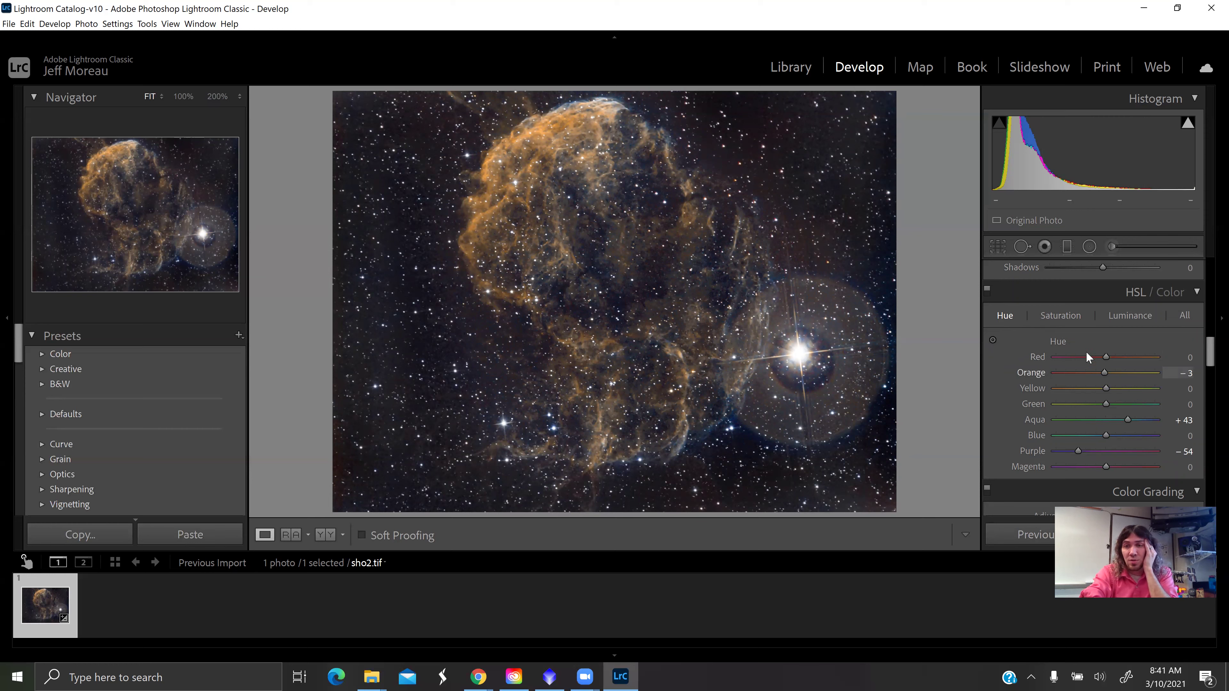
pyautogui.click(1056, 316)
pyautogui.scroll(-3, 1005, 373)
pyautogui.scroll(10, 1064, 339)
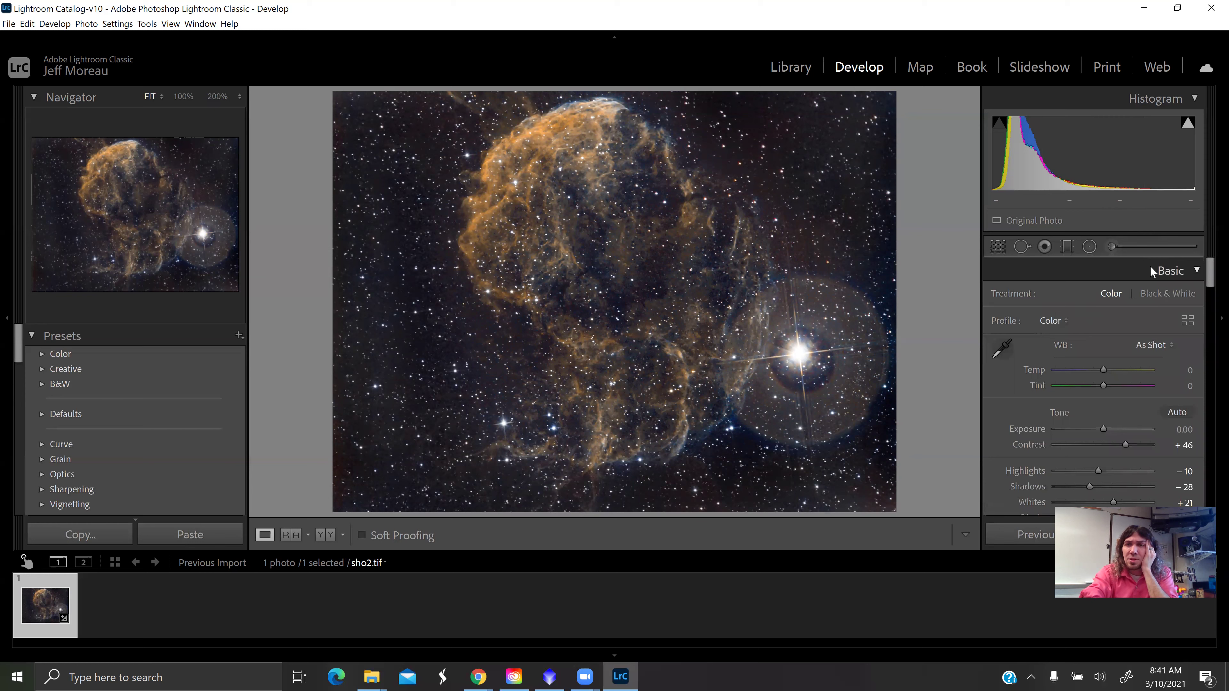
# Start another Adjustment Brush mask with a brush size of 15.1 and paint it over the dark background beside the nebula.
pyautogui.click(1112, 246)
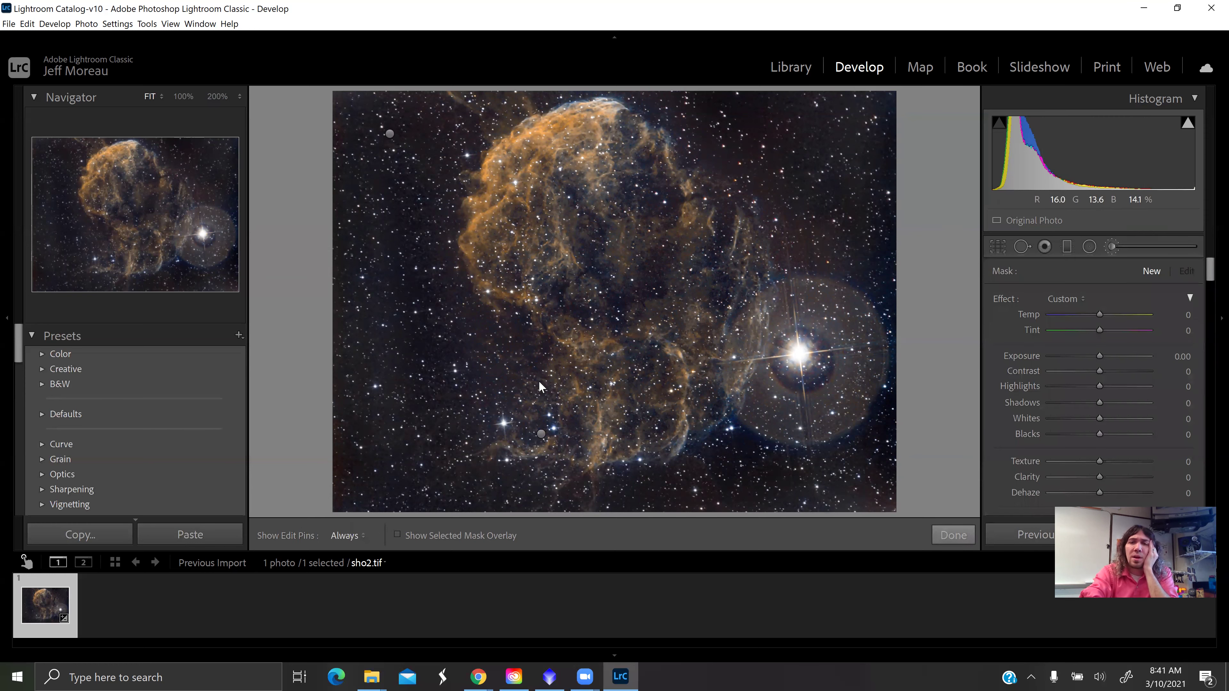
pyautogui.scroll(-5, 1041, 362)
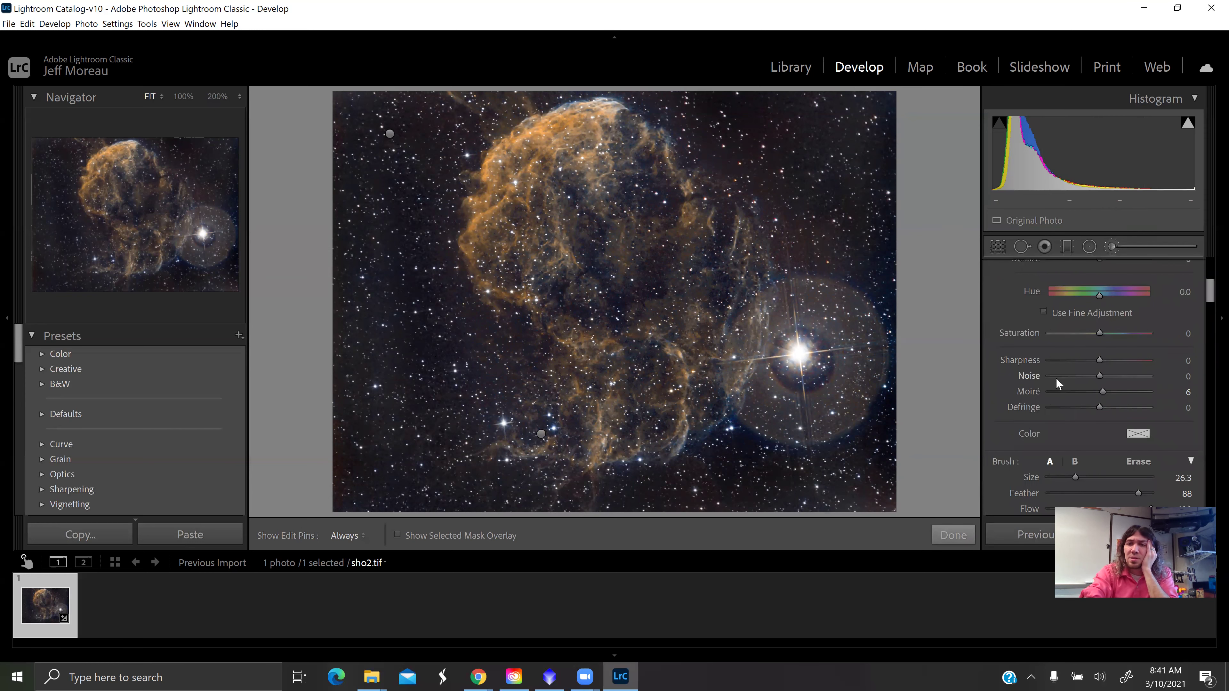
pyautogui.scroll(-2, 1056, 383)
pyautogui.click(1064, 399)
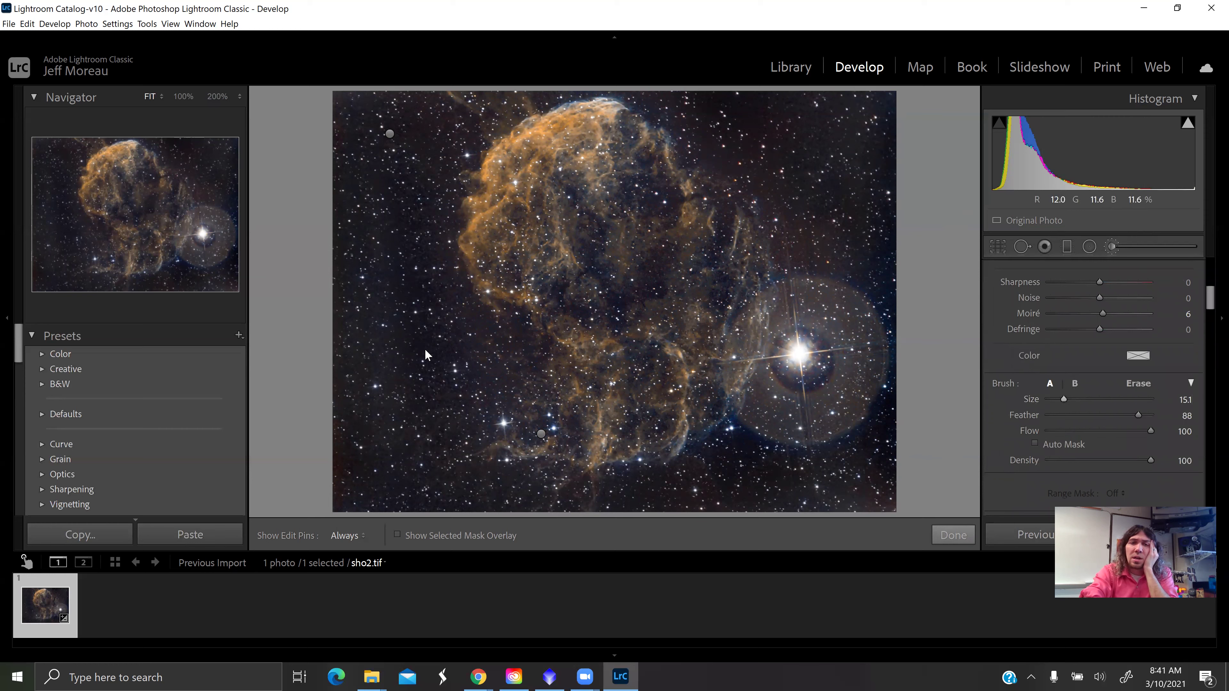
pyautogui.press('h')
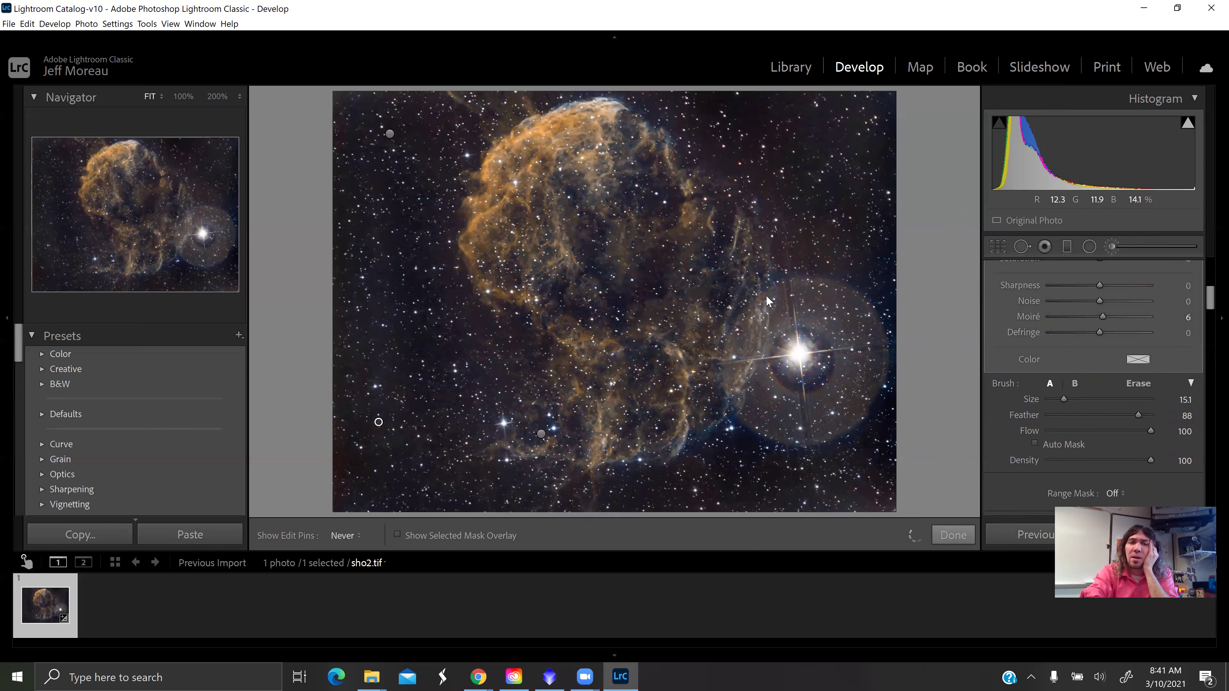
pyautogui.press('h')
# Set the newest background mask's Shadows to -20 and Blacks to -9.
pyautogui.scroll(2, 1014, 299)
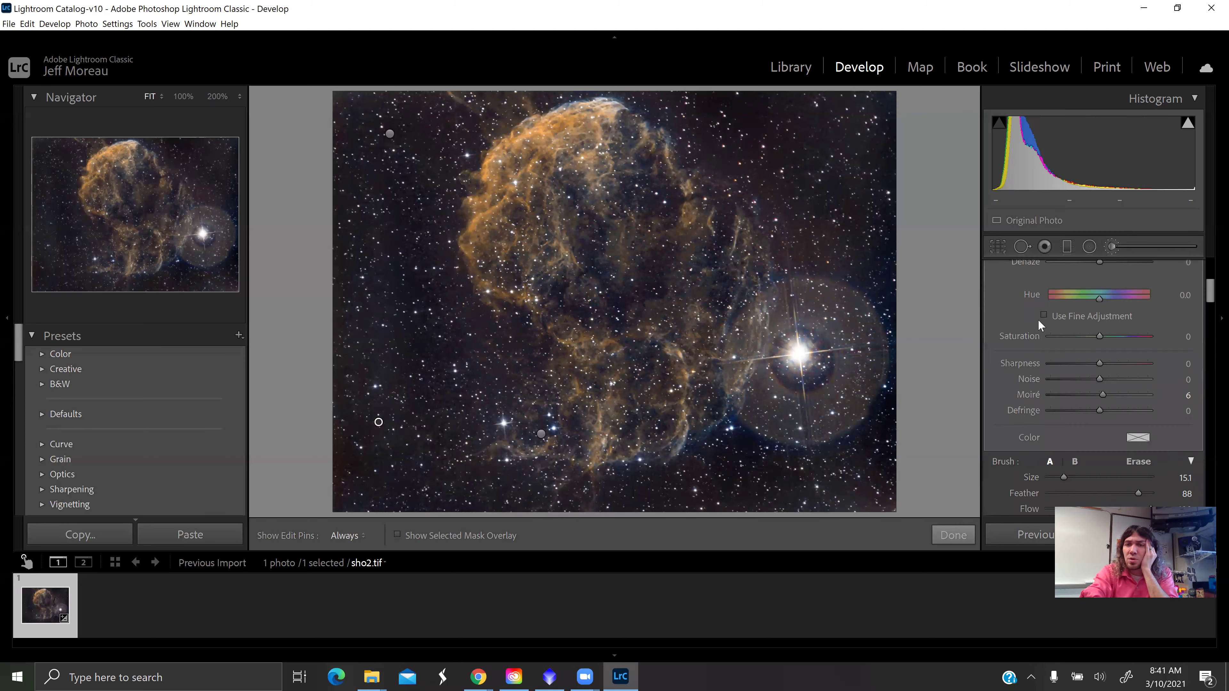
pyautogui.scroll(3, 1040, 324)
pyautogui.moveTo(1056, 357); pyautogui.dragTo(1088, 329)
# Toggle the edit pins' visibility and examine the background around the nebula.
pyautogui.press('h')
pyautogui.press('h')
pyautogui.press('h')
pyautogui.press('h')
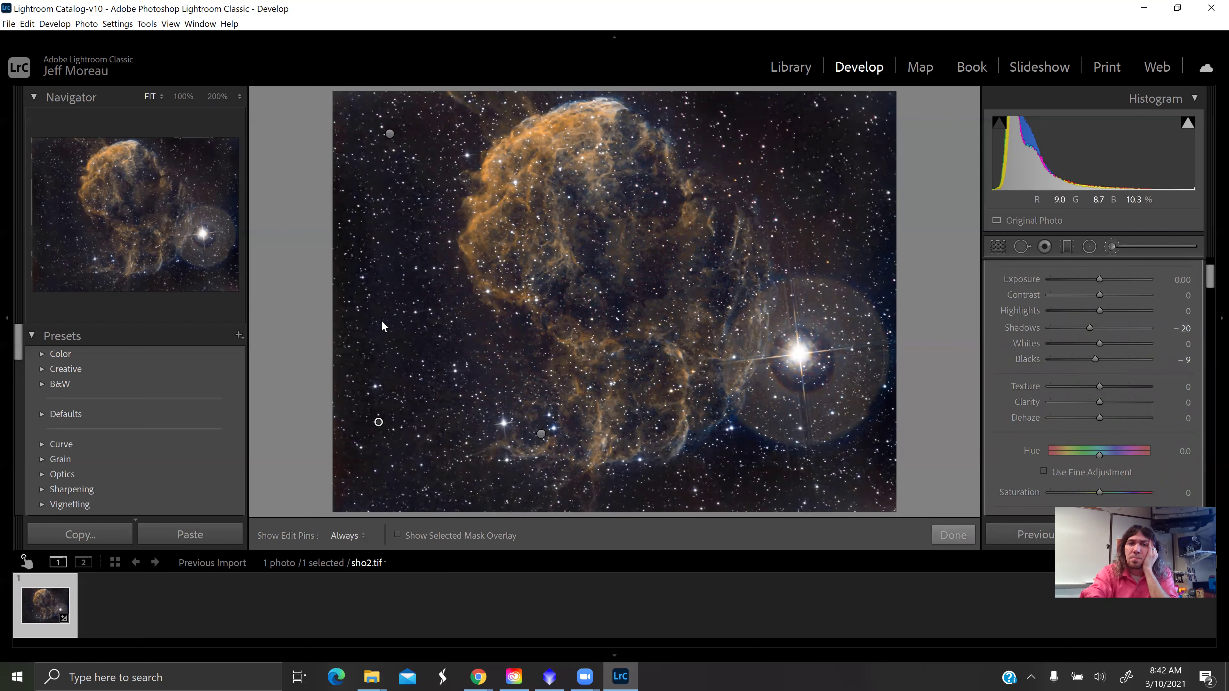
pyautogui.press('h')
pyautogui.press('h')
pyautogui.press('h')
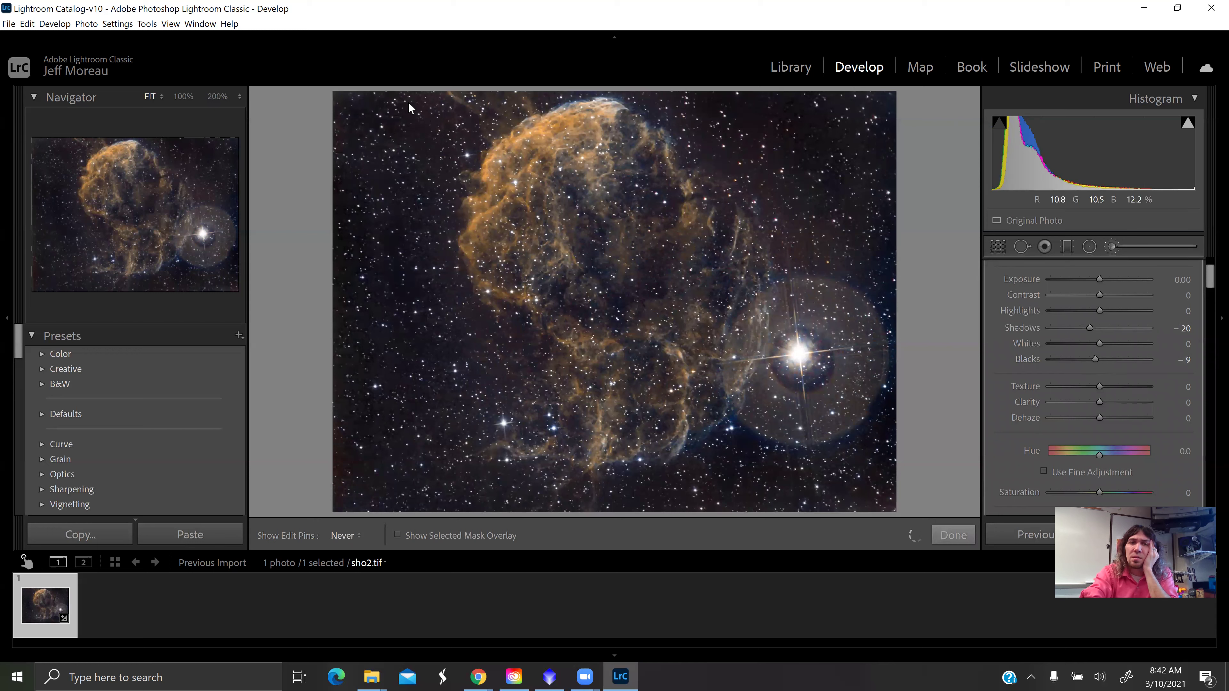
pyautogui.press('h')
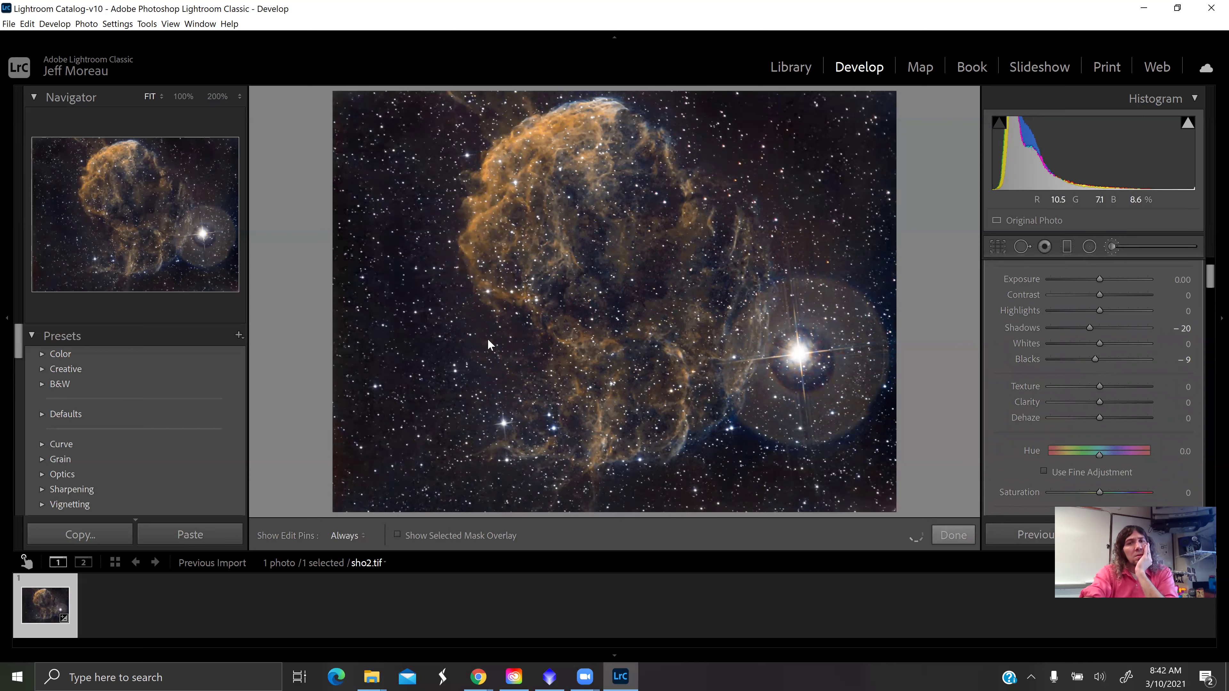
pyautogui.press('h')
pyautogui.press('h')
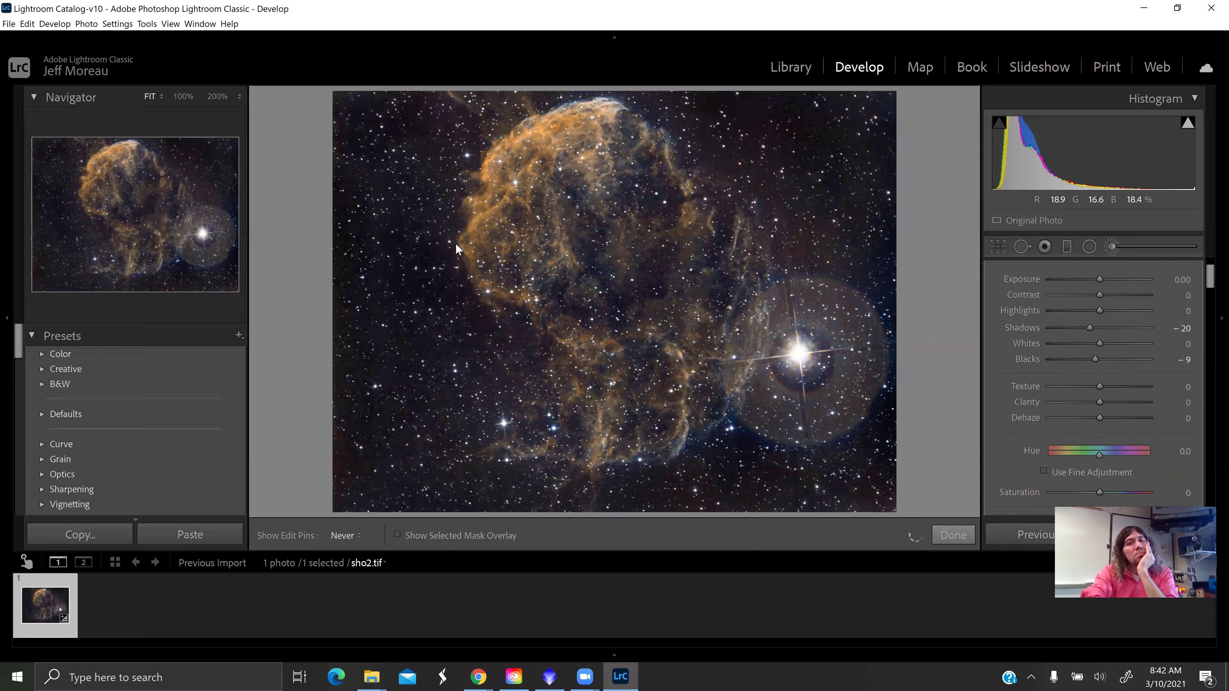
# Compare the nebula and its background with the edit pins hidden and shown, and finish the Adjustment Brush session.
pyautogui.press('h')
pyautogui.press('h')
pyautogui.press('h')
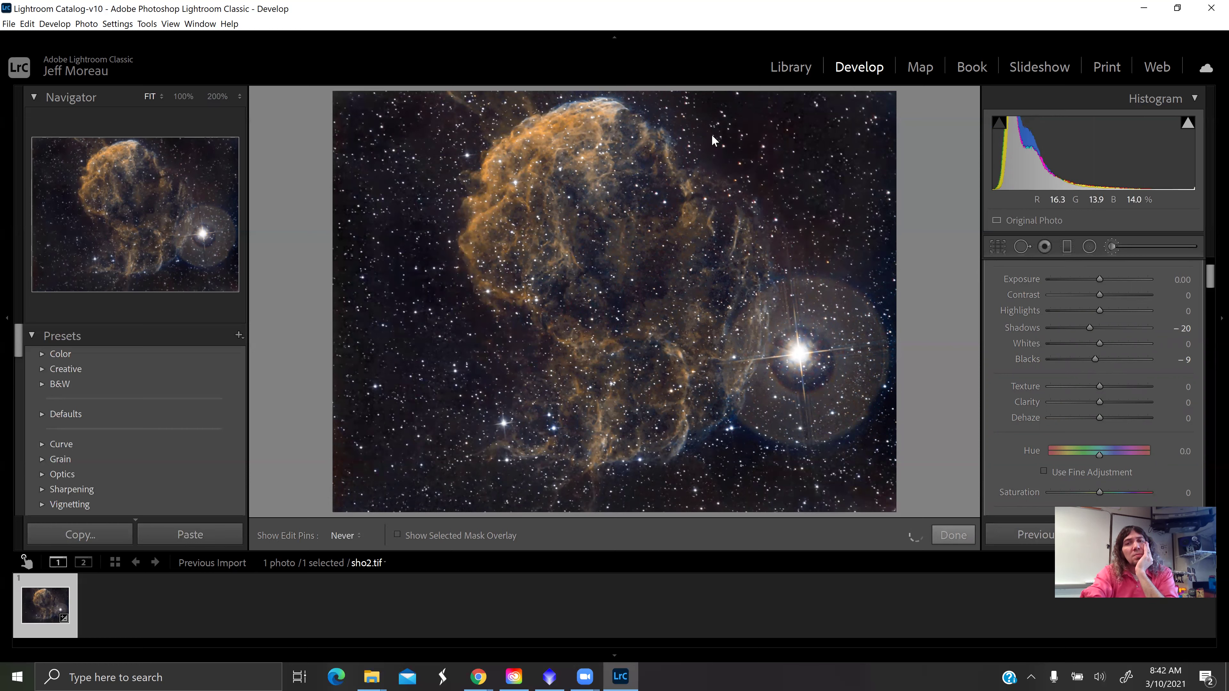
pyautogui.press('h')
pyautogui.press('h')
pyautogui.press('h')
pyautogui.press('h')
pyautogui.press('h')
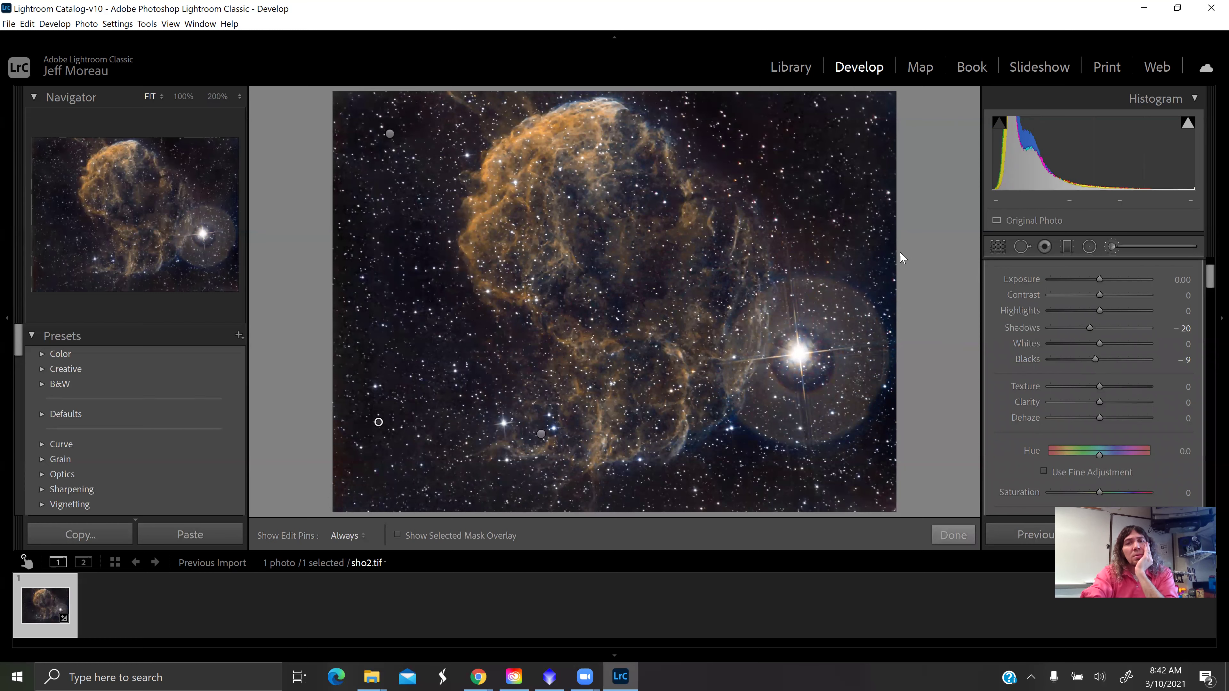
pyautogui.press('h')
pyautogui.press('h')
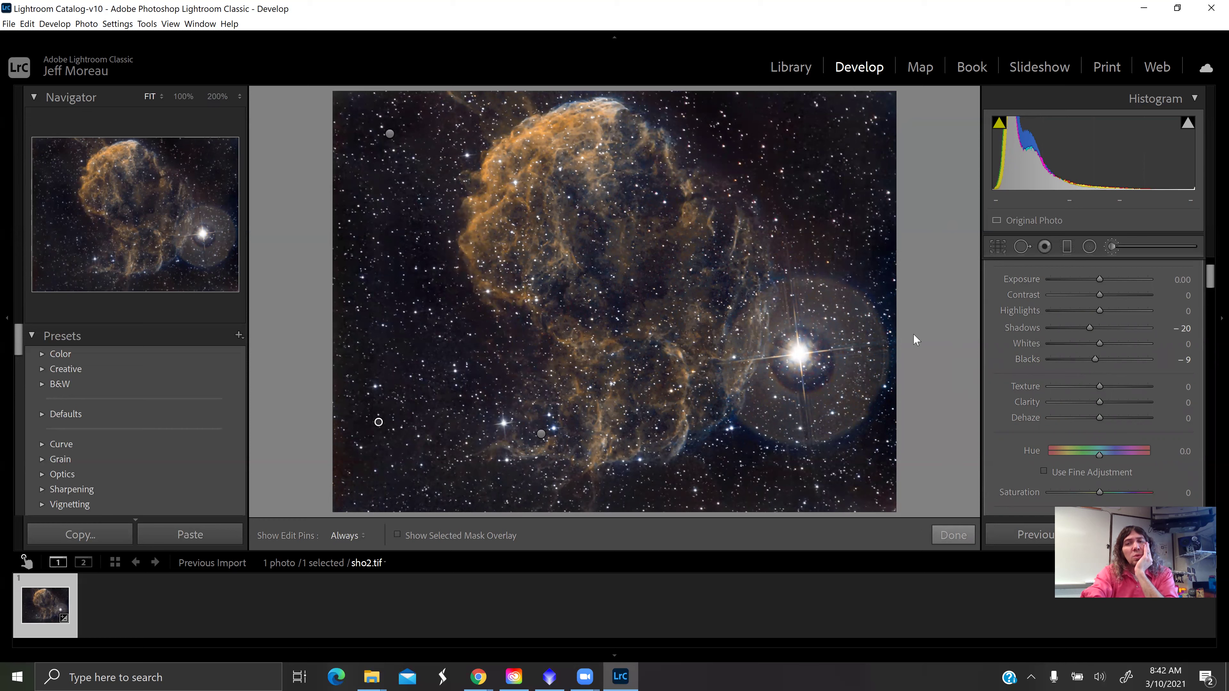
pyautogui.click(953, 535)
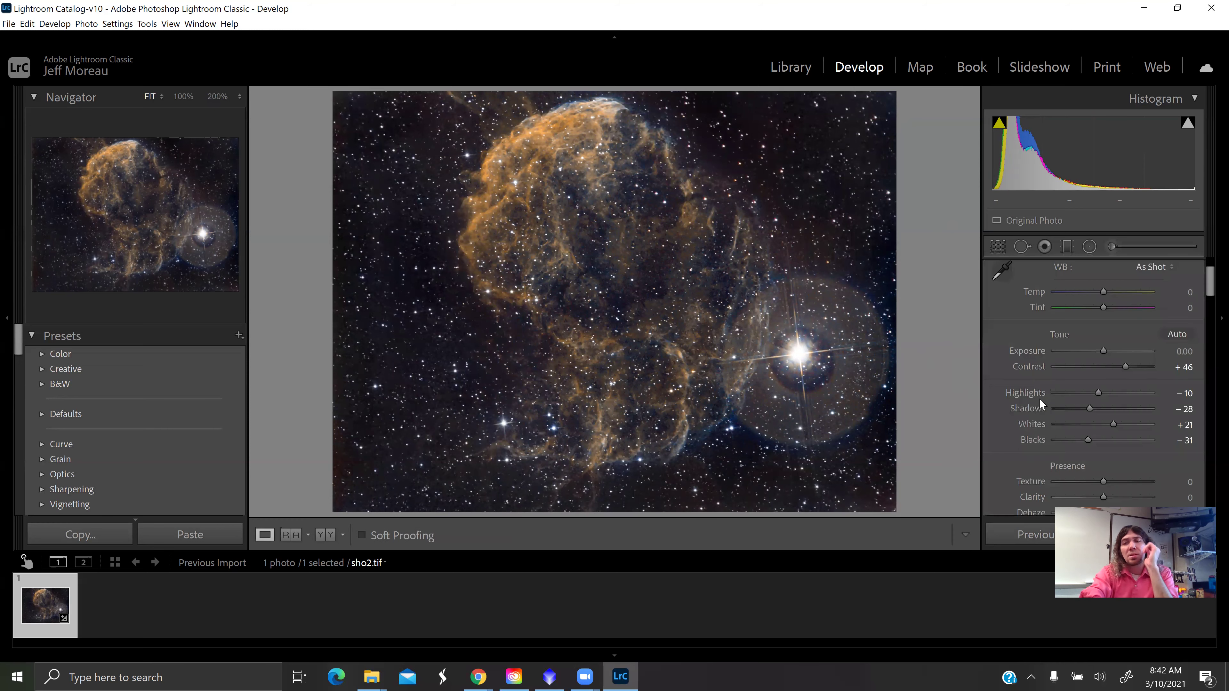
# Set the photo's overall Vibrance to +37 and Saturation to +14.
pyautogui.scroll(-3, 1039, 398)
pyautogui.moveTo(1130, 382); pyautogui.dragTo(1121, 382)
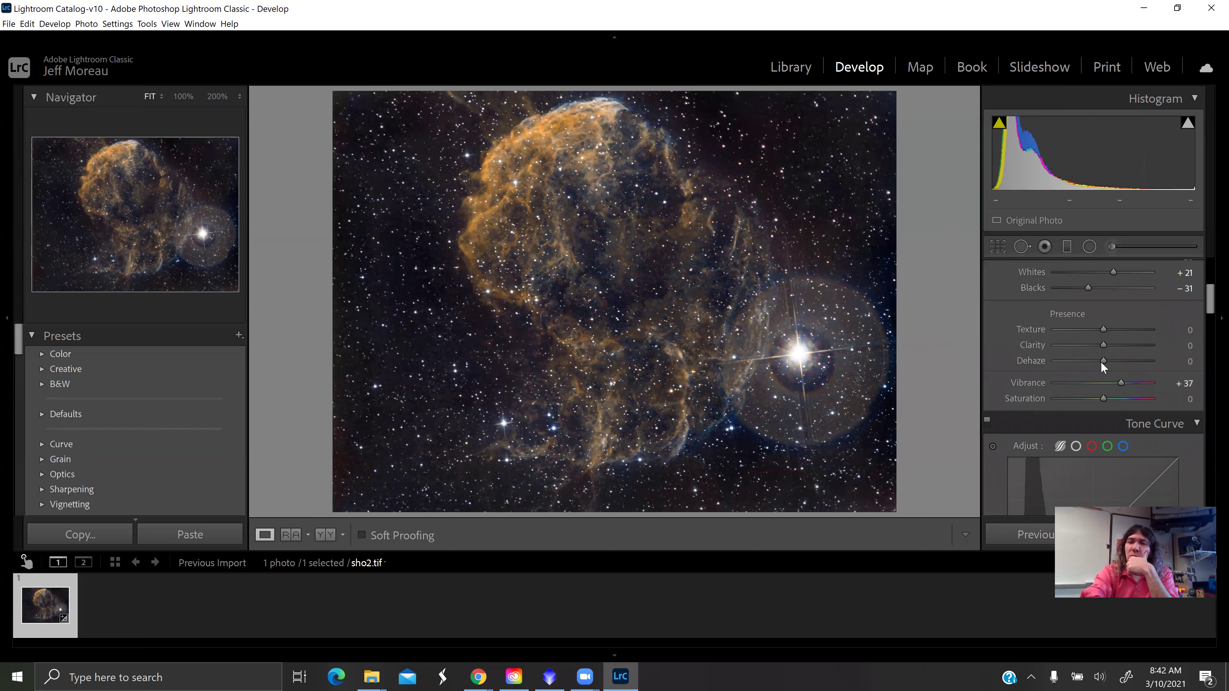
pyautogui.click(1110, 398)
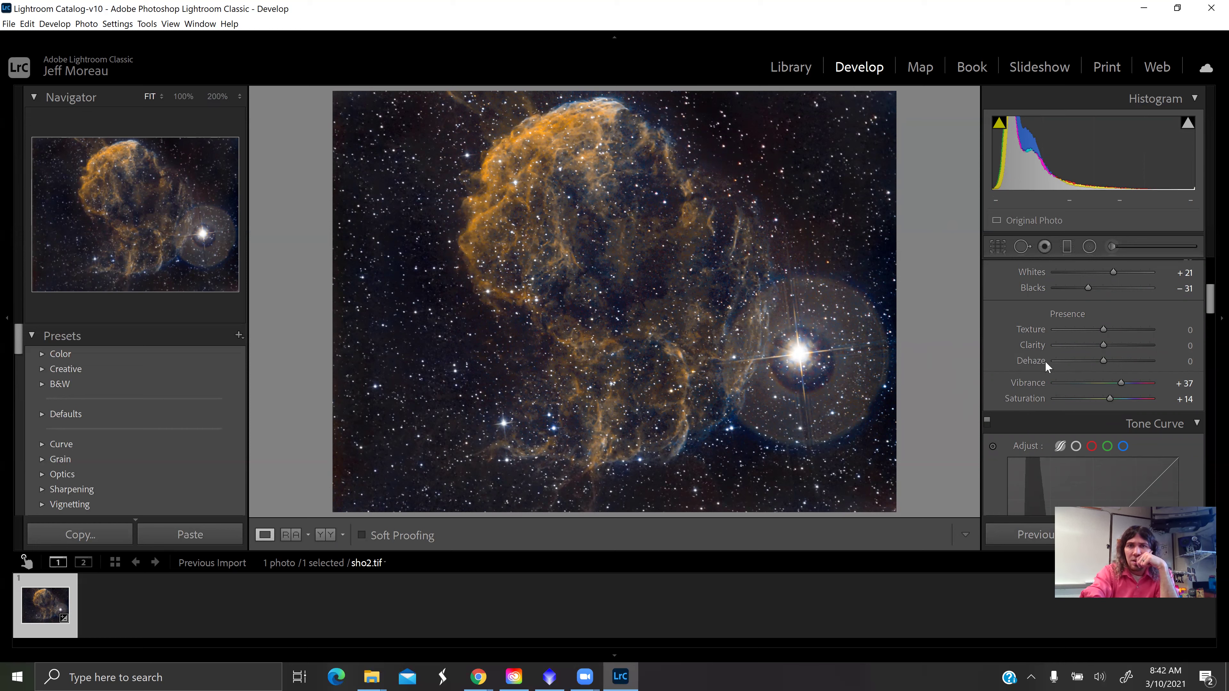
# Raise the HSL luminance of Orange to +24 and Yellow to +18.
pyautogui.scroll(5, 1023, 353)
pyautogui.scroll(-10, 1034, 363)
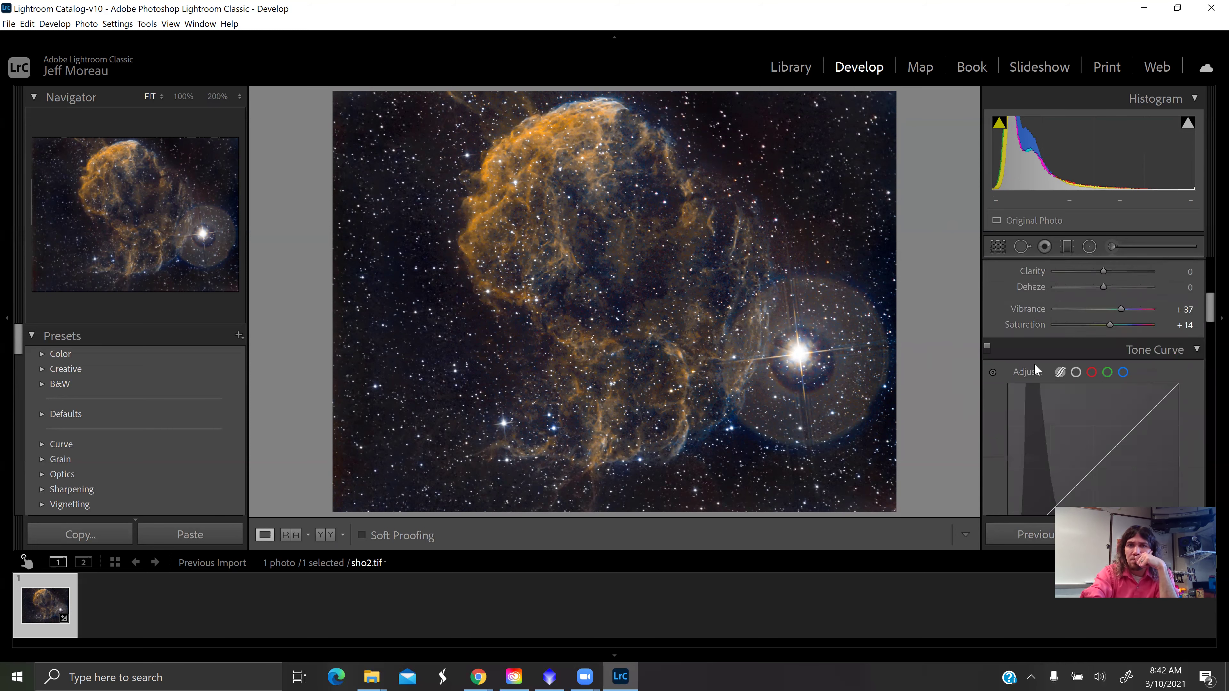
pyautogui.click(1112, 316)
pyautogui.moveTo(1107, 371); pyautogui.dragTo(1118, 379)
pyautogui.click(1114, 389)
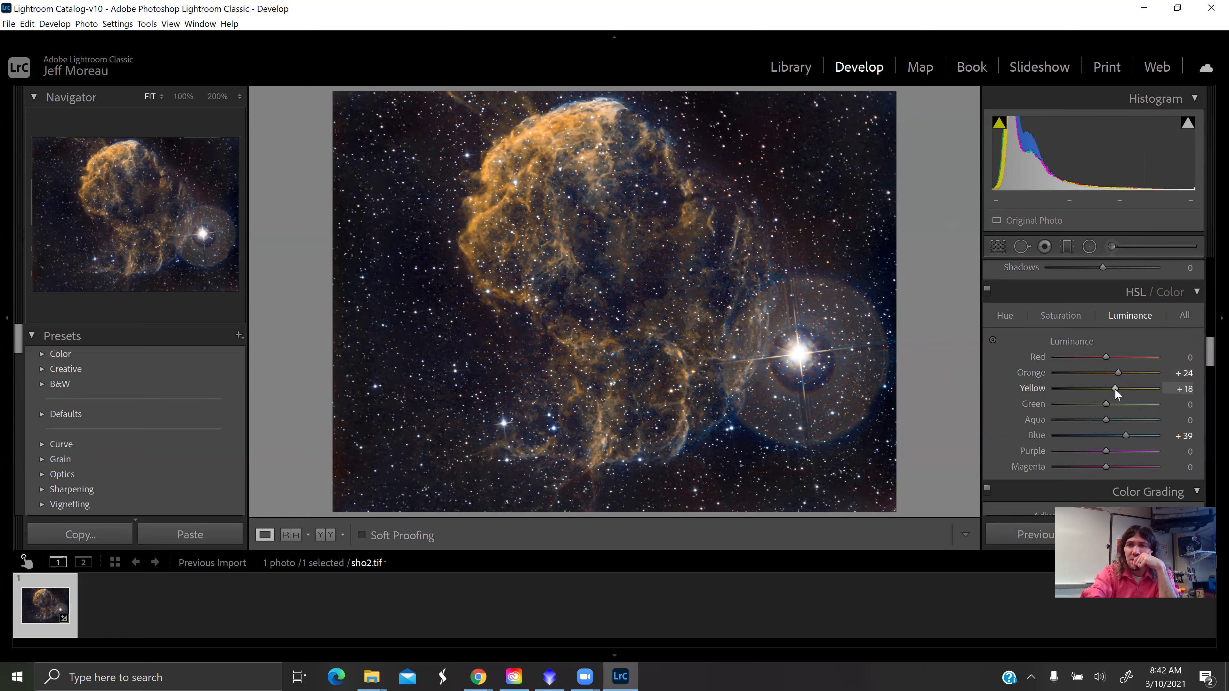
# Try different Green luminance values, reset that color, and lower the Red luminance to -31.
pyautogui.moveTo(1135, 406); pyautogui.dragTo(1057, 407)
pyautogui.doubleClick(1146, 407)
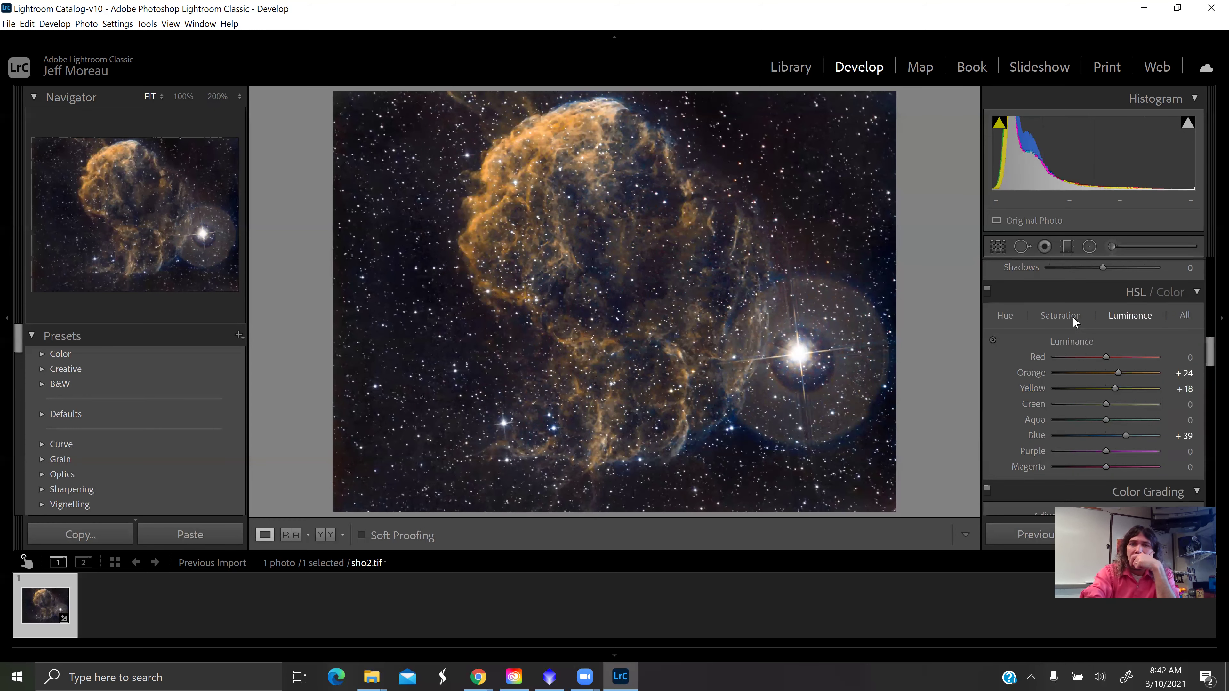
pyautogui.moveTo(1125, 359); pyautogui.dragTo(1079, 363)
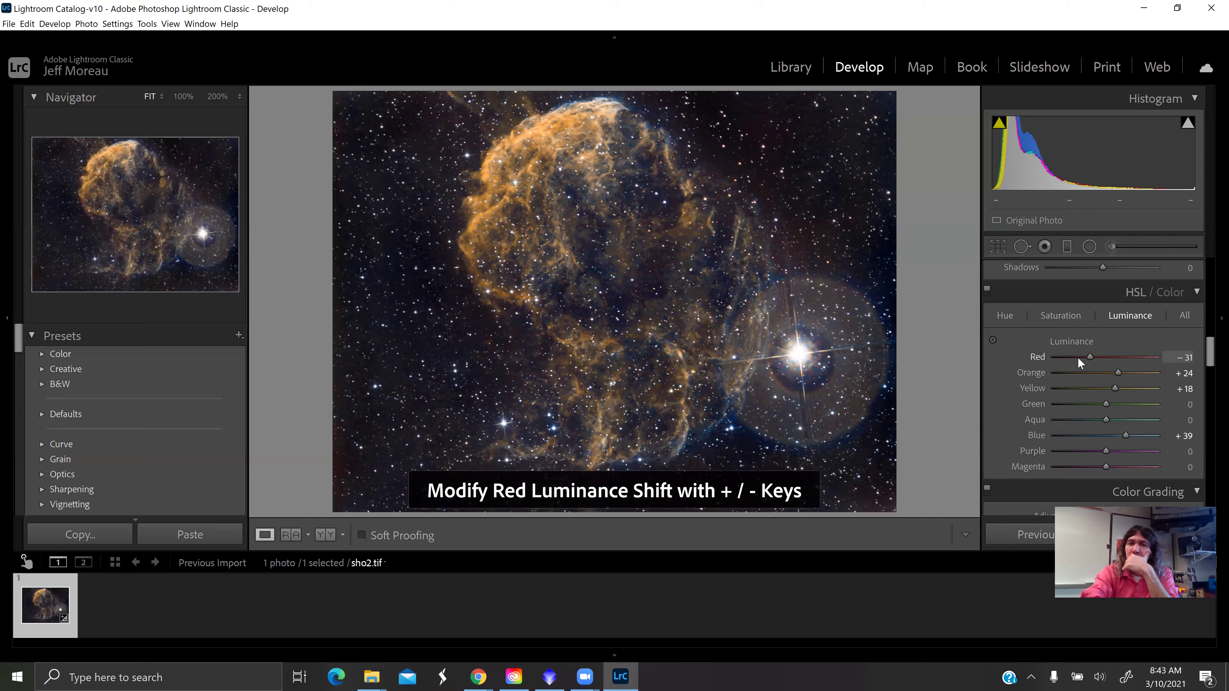
# Review the HSL hue settings and inspect the upper part of the nebula at 100% magnification.
pyautogui.click(1007, 315)
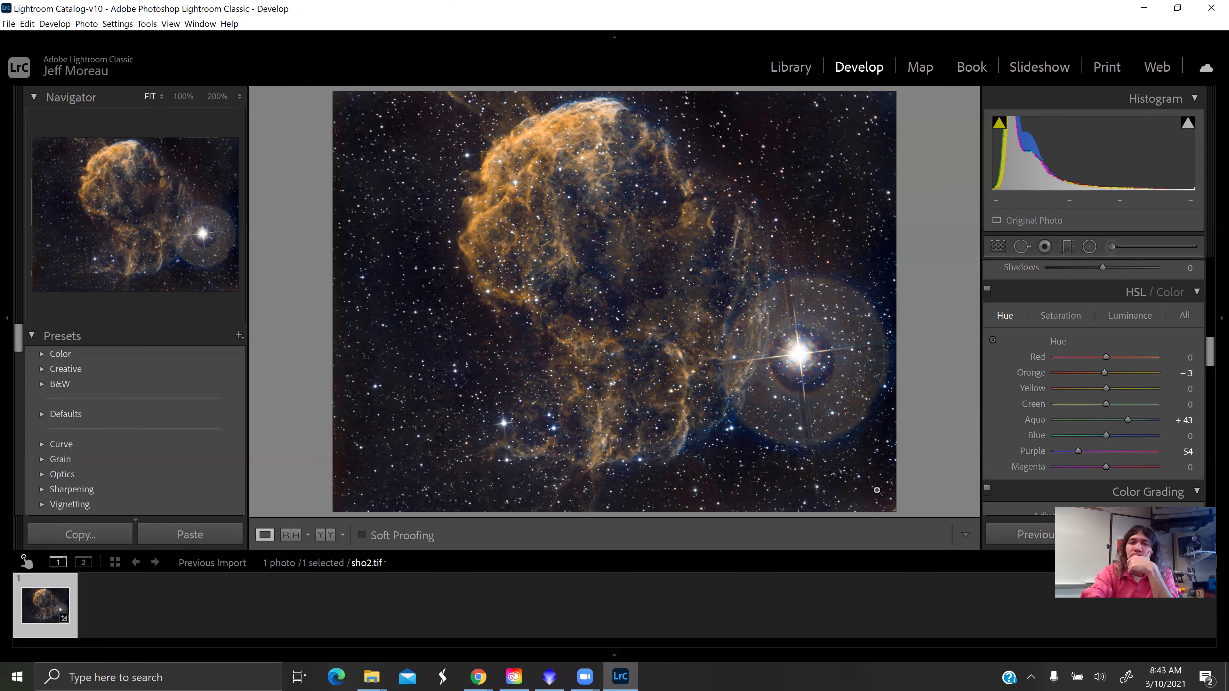
pyautogui.click(625, 131)
pyautogui.moveTo(643, 146); pyautogui.dragTo(750, 216)
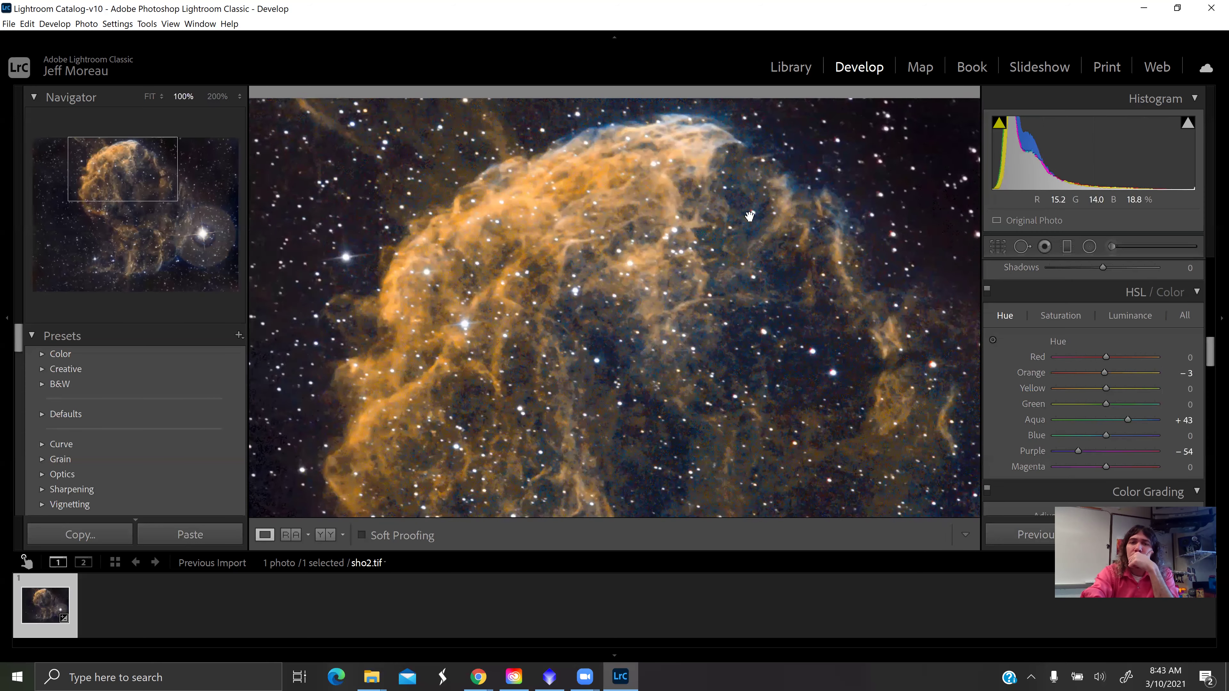
pyautogui.click(749, 221)
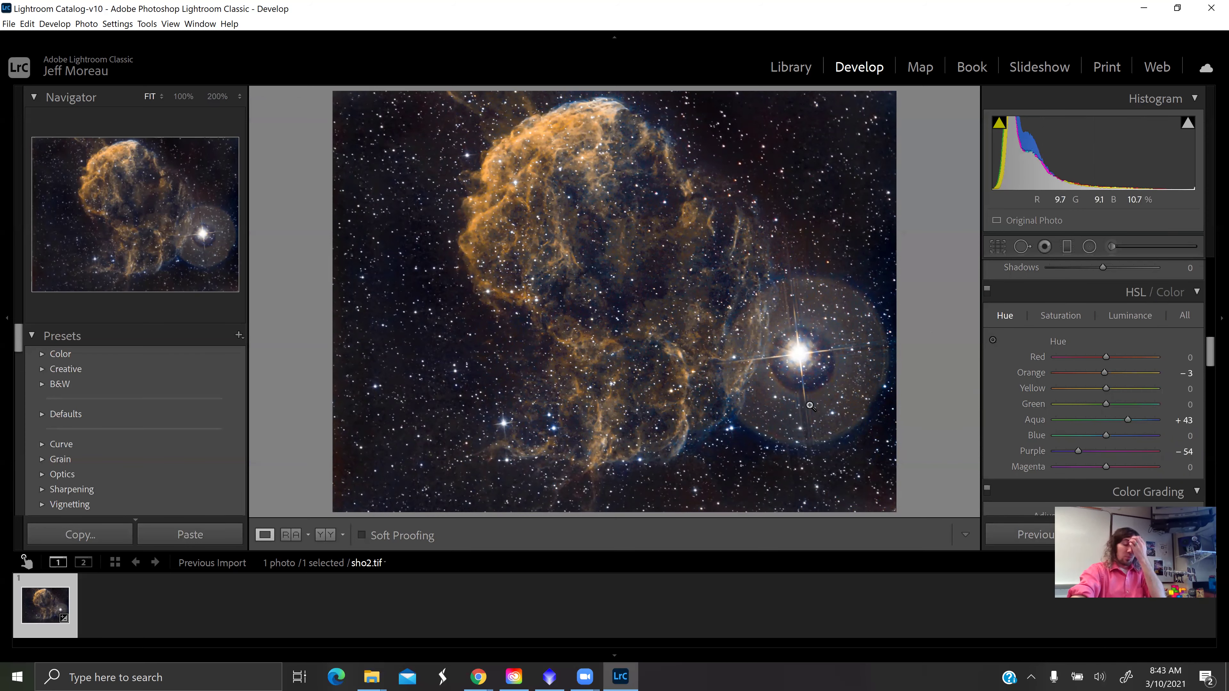
# Export the photo with the custom file name ic443-sho2-h1-03-09-2021 and resizing turned off.
pyautogui.hotkey('ctrl', 'shift', 'e')
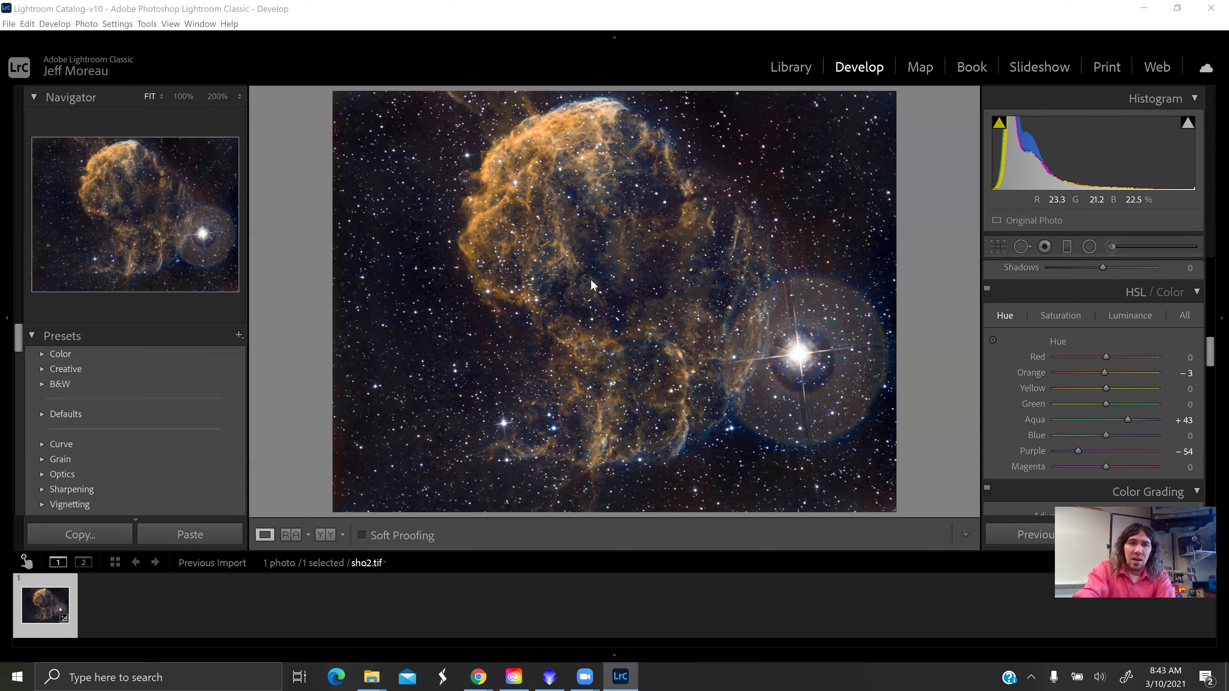
pyautogui.click(483, 166)
pyautogui.click(482, 164)
pyautogui.press('BackSpace')
pyautogui.write('9-2021')
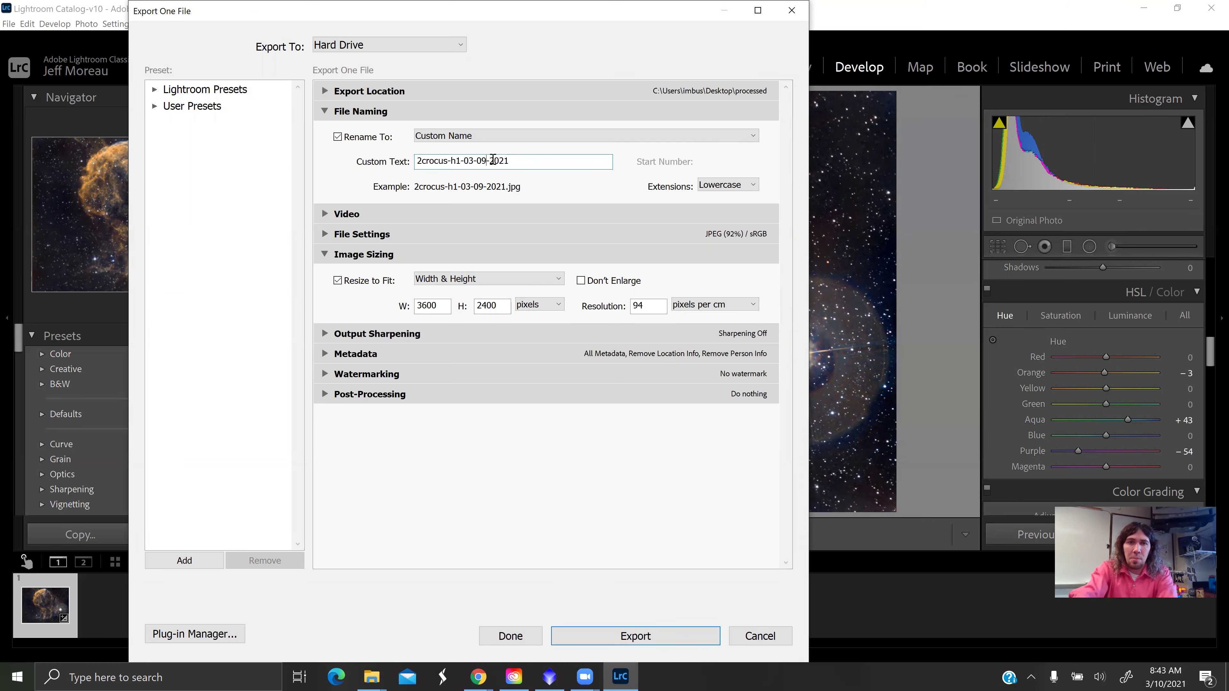
pyautogui.doubleClick(447, 162)
pyautogui.write('ic443')
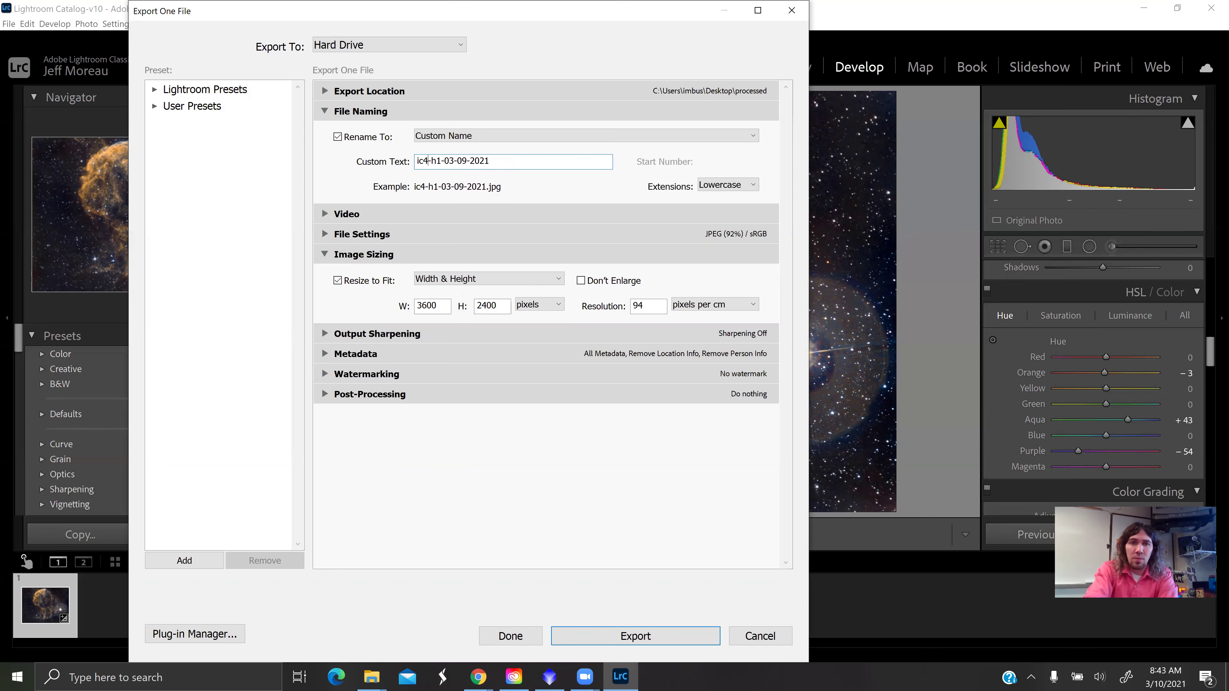
pyautogui.write('-')
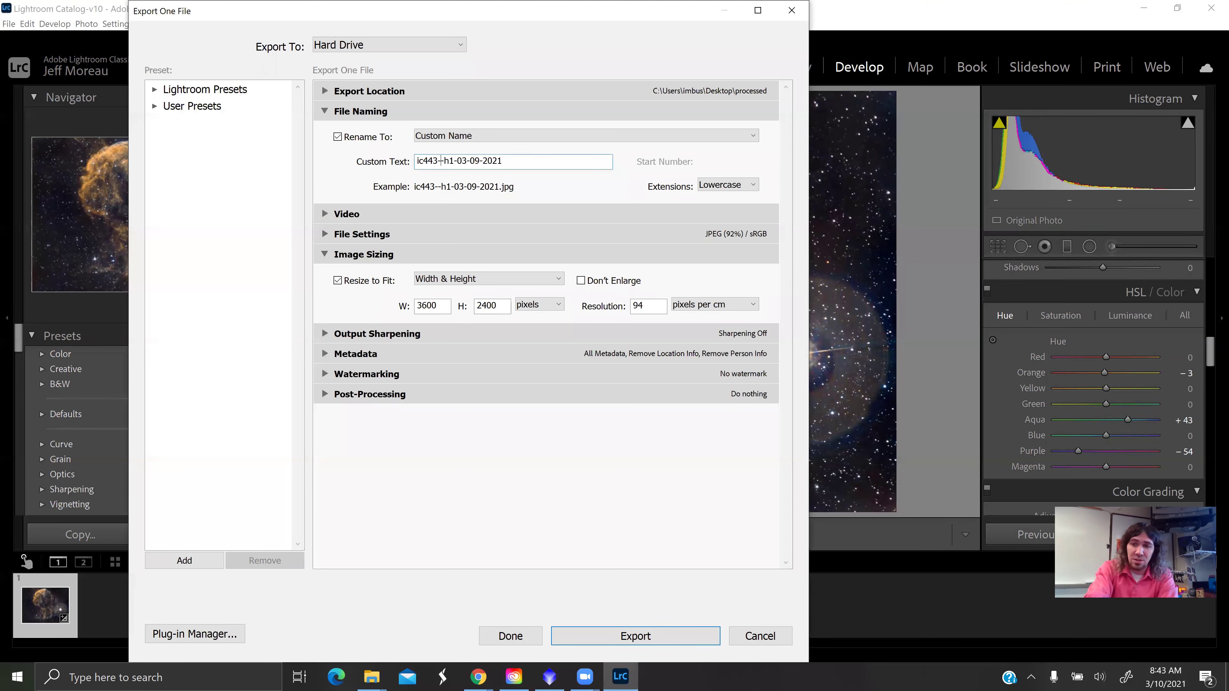
pyautogui.write('sho2')
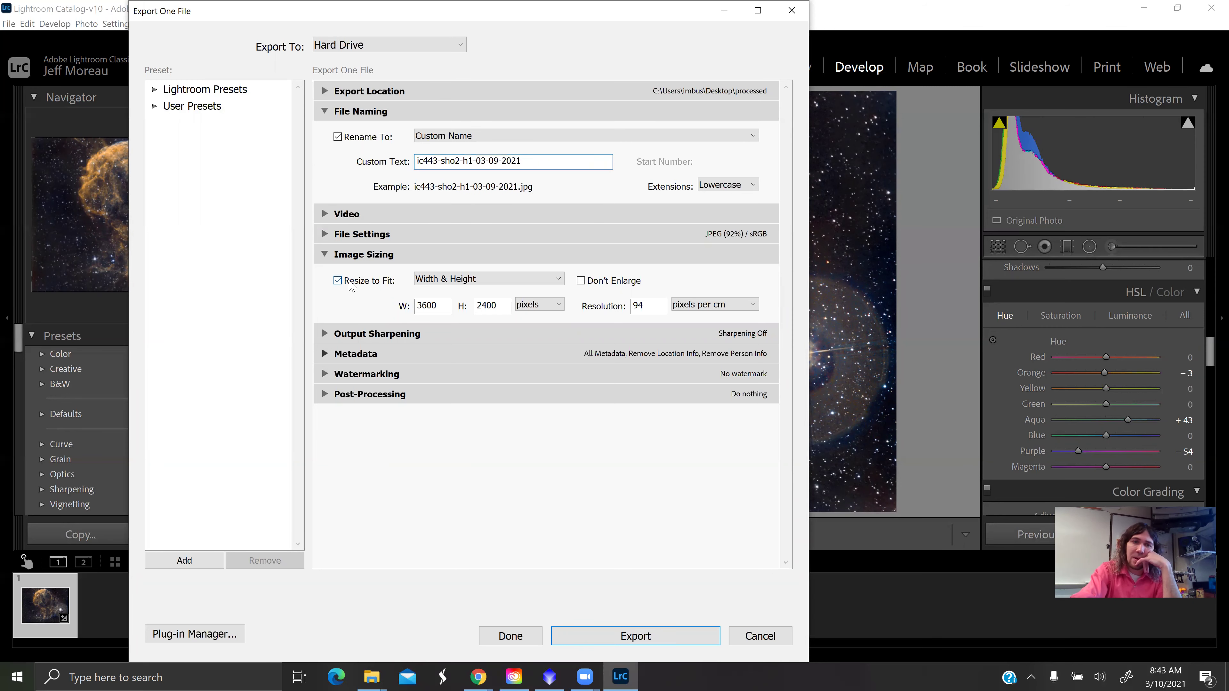
pyautogui.click(338, 280)
pyautogui.click(635, 635)
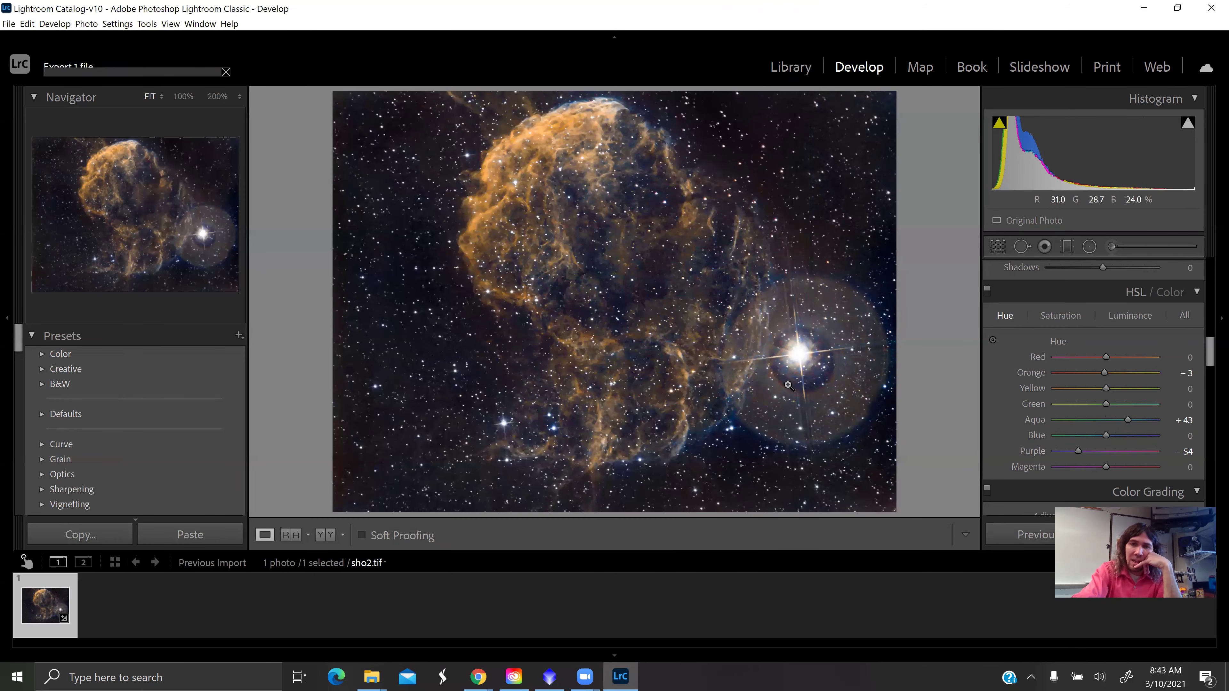